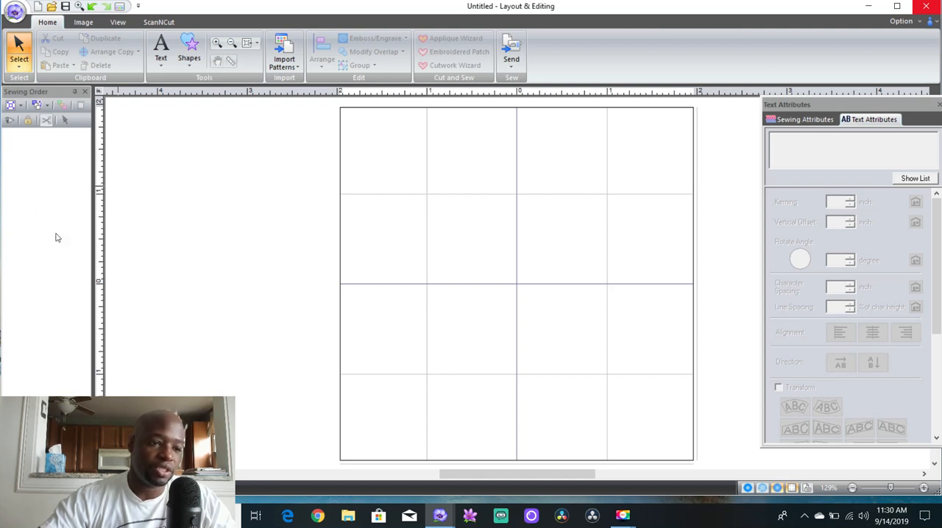
Switch the Sewing Order pane to auto-hide and pin it back in place
{"action": "left_click", "coordinate": [75, 93]}
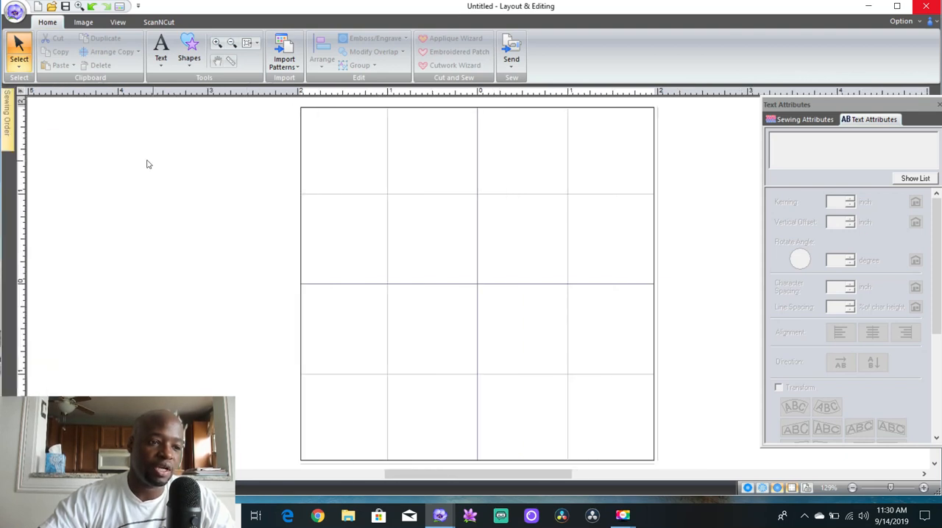
{"action": "mouse_move", "coordinate": [10, 137]}
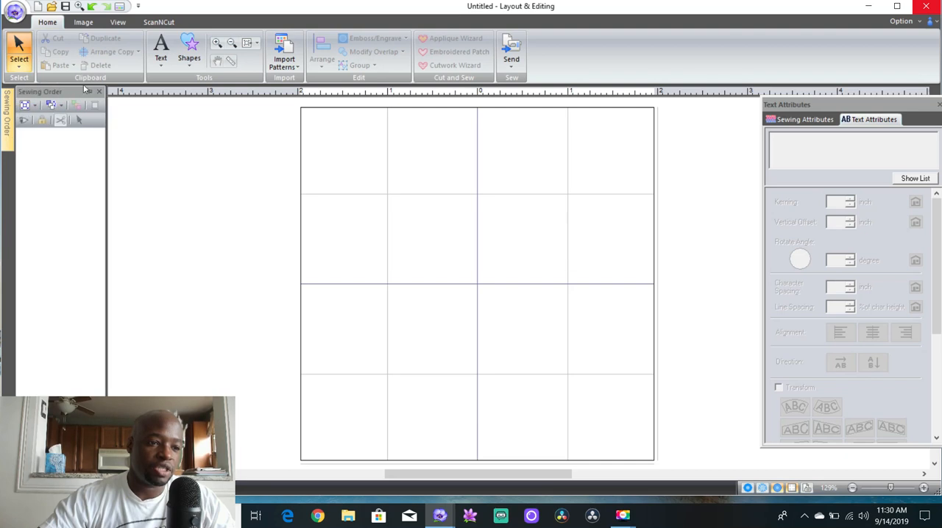
{"action": "left_click", "coordinate": [89, 92]}
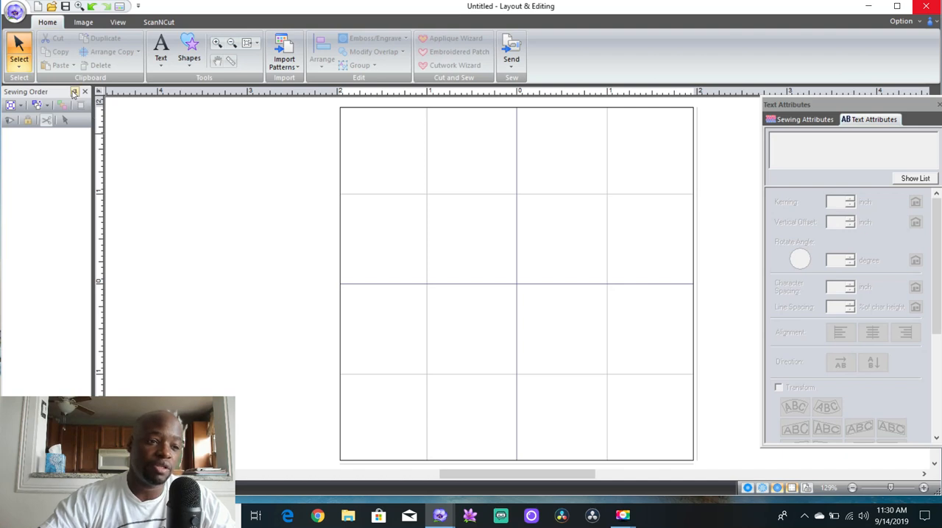
{"action": "left_click", "coordinate": [74, 92]}
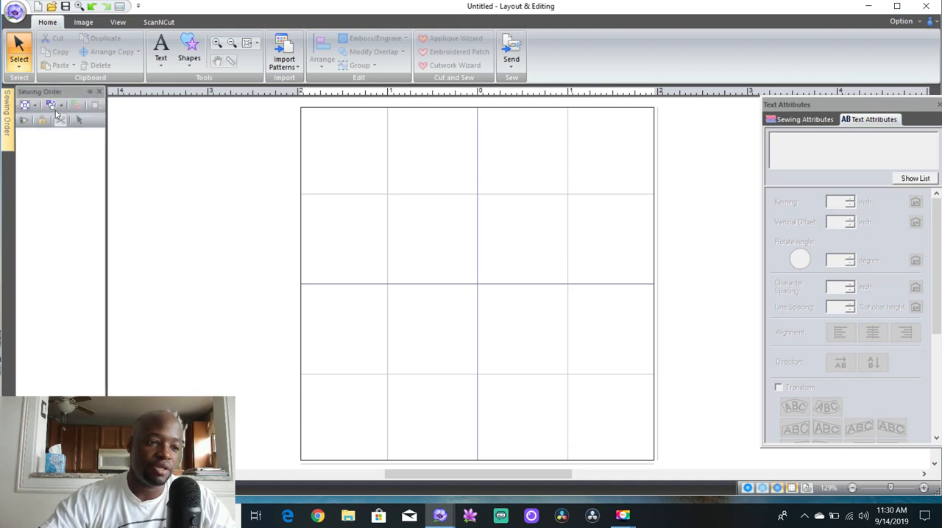
{"action": "left_click", "coordinate": [85, 93]}
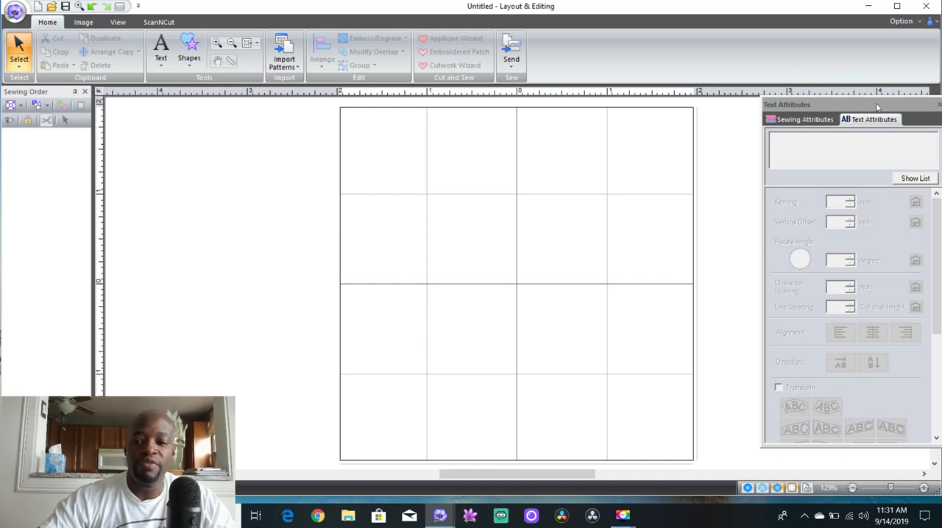
Examine the Sewing Attributes and Text Attributes panes, try out swapping their order, and close the attributes window
{"action": "left_click", "coordinate": [819, 120]}
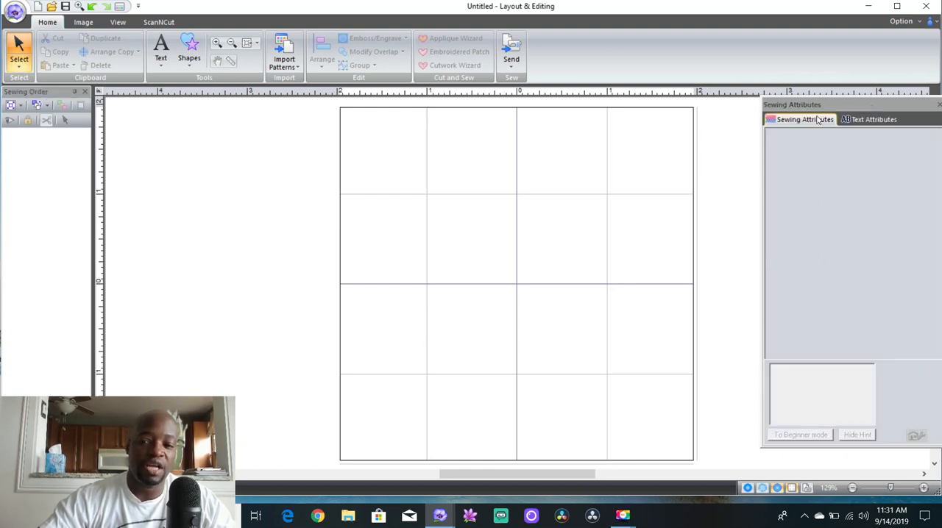
{"action": "left_click", "coordinate": [870, 119]}
{"action": "left_click", "coordinate": [822, 121]}
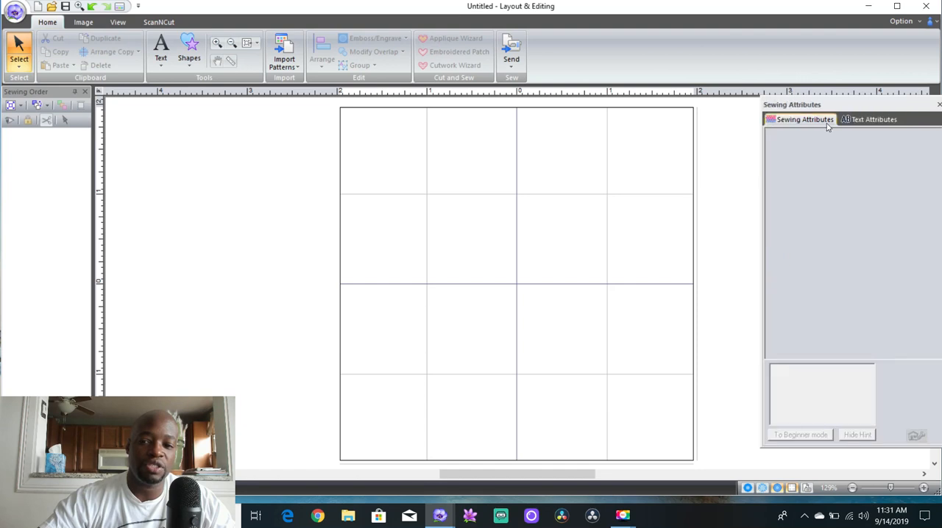
{"action": "left_click", "coordinate": [860, 122]}
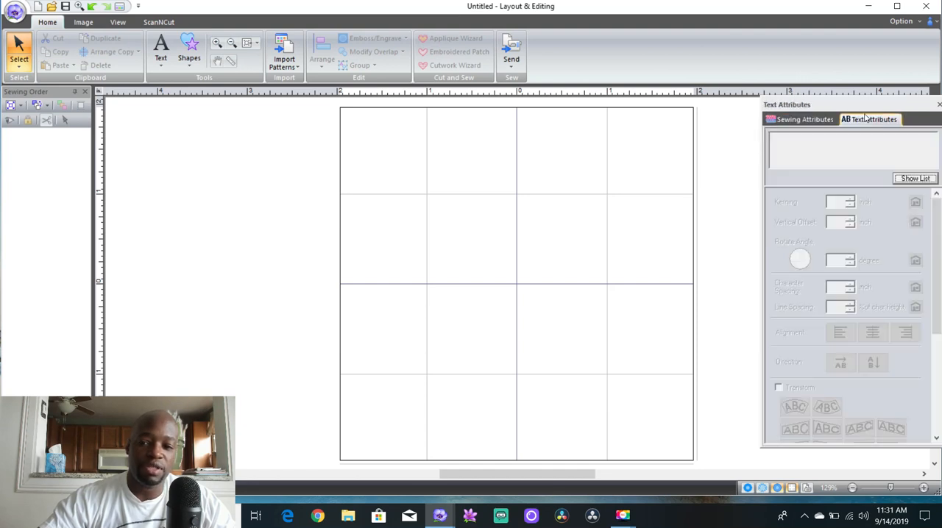
{"action": "left_click_drag", "start_coordinate": [832, 122], "coordinate": [864, 122]}
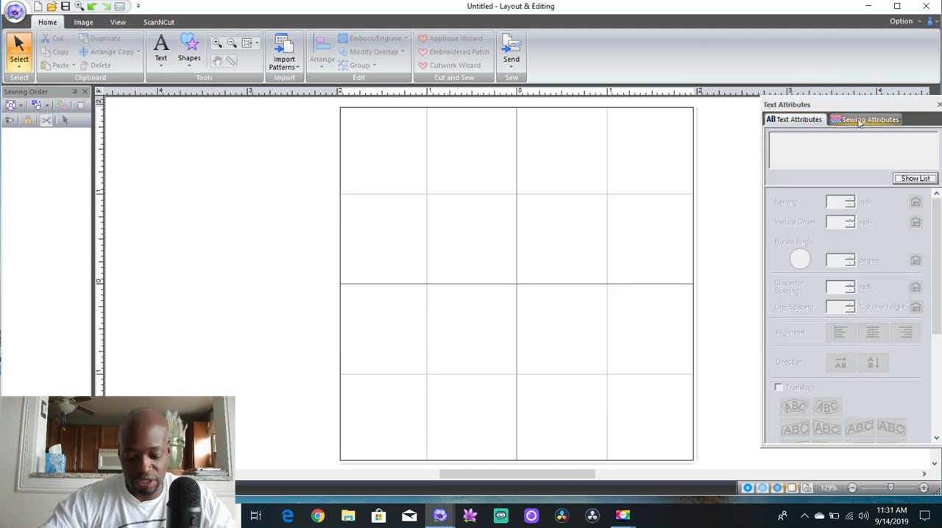
{"action": "left_click", "coordinate": [861, 119]}
{"action": "left_click_drag", "start_coordinate": [796, 119], "coordinate": [890, 120]}
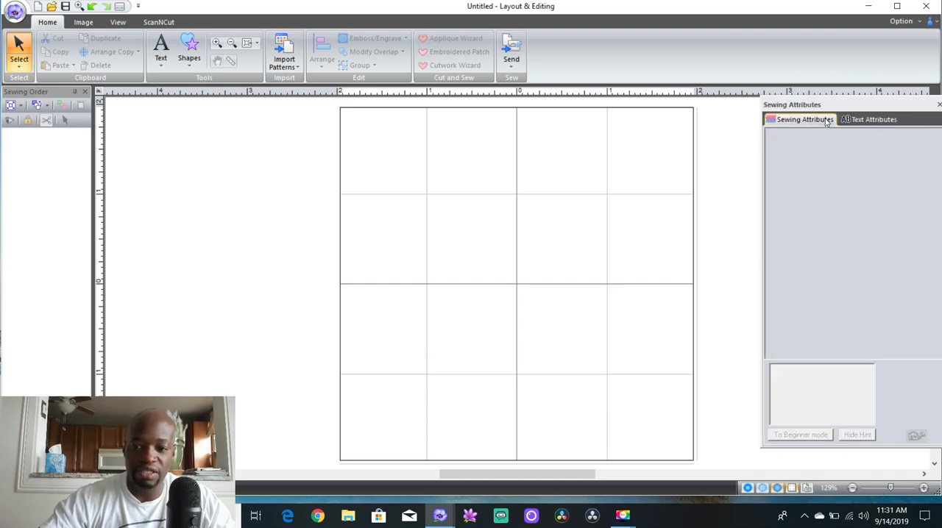
{"action": "left_click", "coordinate": [938, 105]}
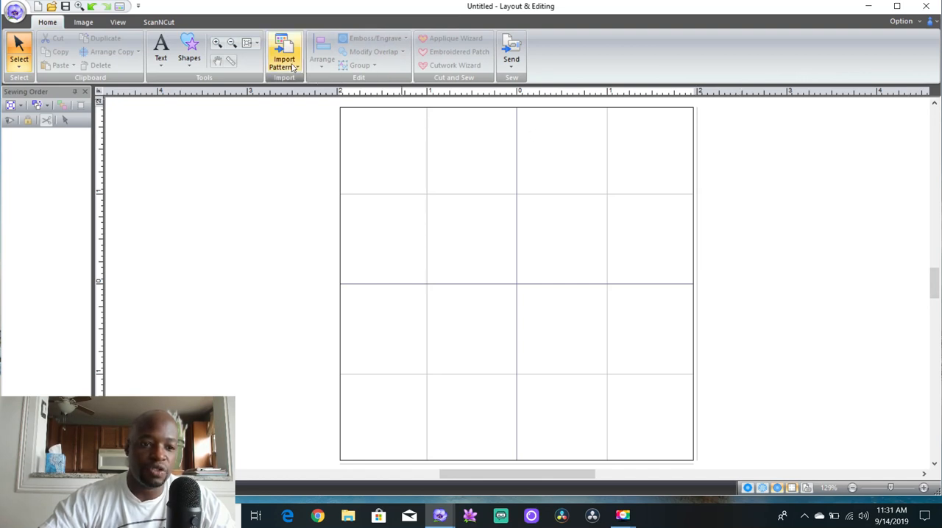
Show the Sewing Attributes pane again and add the Color Palette to the attributes window
{"action": "left_click", "coordinate": [119, 23]}
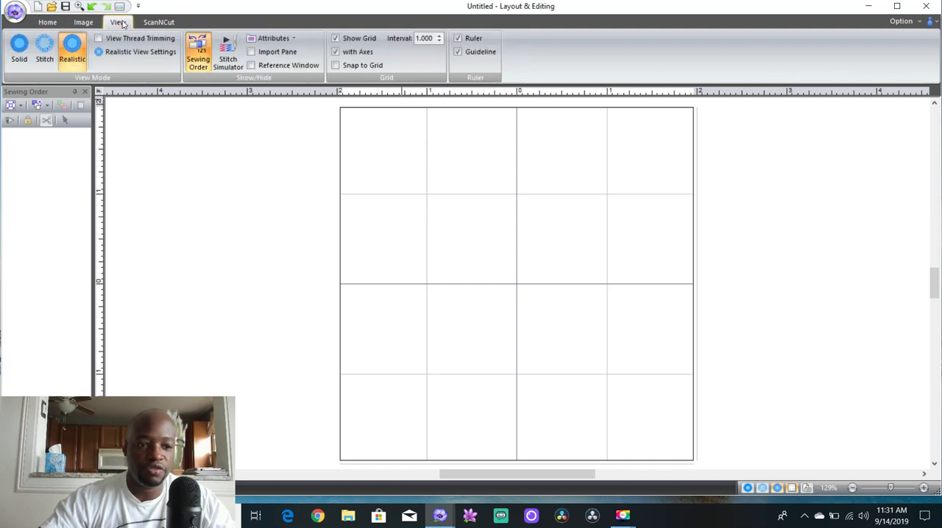
{"action": "left_click", "coordinate": [281, 41]}
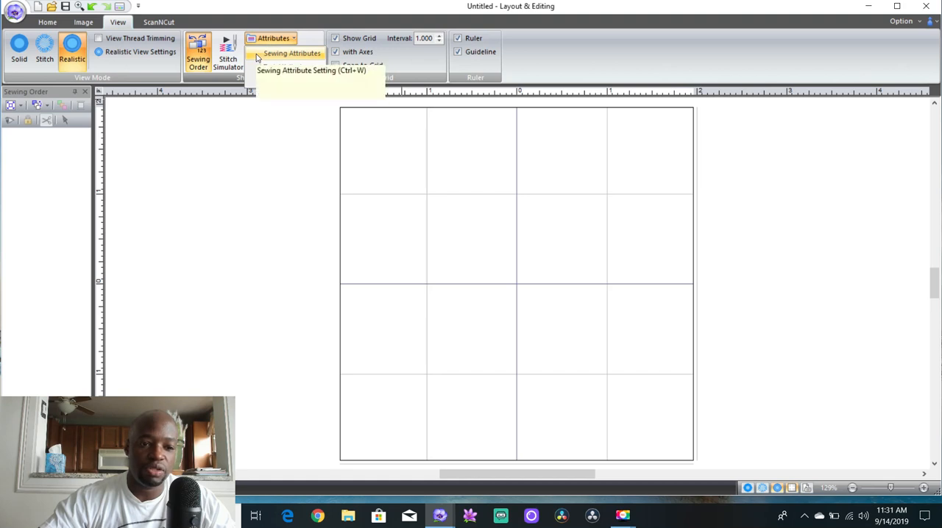
{"action": "left_click", "coordinate": [253, 58]}
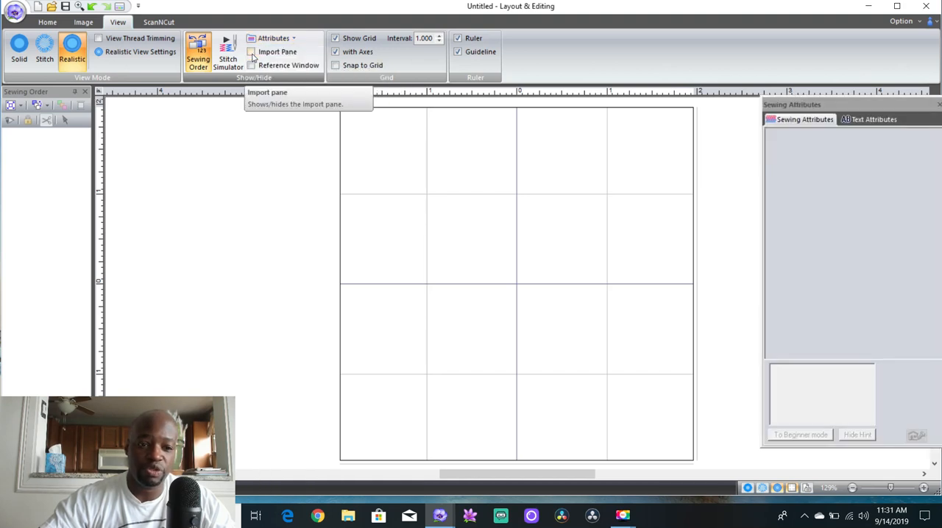
{"action": "left_click", "coordinate": [258, 38]}
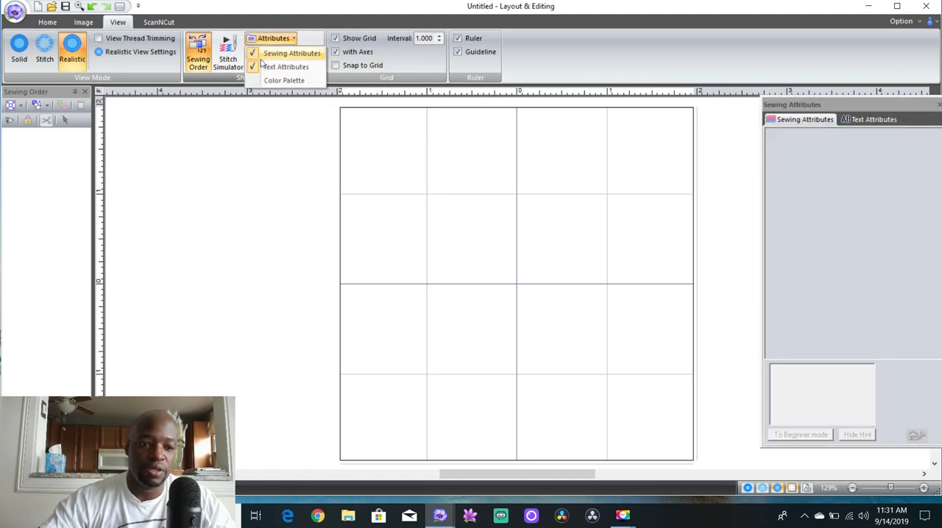
{"action": "left_click", "coordinate": [284, 80]}
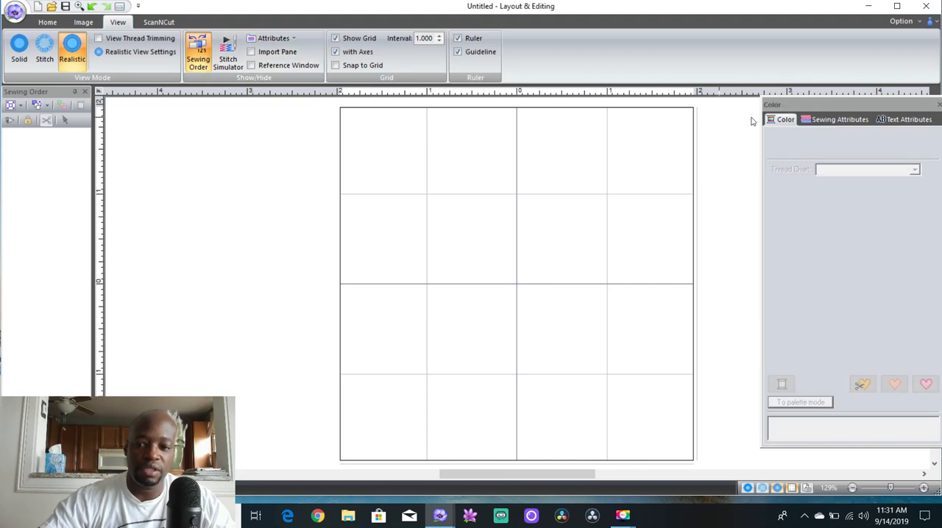
Look through the Sewing Attributes, Text Attributes and Color panes and close the attributes window
{"action": "left_click", "coordinate": [847, 120]}
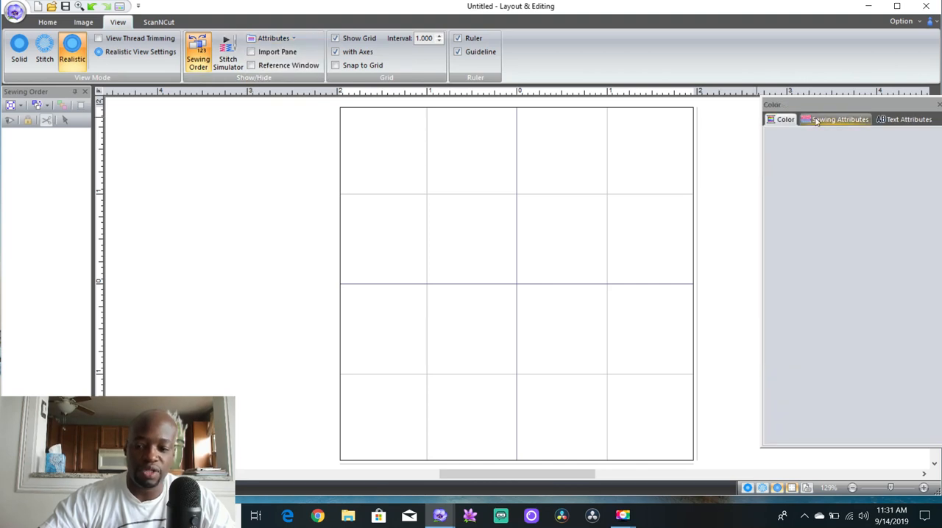
{"action": "left_click", "coordinate": [894, 122]}
{"action": "left_click", "coordinate": [803, 122]}
{"action": "left_click", "coordinate": [794, 122]}
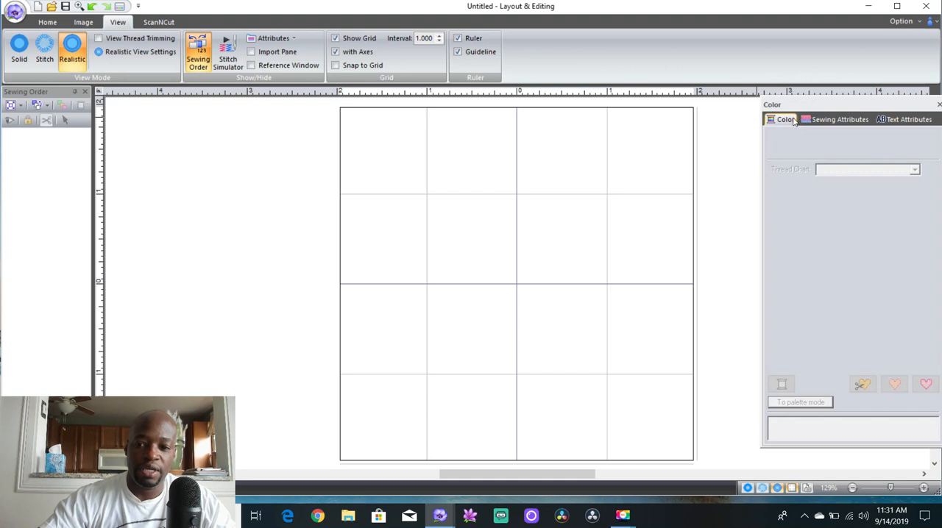
{"action": "left_click", "coordinate": [938, 105]}
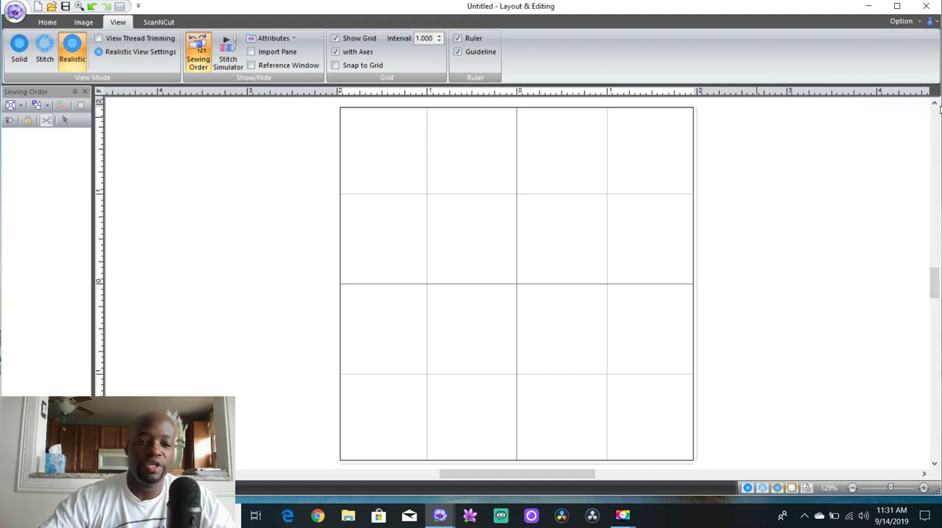
Activate the standard Text tool and set the font to 020 Block 06
{"action": "left_click", "coordinate": [52, 24]}
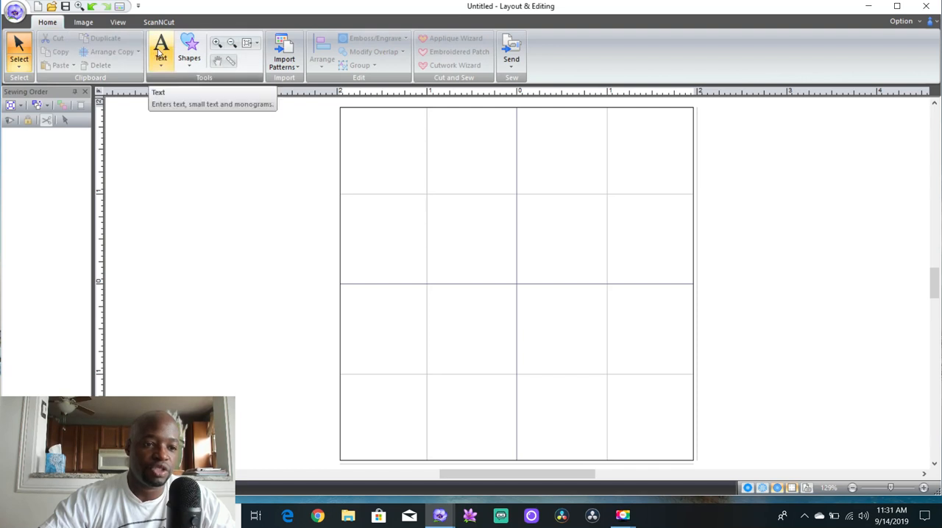
{"action": "left_click", "coordinate": [159, 53]}
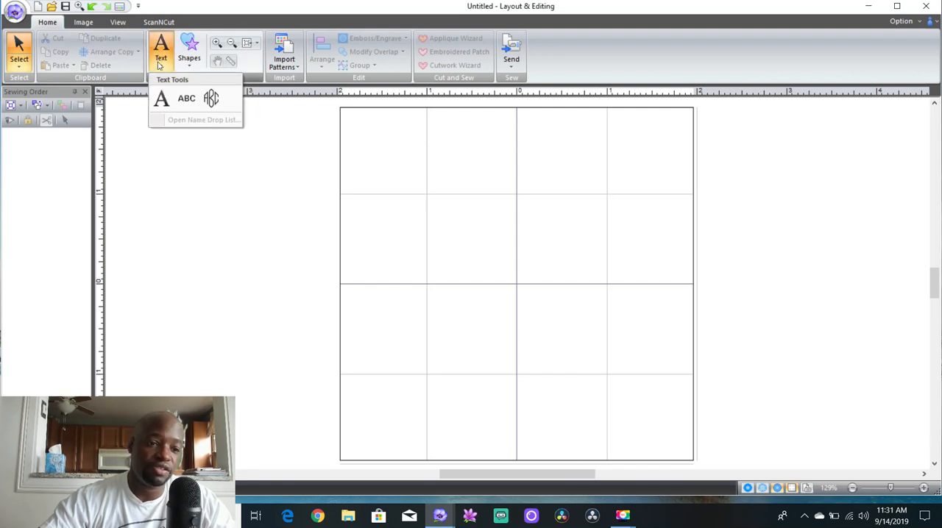
{"action": "left_click", "coordinate": [161, 100]}
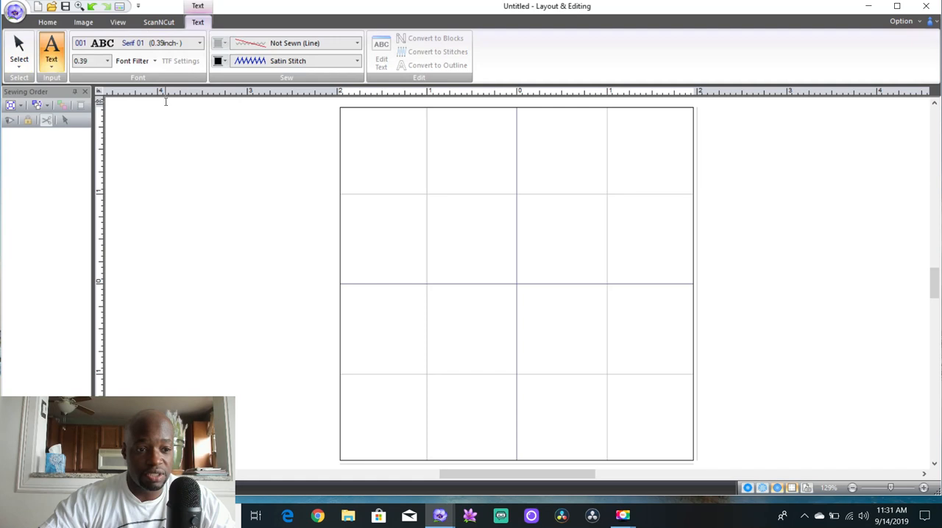
{"action": "left_click", "coordinate": [200, 45]}
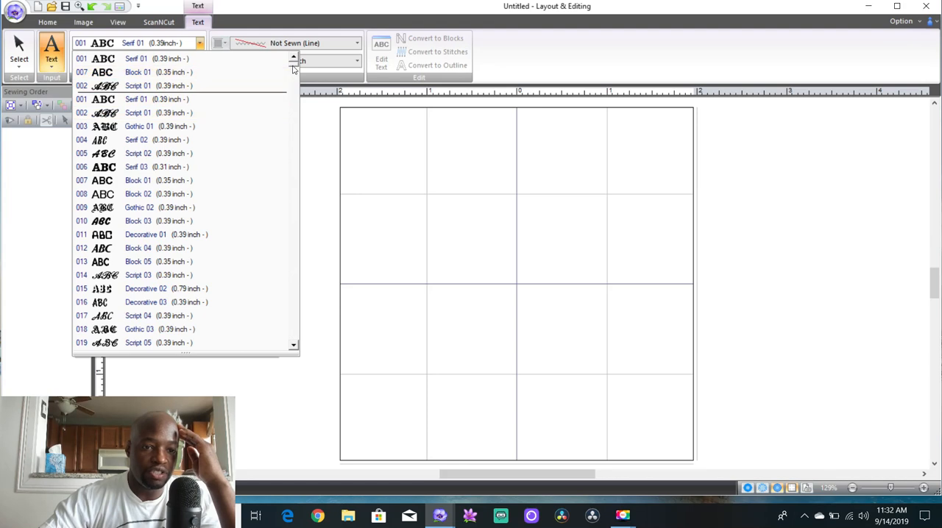
{"action": "left_click_drag", "start_coordinate": [292, 68], "coordinate": [293, 93]}
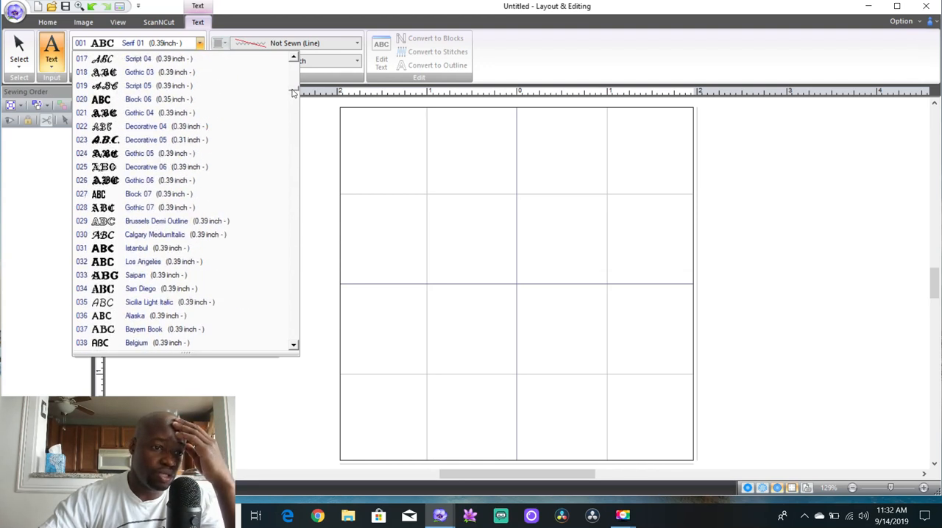
{"action": "left_click", "coordinate": [147, 102]}
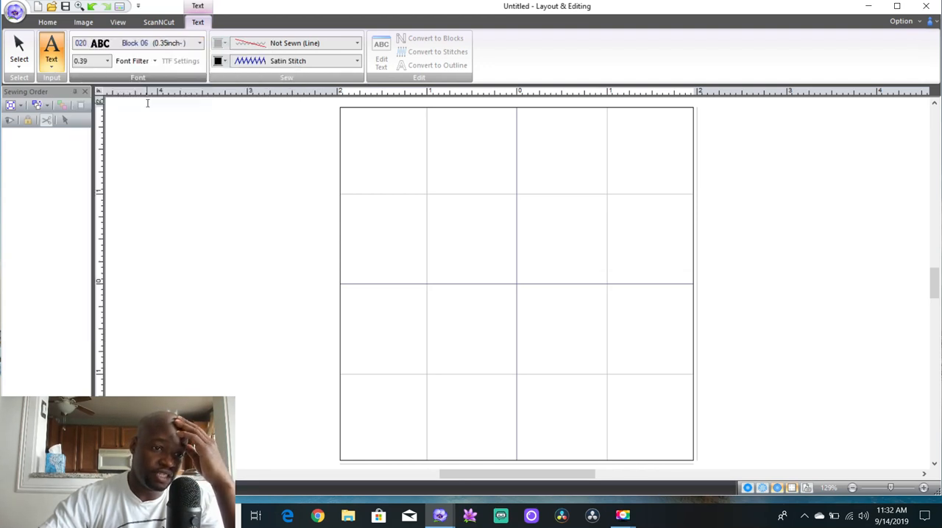
Review the text size, font filter and sewing type options, keeping Not Sewn (Line) for the outline and Satin Stitch for the body
{"action": "left_click", "coordinate": [107, 62]}
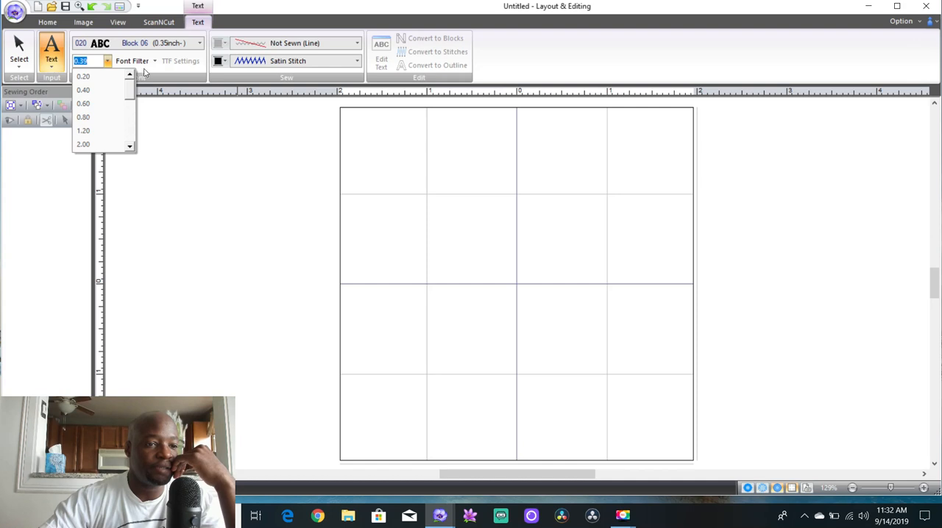
{"action": "left_click", "coordinate": [150, 67]}
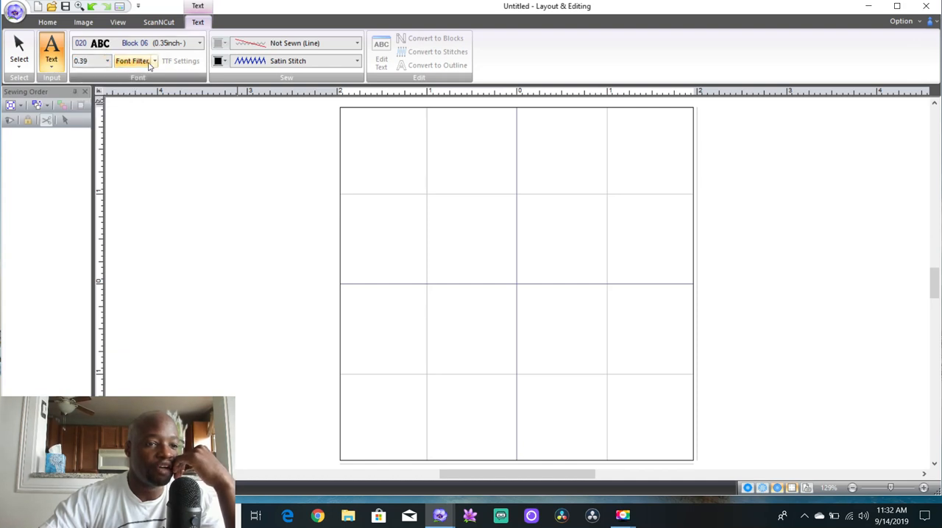
{"action": "left_click", "coordinate": [154, 63]}
{"action": "left_click", "coordinate": [154, 63]}
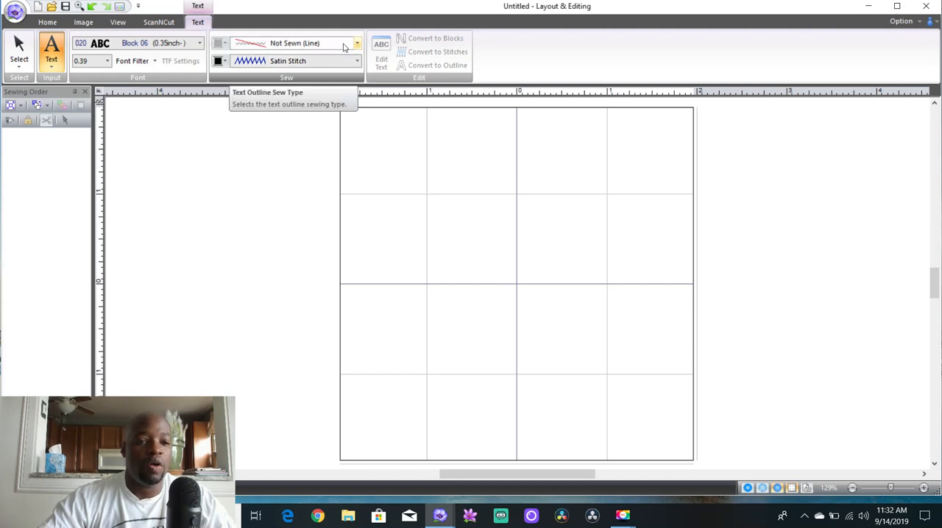
{"action": "left_click", "coordinate": [357, 44]}
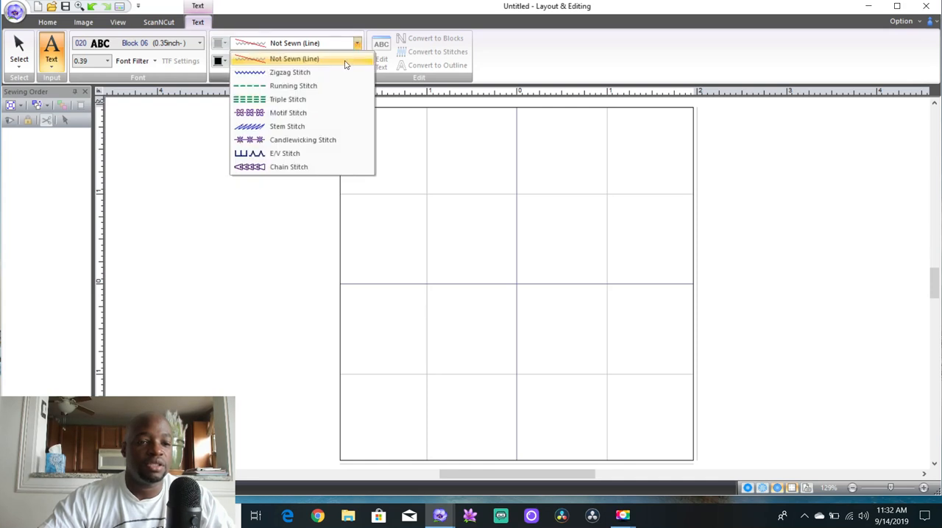
{"action": "left_click", "coordinate": [350, 60]}
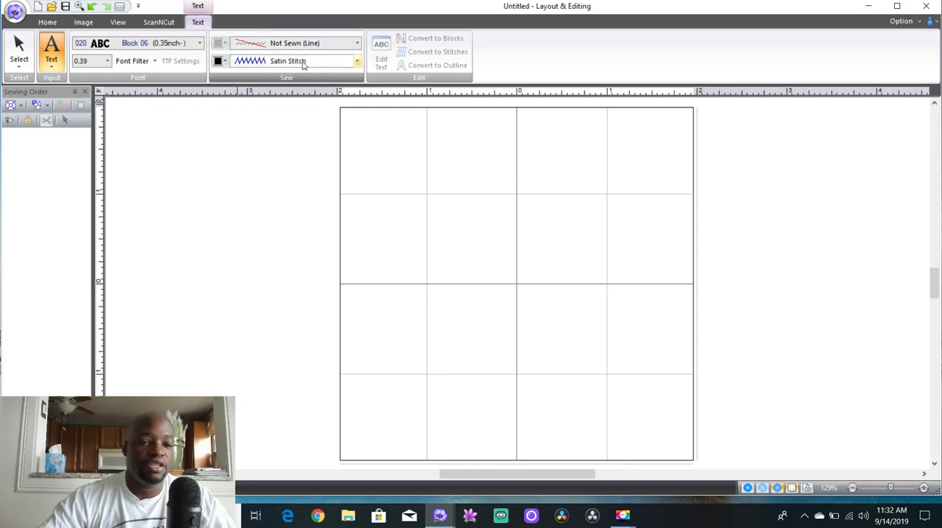
{"action": "left_click", "coordinate": [357, 62]}
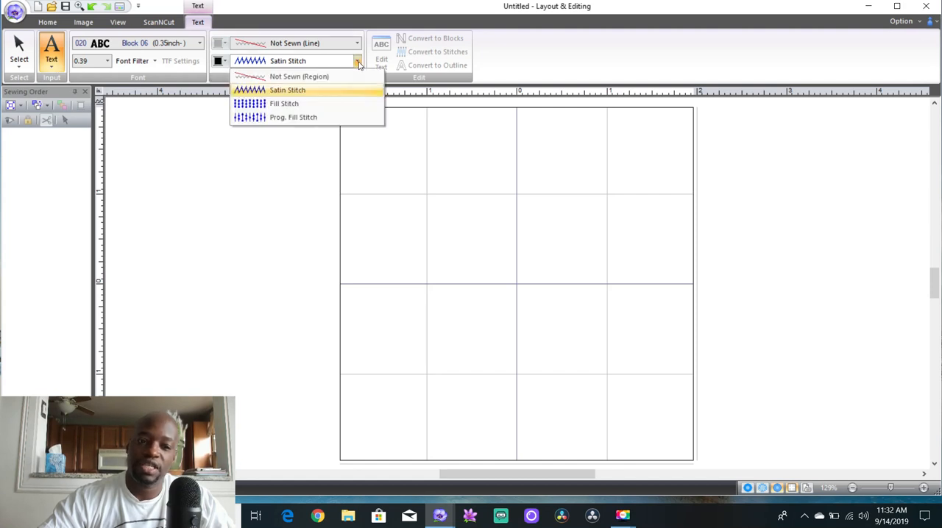
{"action": "left_click", "coordinate": [332, 95]}
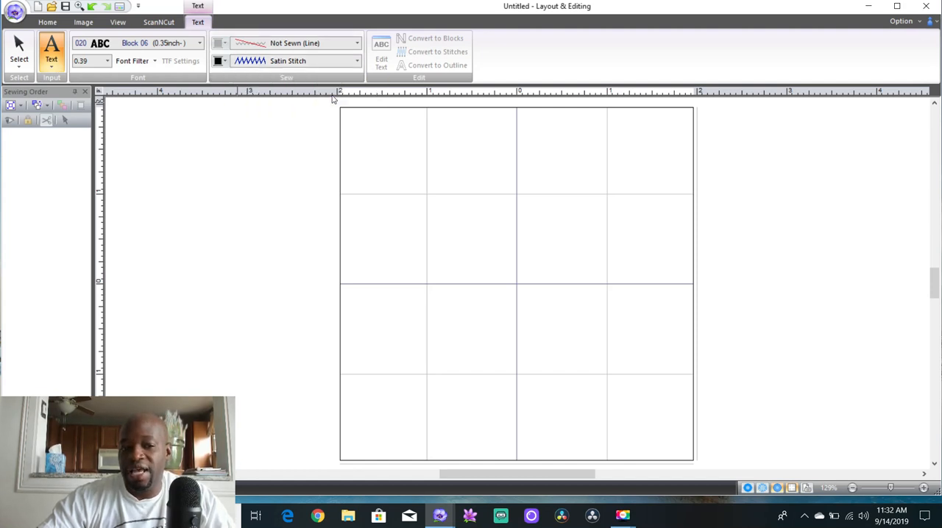
Enter the person's full name as a text line in the upper part of the design page and commit it
{"action": "left_click", "coordinate": [386, 189]}
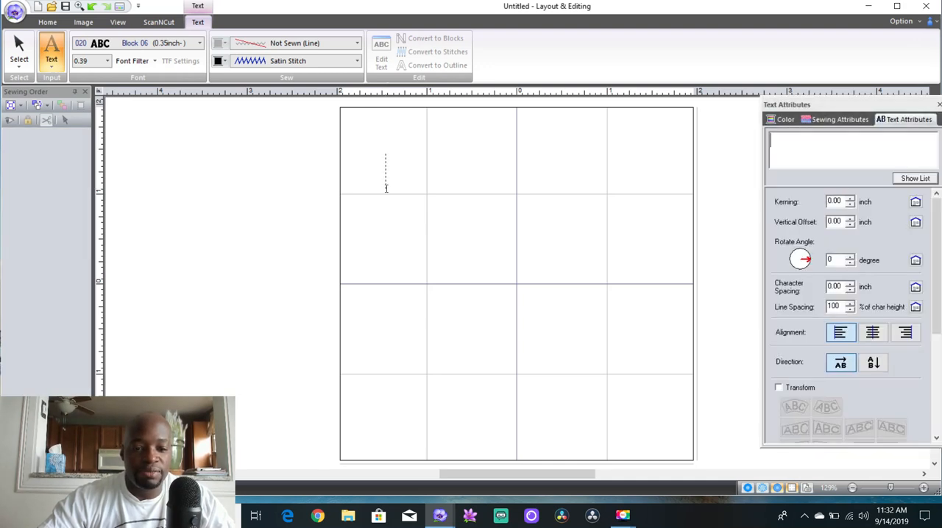
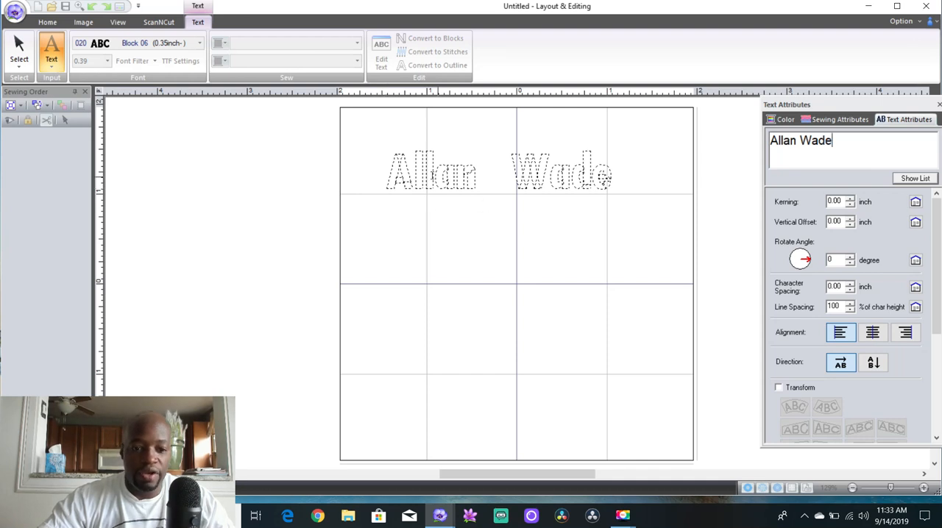
{"action": "left_click", "coordinate": [20, 48]}
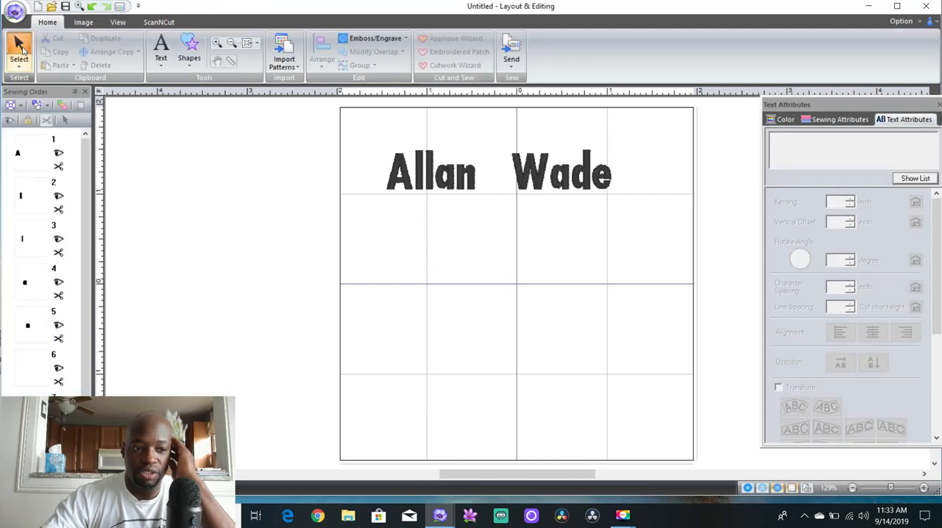
{"action": "left_click", "coordinate": [20, 51]}
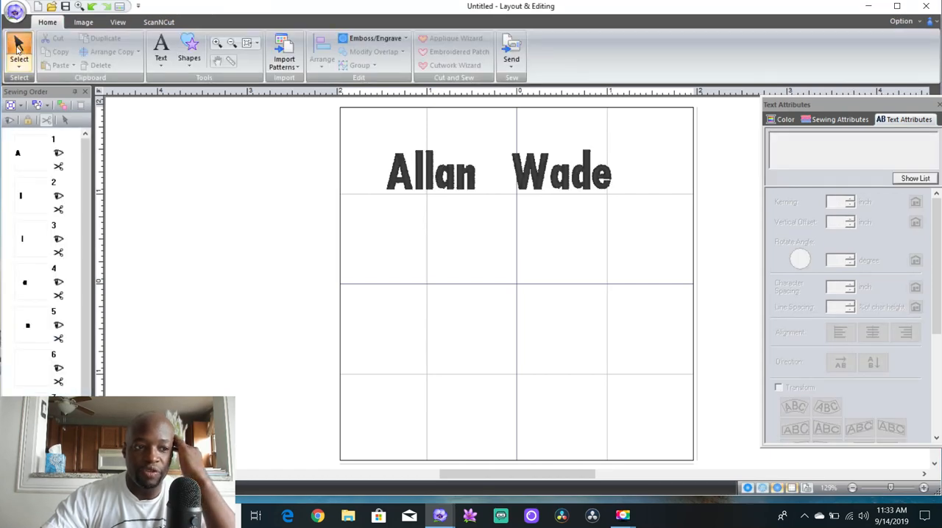
Add a second text line reading "hello youtube" below the name with the standard Text tool
{"action": "left_click", "coordinate": [161, 52]}
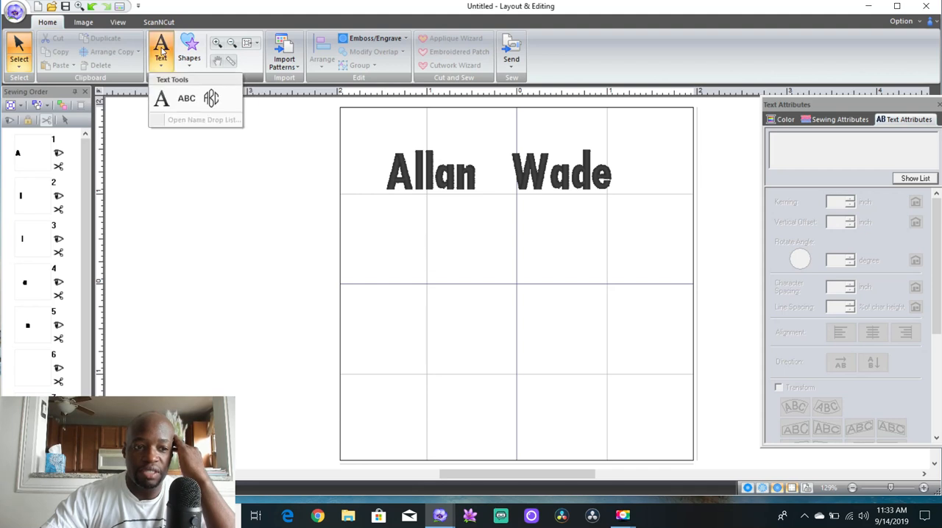
{"action": "left_click", "coordinate": [161, 100]}
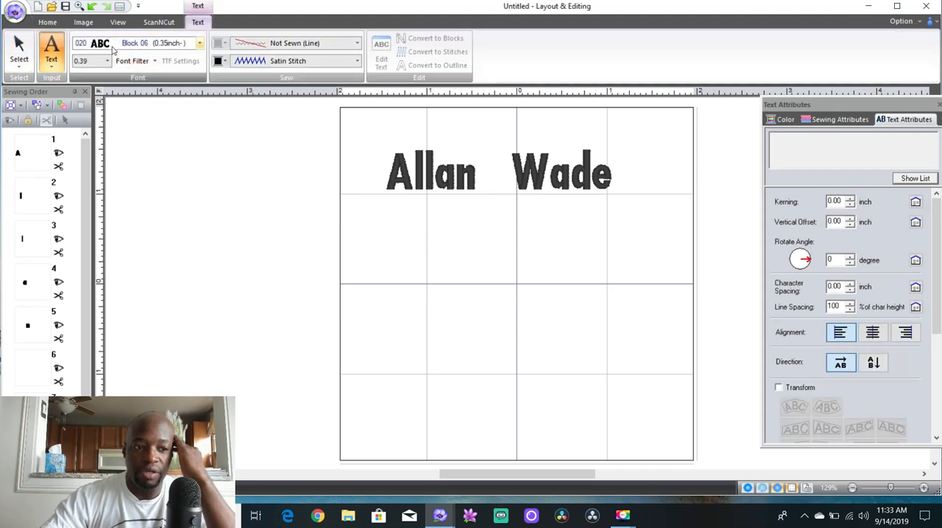
{"action": "left_click", "coordinate": [449, 265]}
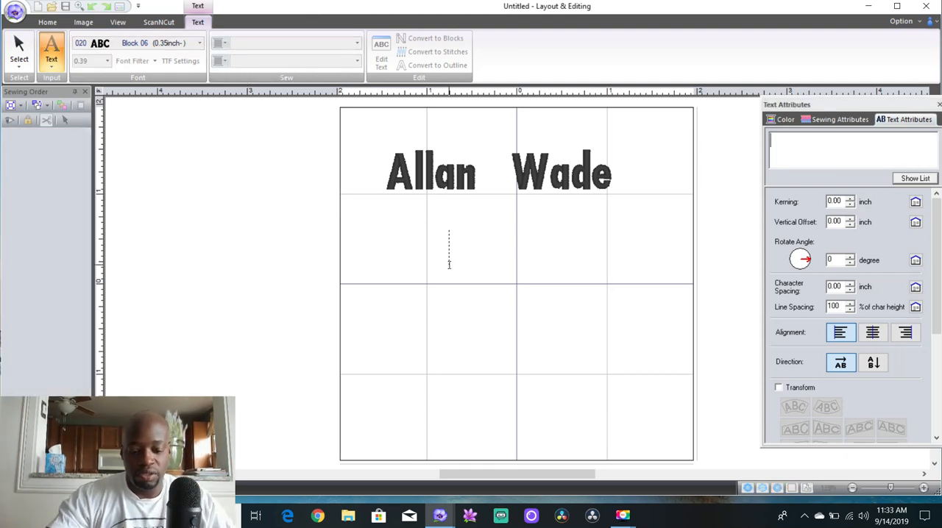
{"action": "type", "text": "hrllo"}
{"action": "key", "text": "BackSpace"}
{"action": "key", "text": "BackSpace"}
{"action": "key", "text": "BackSpace"}
{"action": "type", "text": "re"}
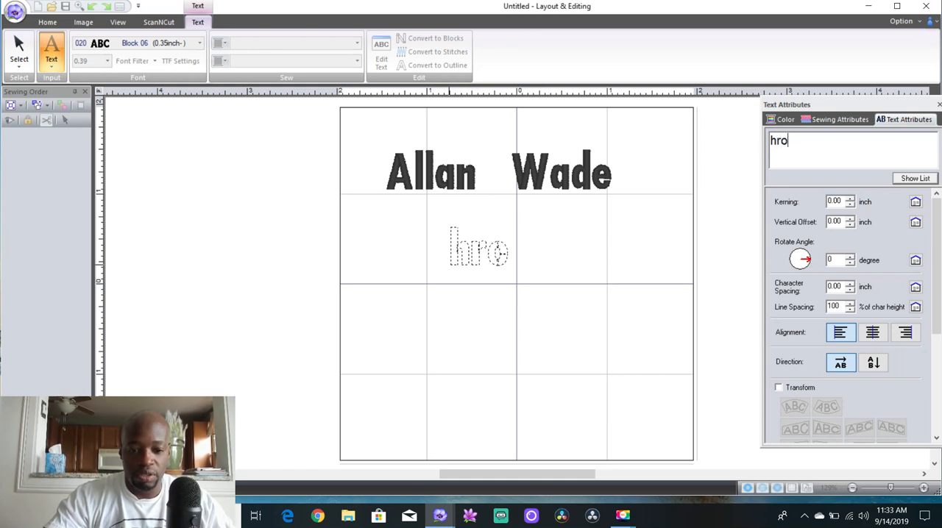
{"action": "key", "text": "BackSpace"}
{"action": "key", "text": "BackSpace"}
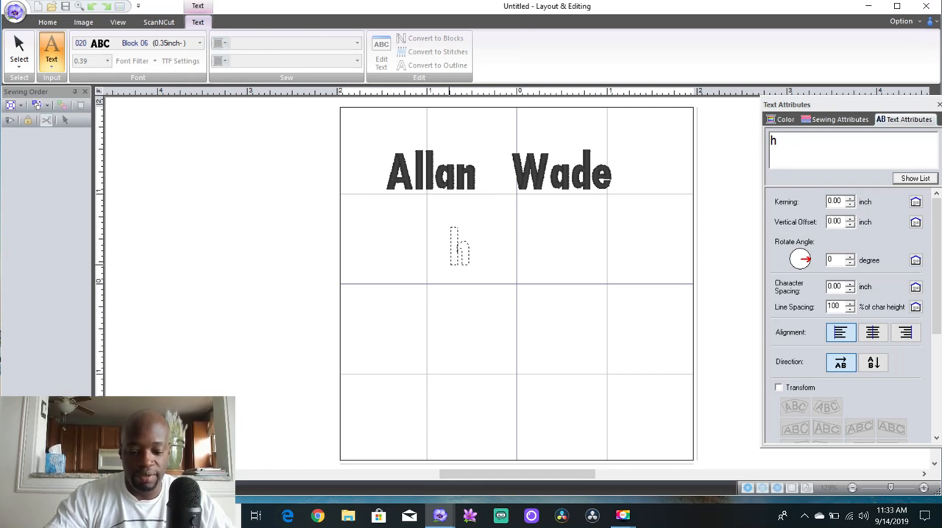
{"action": "type", "text": "ello youtube"}
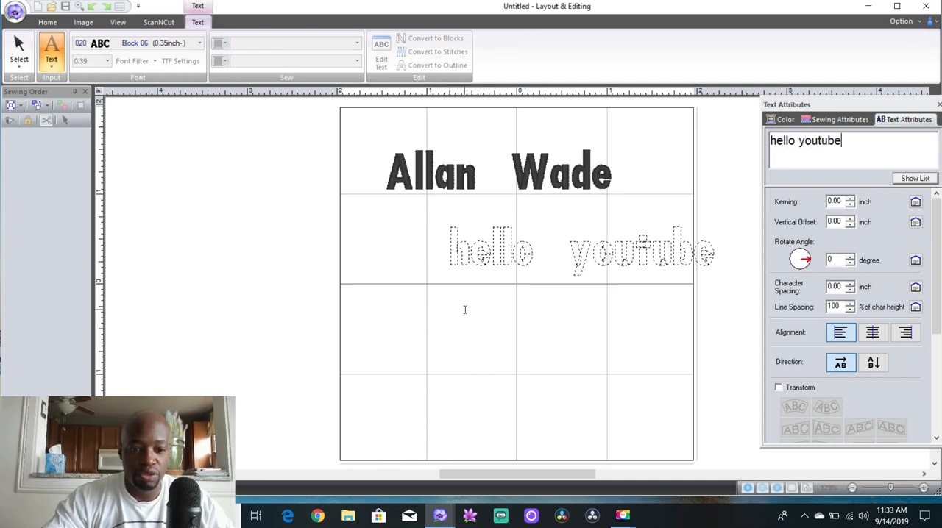
Move the "hello youtube" text left and slightly up so it sits closely beneath the name
{"action": "left_click", "coordinate": [487, 251]}
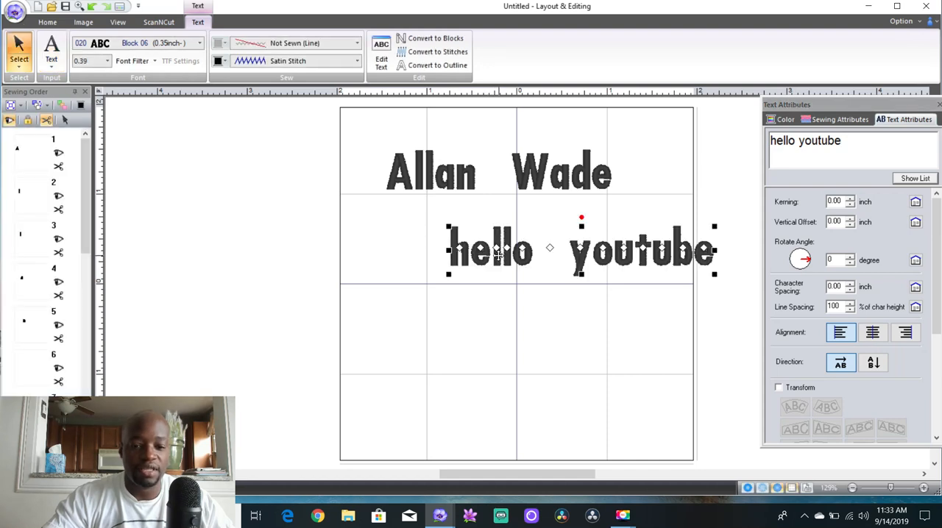
{"action": "left_click_drag", "start_coordinate": [496, 256], "coordinate": [436, 256]}
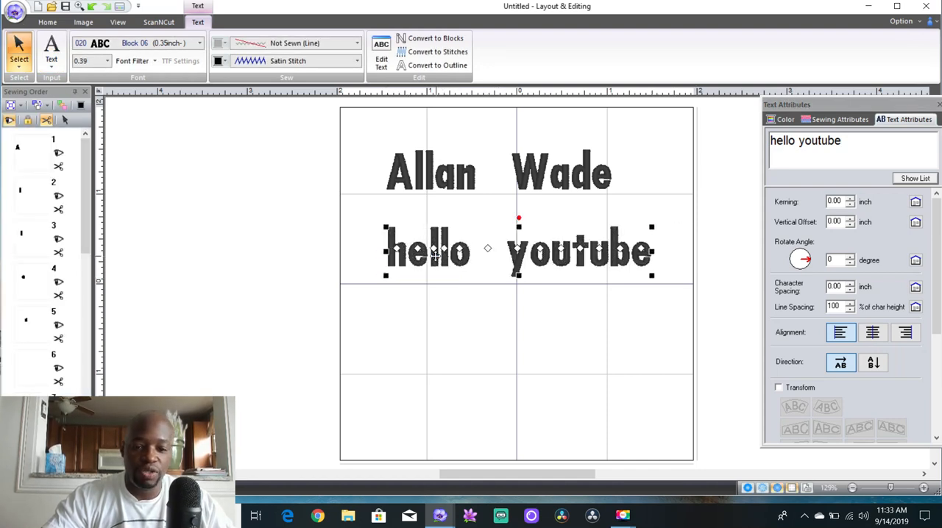
{"action": "left_click", "coordinate": [474, 317]}
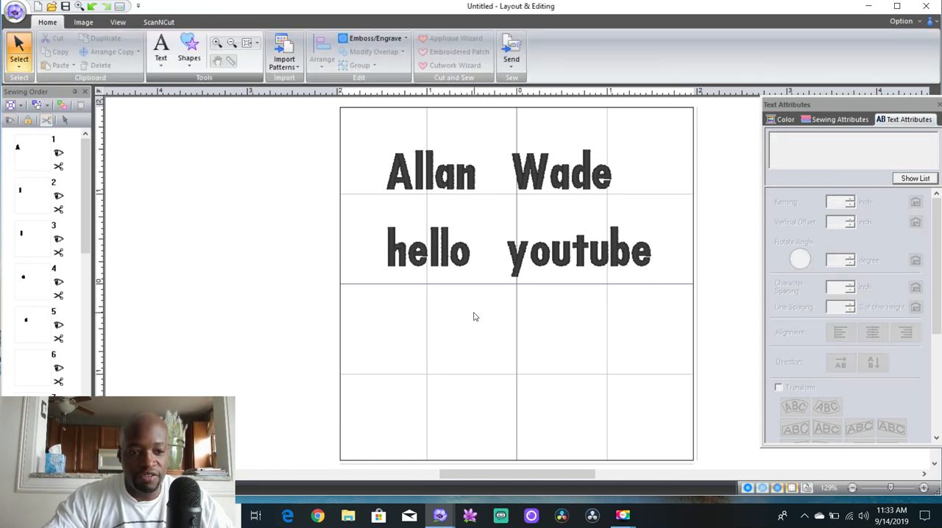
{"action": "left_click", "coordinate": [445, 256]}
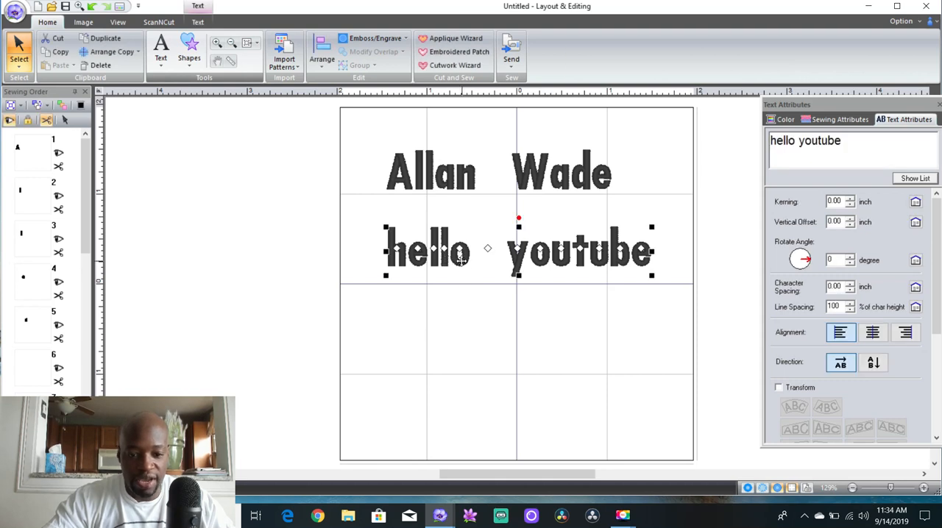
{"action": "mouse_move", "coordinate": [461, 259]}
{"action": "left_mouse_down"}
{"action": "mouse_move", "coordinate": [441, 291]}
{"action": "mouse_move", "coordinate": [454, 254]}
{"action": "mouse_move", "coordinate": [446, 249]}
{"action": "left_mouse_up"}
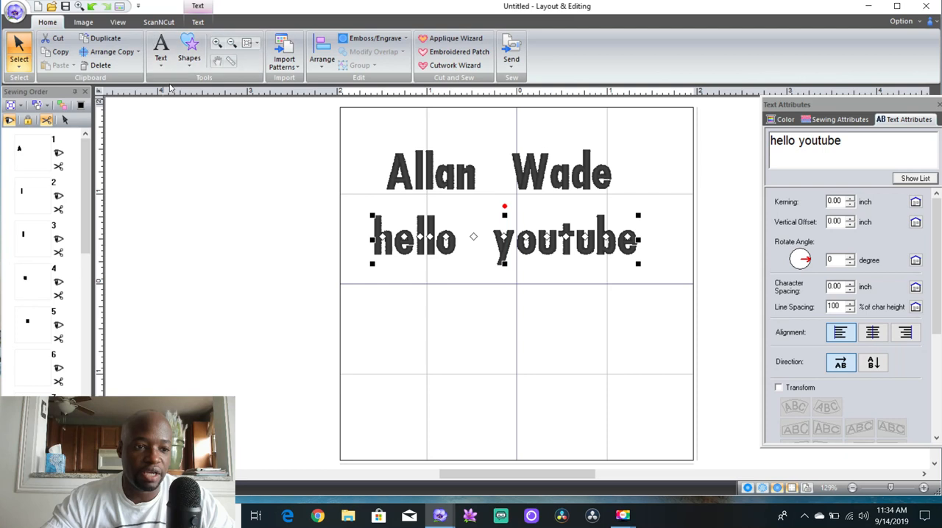
Try adding "fad" after "hello" on the page with the standard Text tool, and delete that added text
{"action": "left_click", "coordinate": [167, 51]}
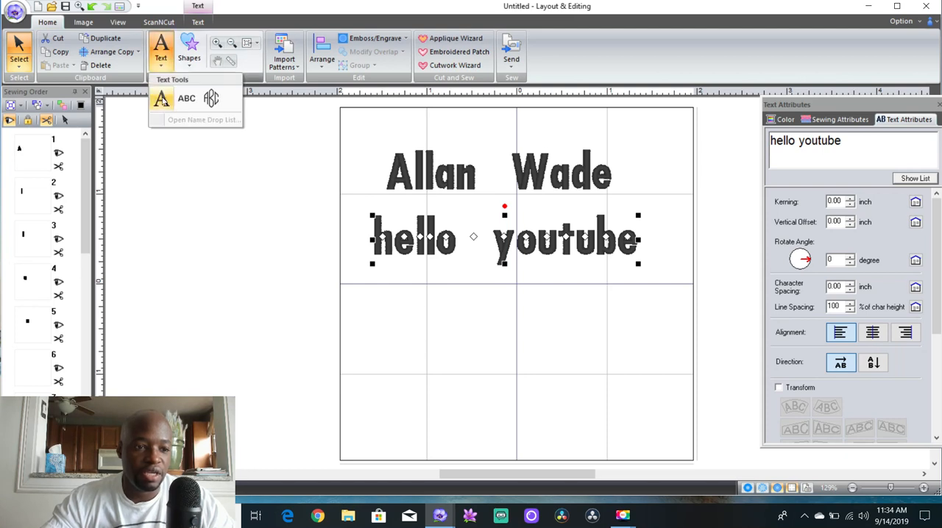
{"action": "left_click", "coordinate": [162, 97]}
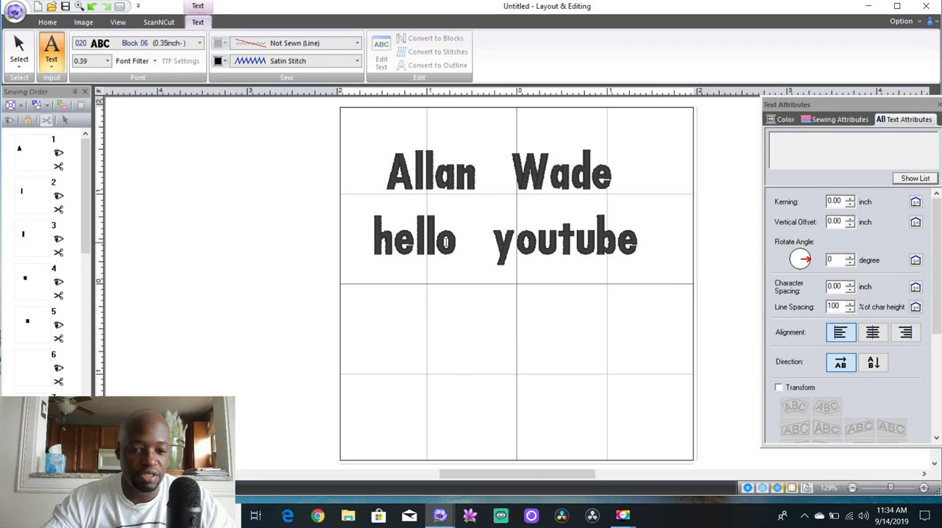
{"action": "left_click", "coordinate": [437, 241]}
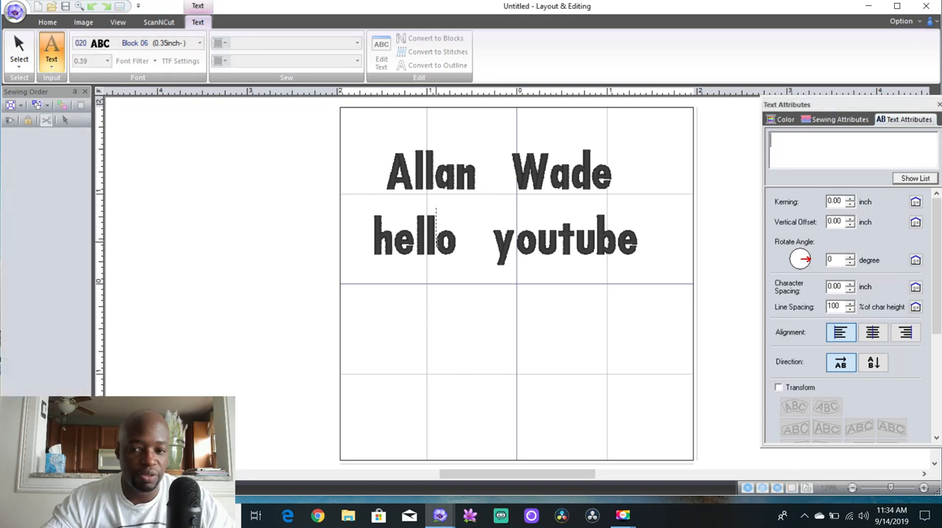
{"action": "left_click", "coordinate": [455, 246]}
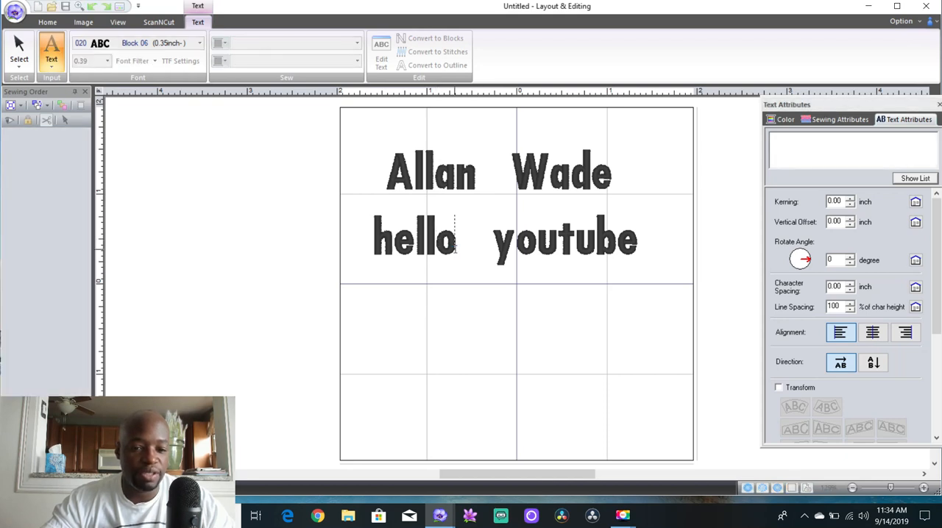
{"action": "type", "text": "fad"}
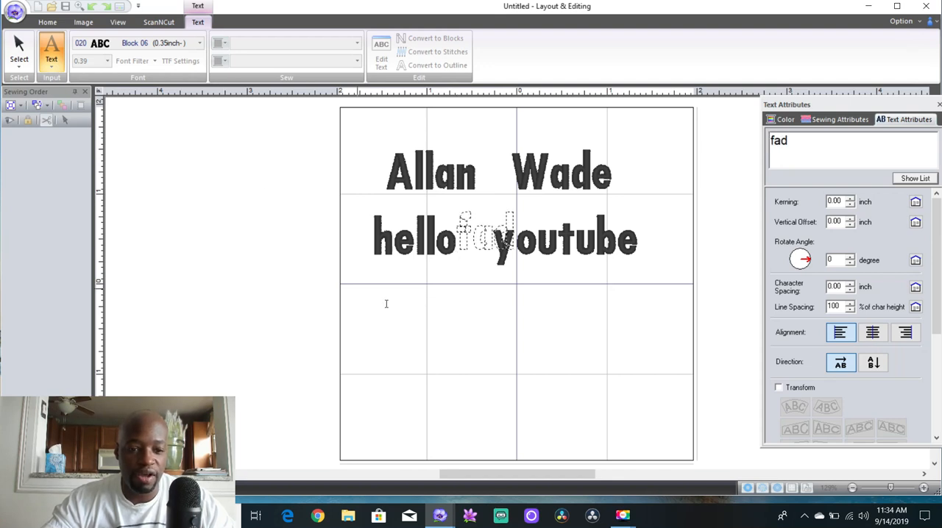
{"action": "left_click", "coordinate": [467, 314]}
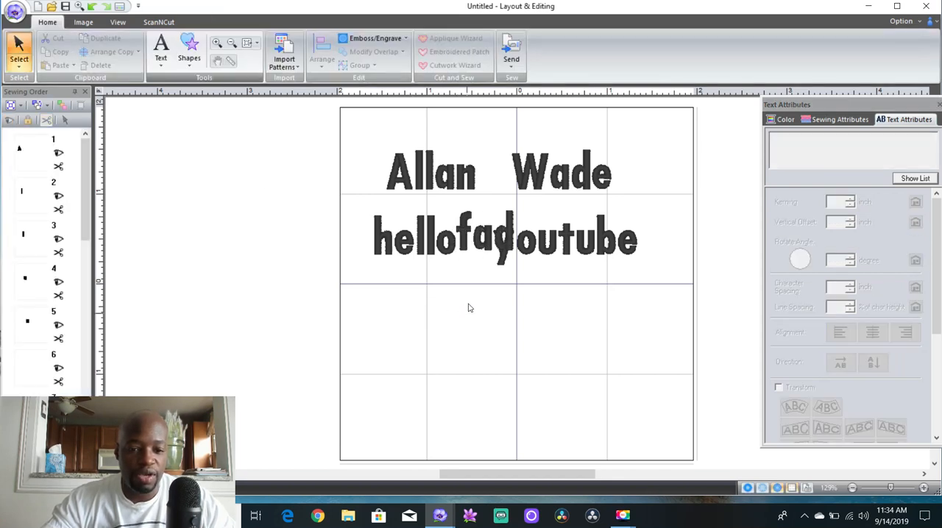
{"action": "left_click", "coordinate": [467, 244]}
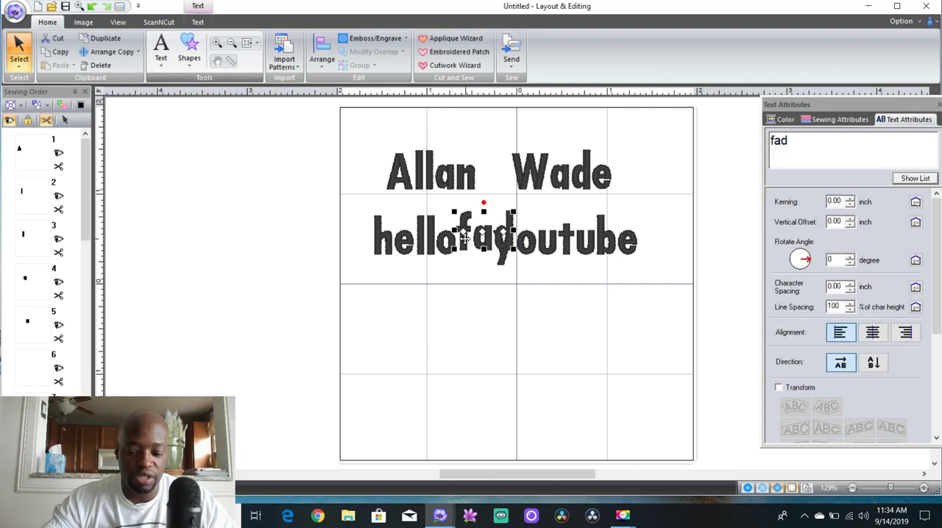
{"action": "key", "text": "Delete"}
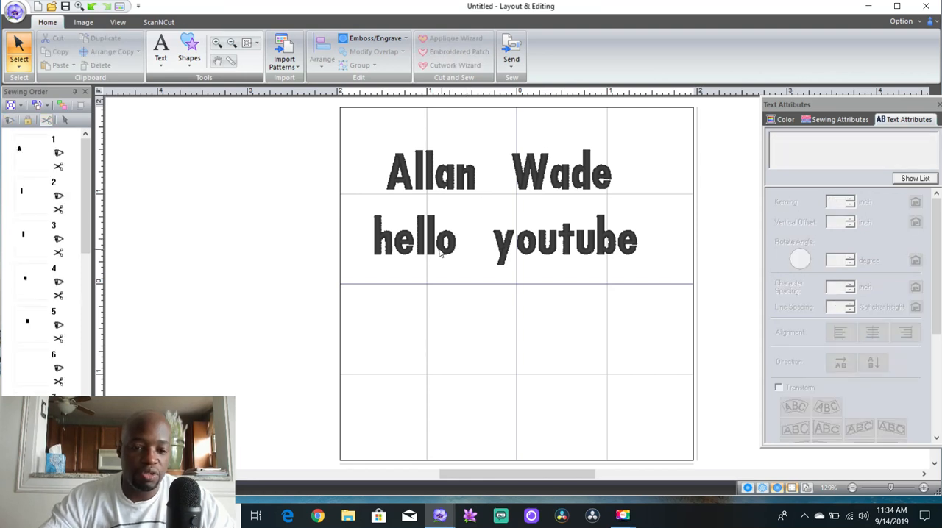
Edit the "hello youtube" line through its text attributes so it reads "hello youtubers"
{"action": "left_click", "coordinate": [432, 253]}
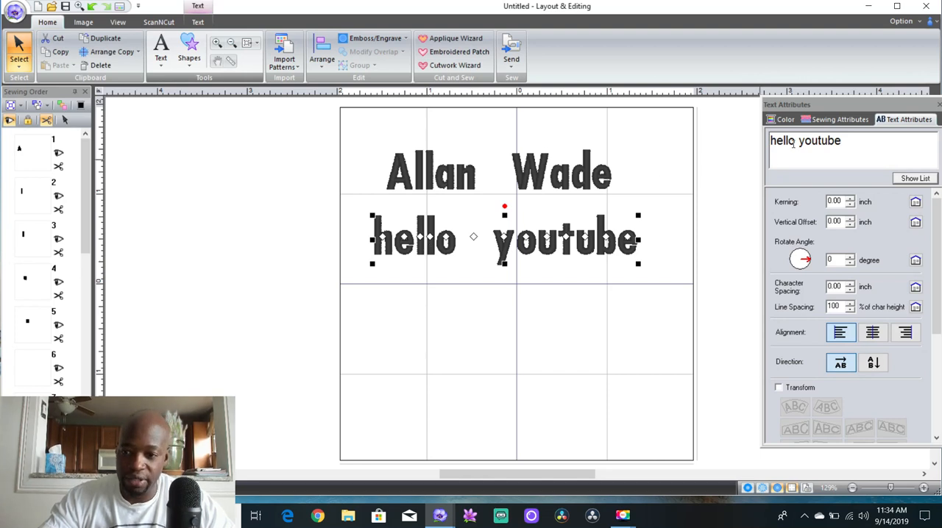
{"action": "left_click", "coordinate": [843, 142]}
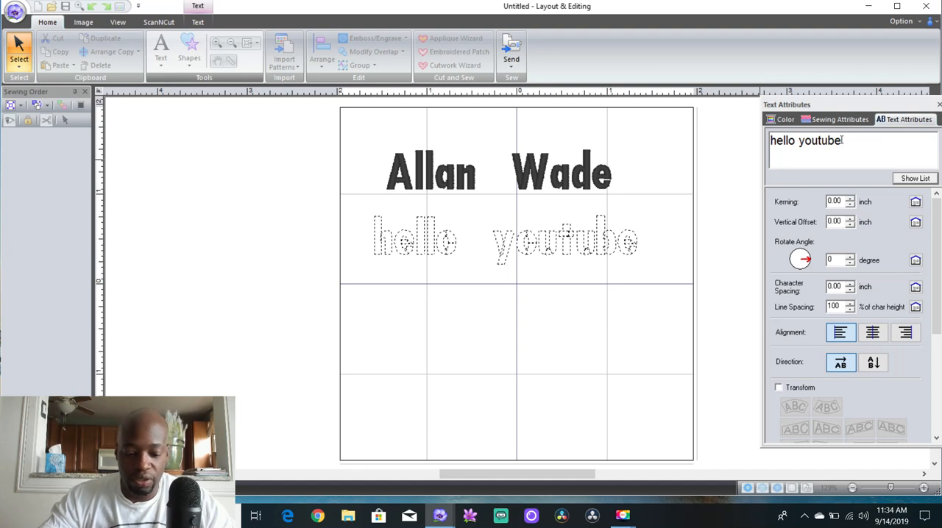
{"action": "type", "text": "ers"}
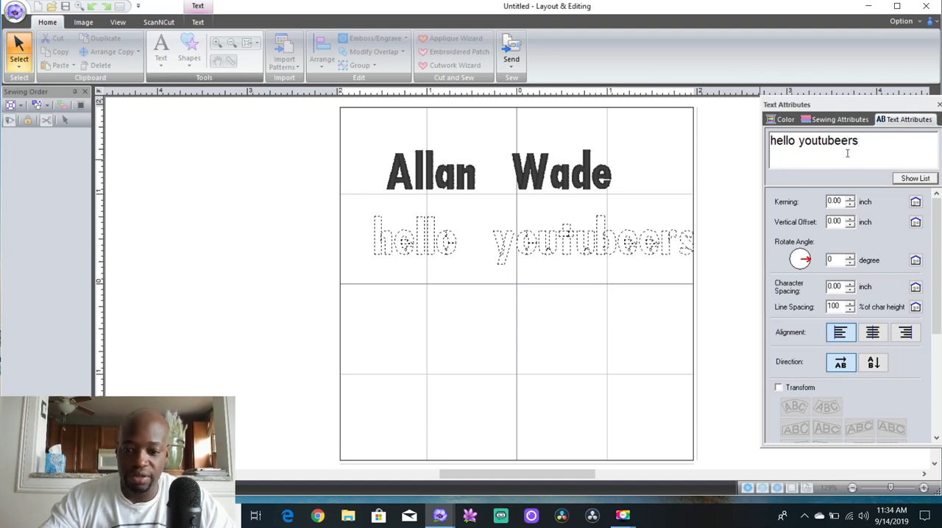
{"action": "key", "text": "BackSpace"}
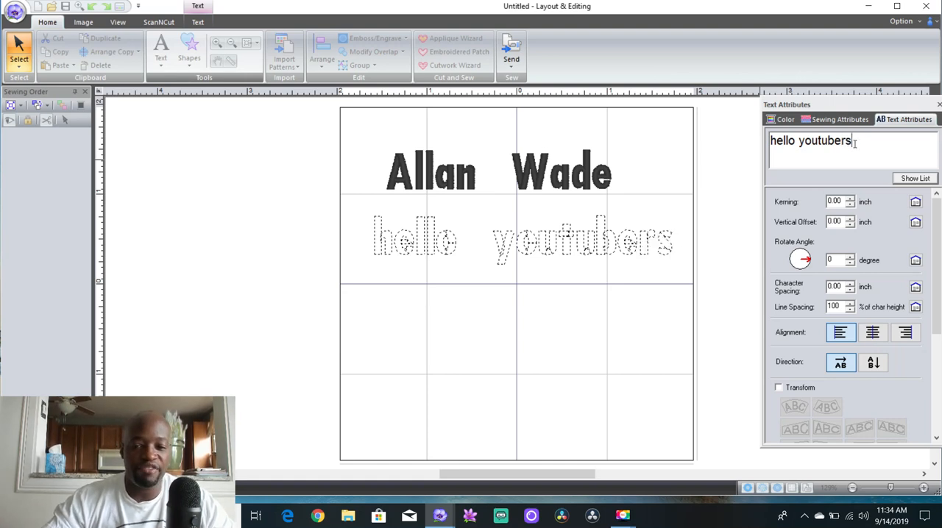
Append a question mark from the character list to "hello youtubers" and move the line down and left toward the page's horizontal centre
{"action": "left_click", "coordinate": [912, 179]}
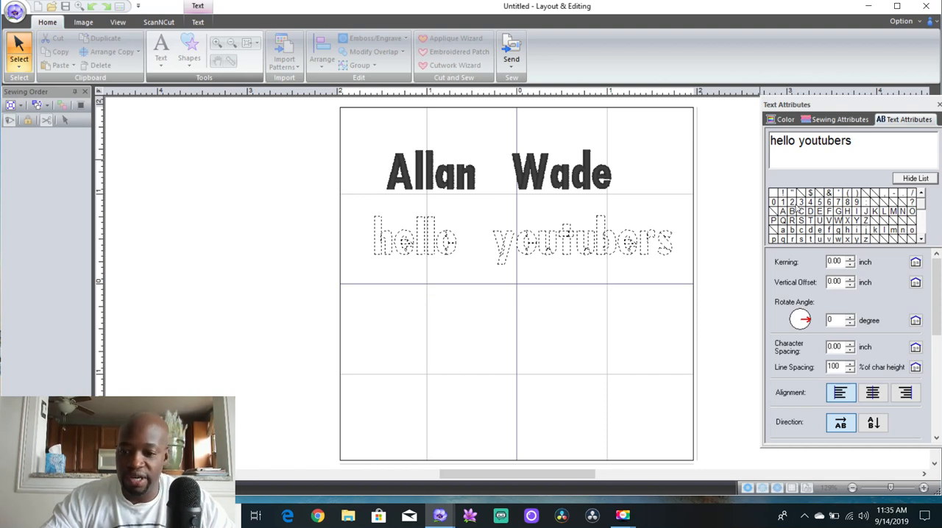
{"action": "left_click", "coordinate": [913, 207]}
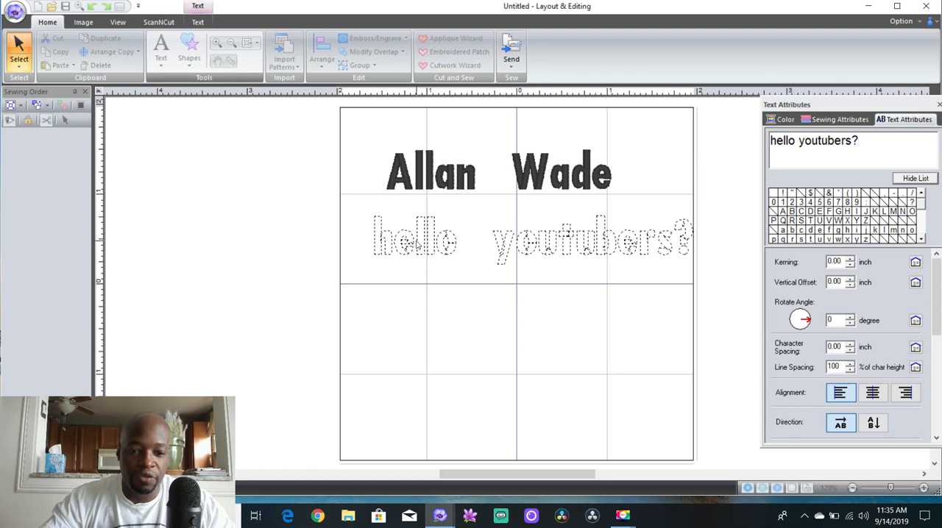
{"action": "left_click", "coordinate": [436, 289]}
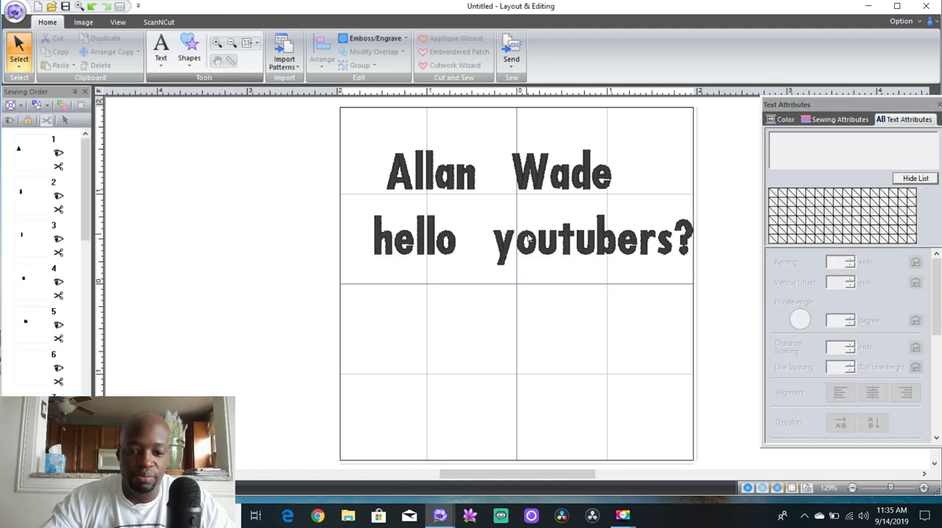
{"action": "left_click", "coordinate": [536, 251]}
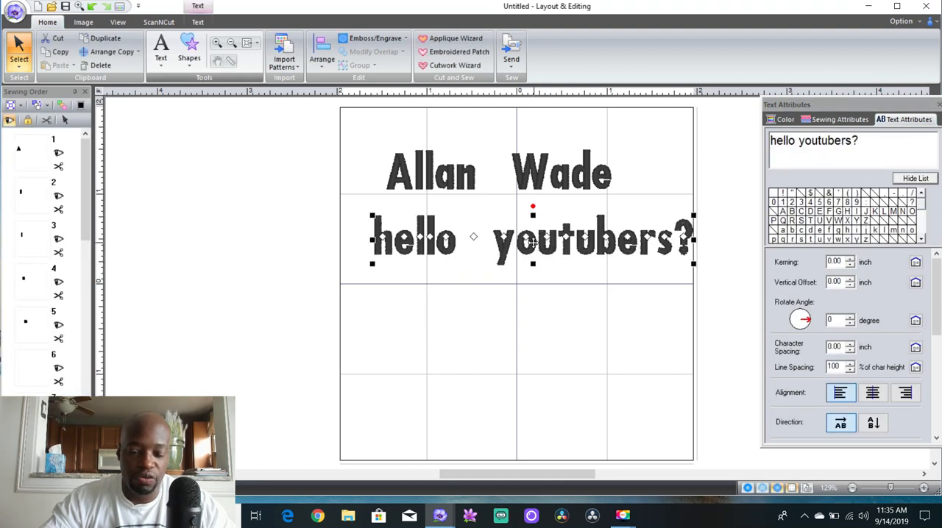
{"action": "left_click_drag", "start_coordinate": [535, 250], "coordinate": [514, 275]}
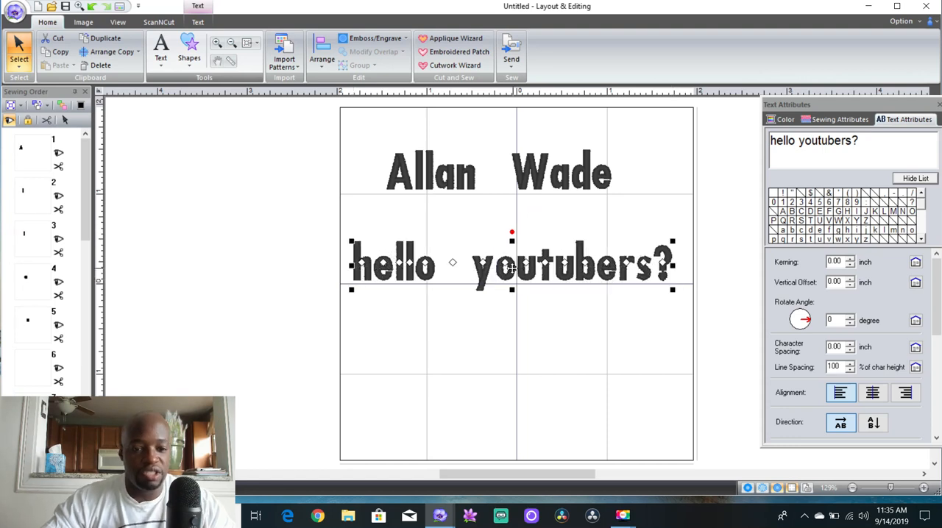
Set the outline sew type of the name text line to Zigzag Stitch
{"action": "left_click", "coordinate": [459, 185]}
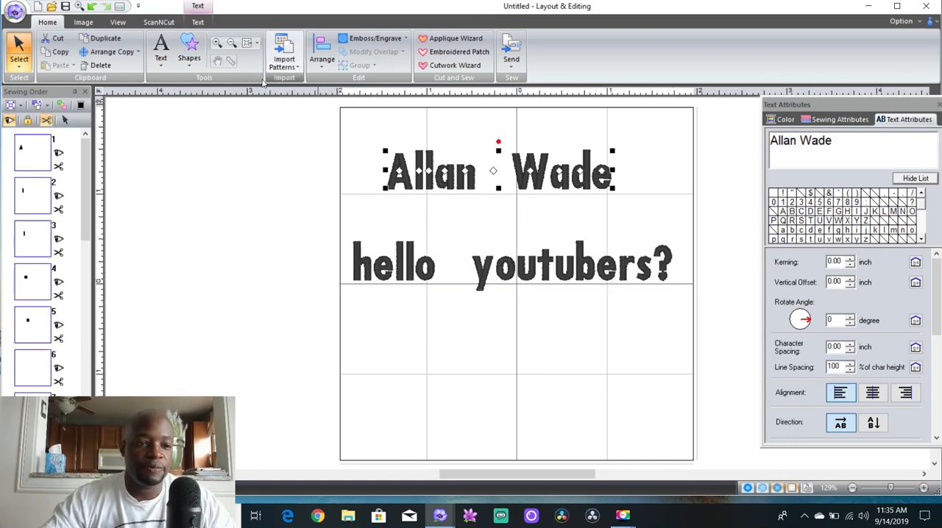
{"action": "left_click", "coordinate": [197, 24]}
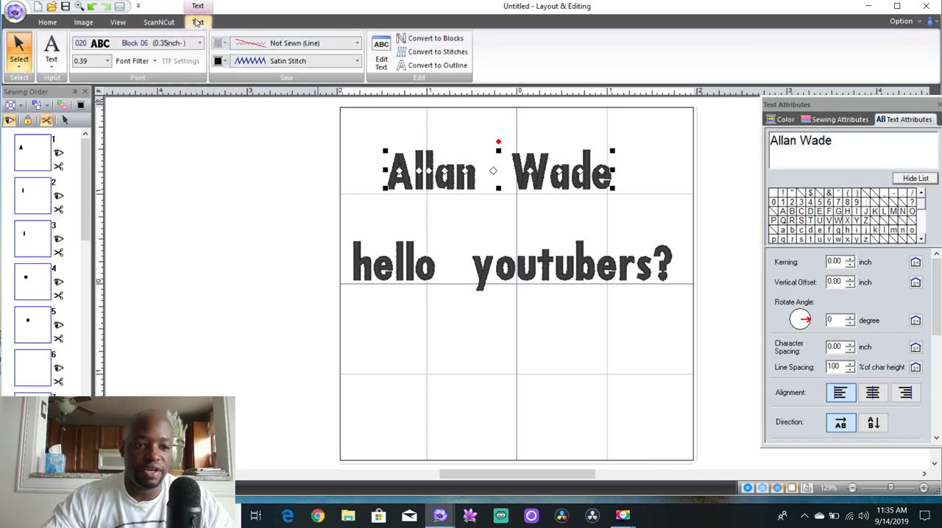
{"action": "left_click", "coordinate": [357, 44]}
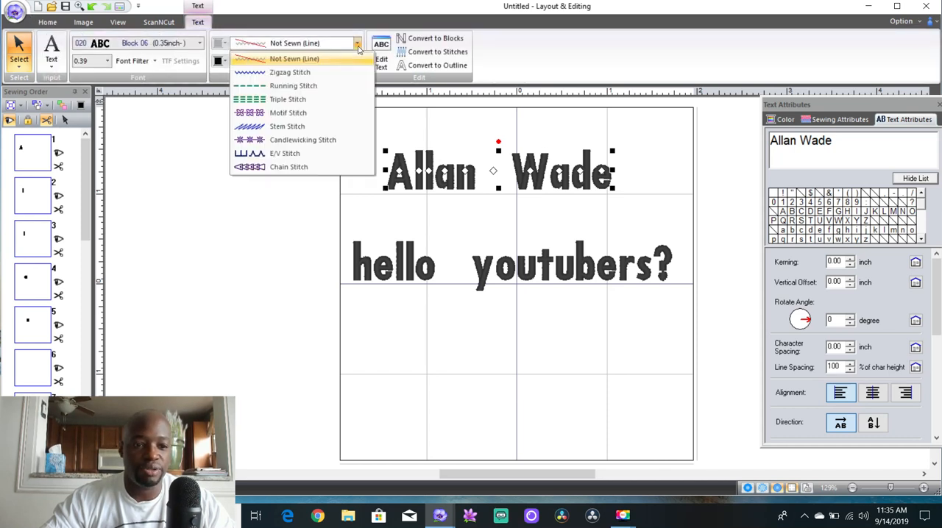
{"action": "left_click", "coordinate": [331, 73]}
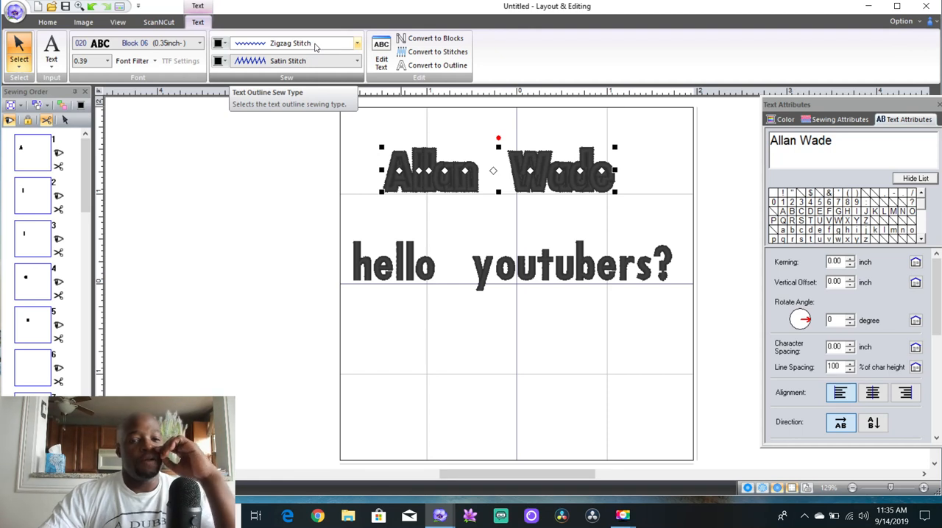
{"action": "left_click", "coordinate": [315, 45]}
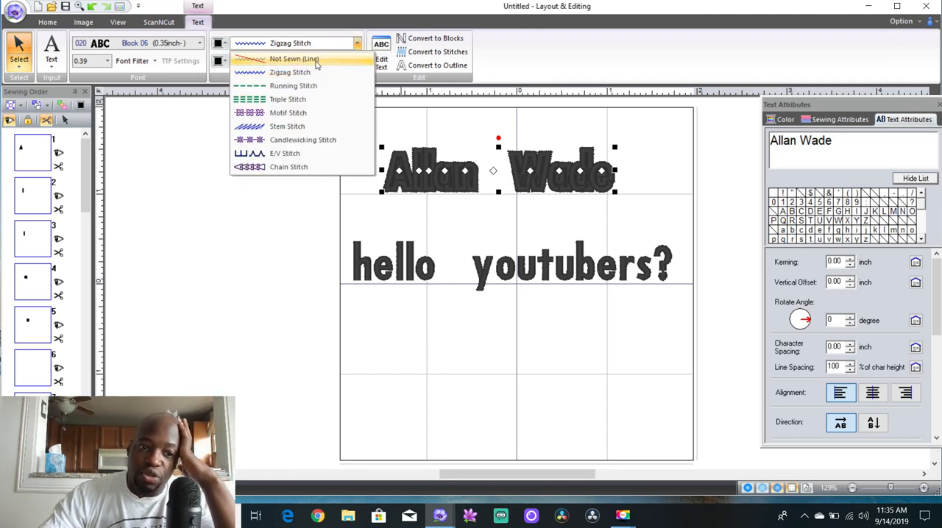
{"action": "left_click", "coordinate": [318, 74]}
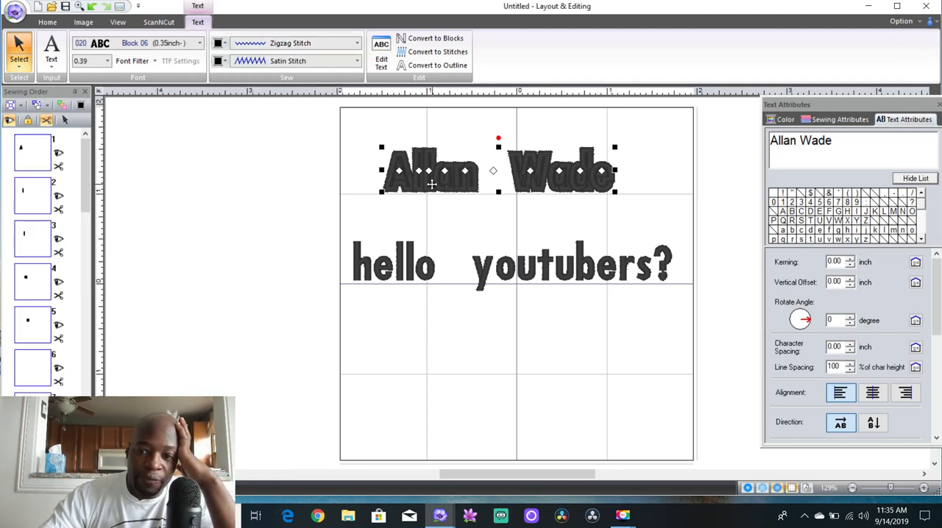
Compare the sewing attributes of the first letter's satin fill and its zigzag outline, items 1 and 11 in the sewing order
{"action": "left_click", "coordinate": [836, 120]}
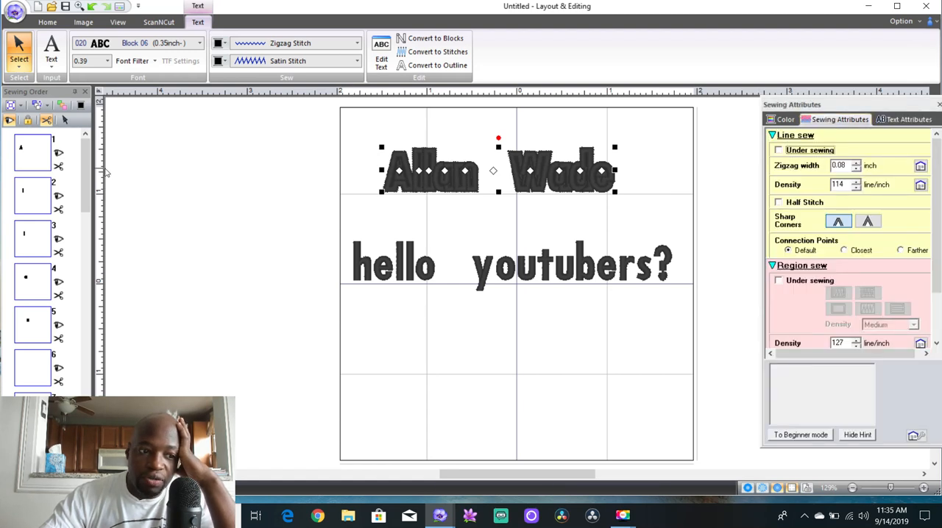
{"action": "left_click_drag", "start_coordinate": [89, 172], "coordinate": [95, 155]}
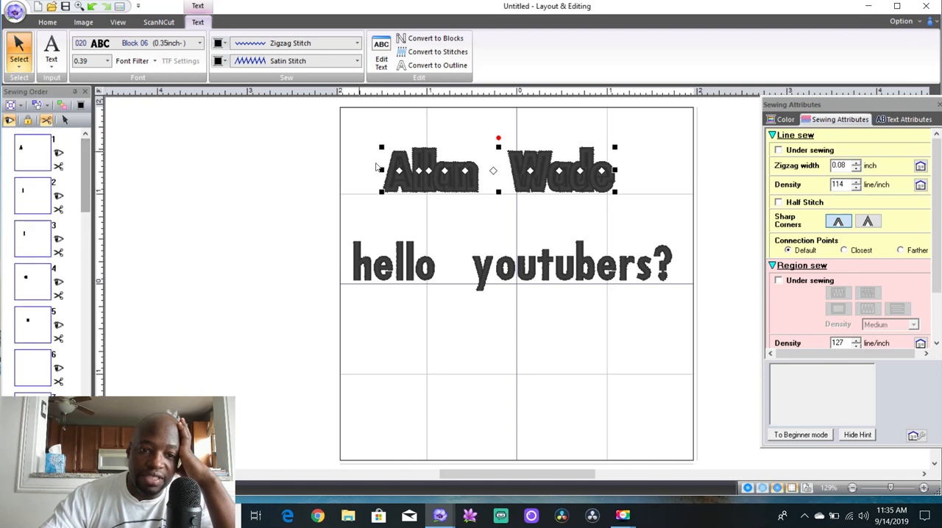
{"action": "left_click", "coordinate": [404, 213]}
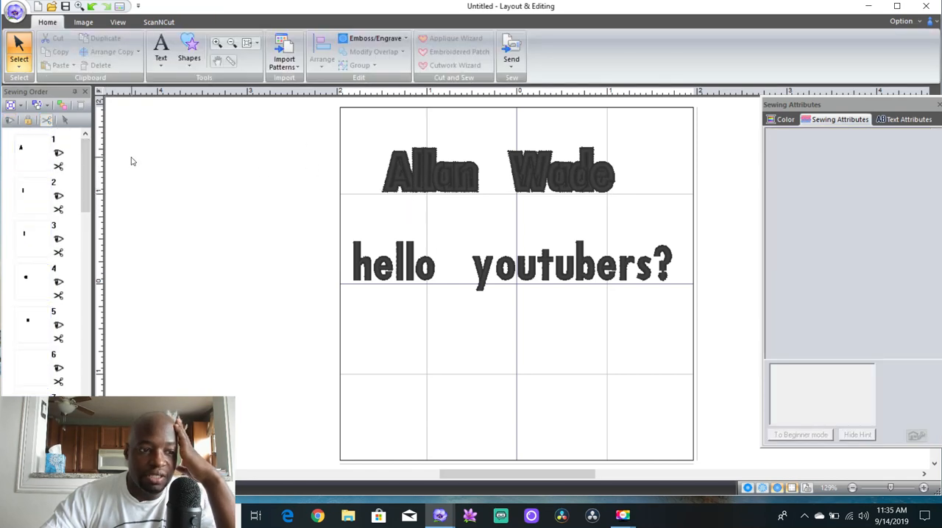
{"action": "left_click", "coordinate": [35, 161]}
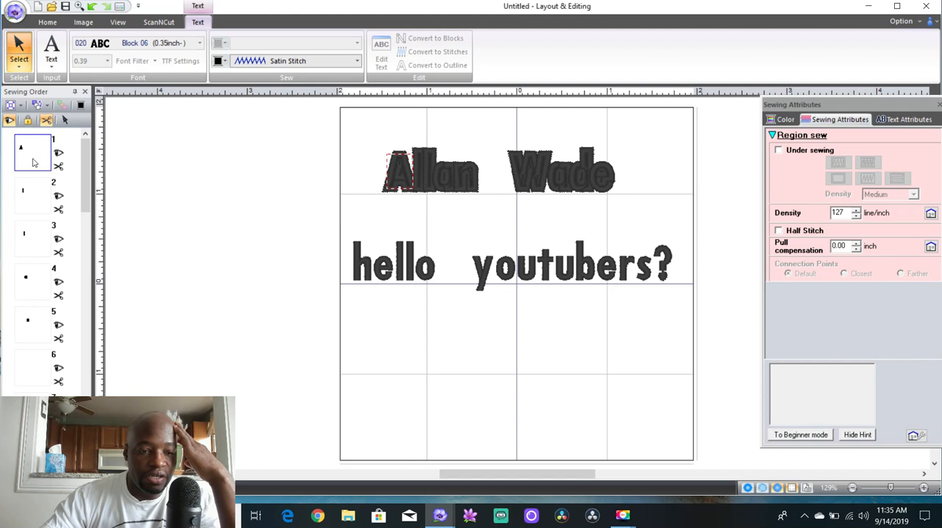
{"action": "left_click_drag", "start_coordinate": [85, 161], "coordinate": [91, 250]}
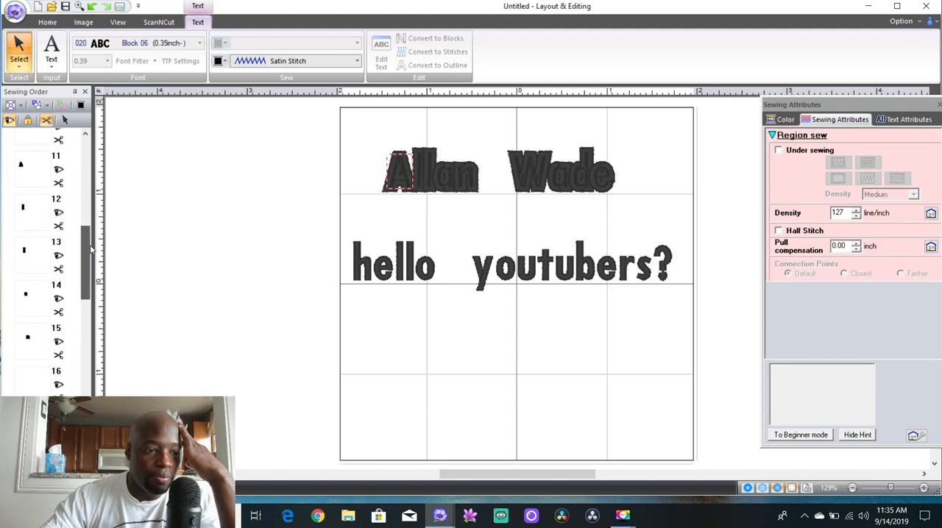
{"action": "left_click", "coordinate": [44, 175]}
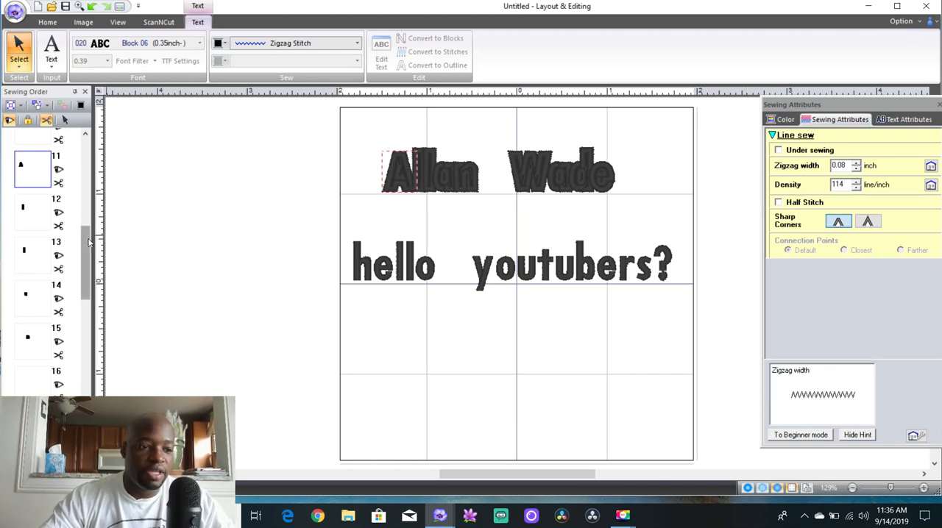
{"action": "left_click_drag", "start_coordinate": [89, 252], "coordinate": [86, 147]}
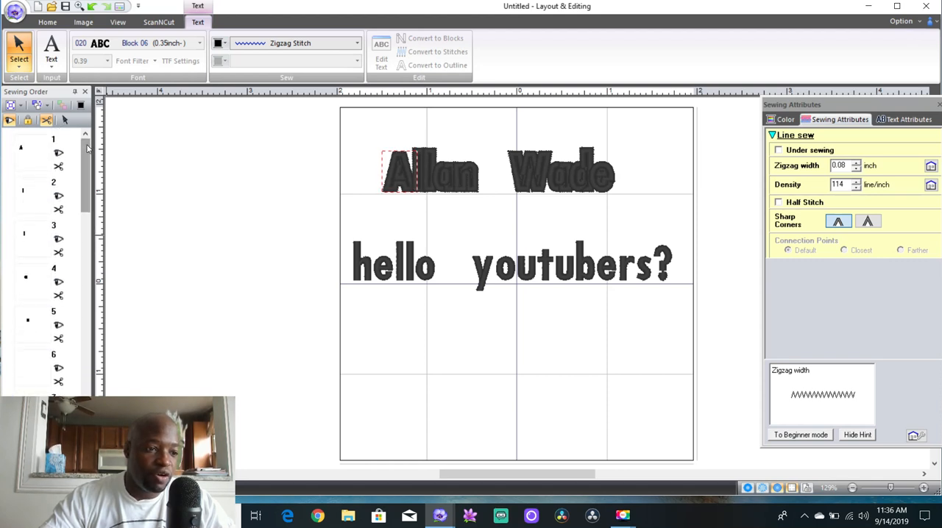
{"action": "left_click", "coordinate": [34, 147]}
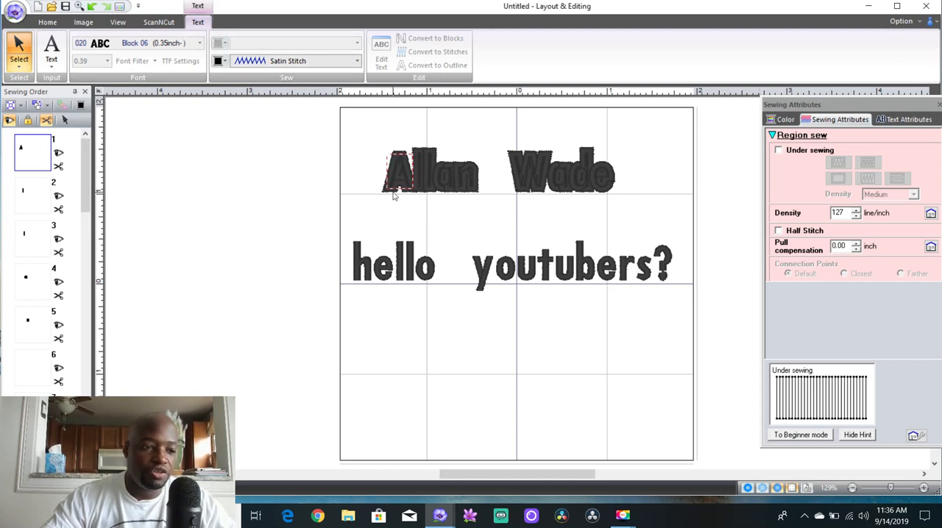
Reduce the zigzag width of the name's first-letter outline, item 11 in the sewing order, to 0.04 inch
{"action": "left_click_drag", "start_coordinate": [85, 177], "coordinate": [85, 248]}
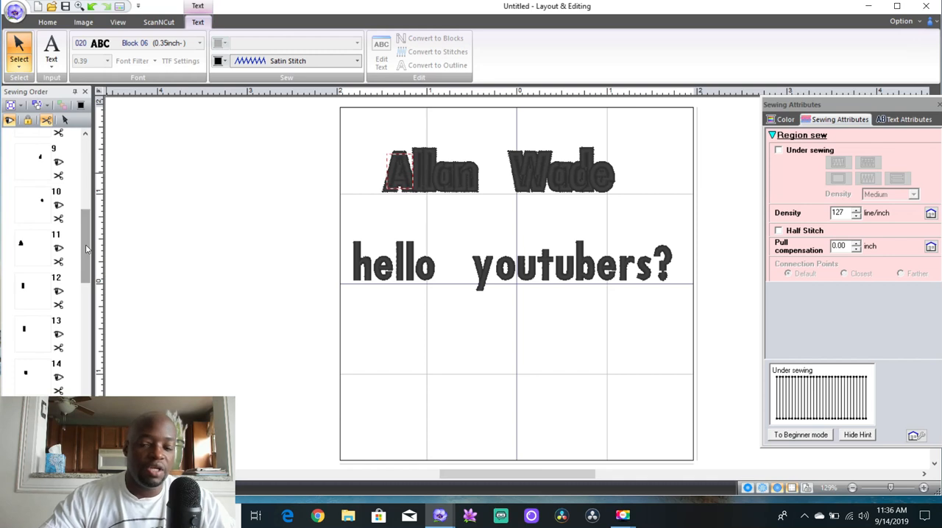
{"action": "left_click", "coordinate": [23, 250]}
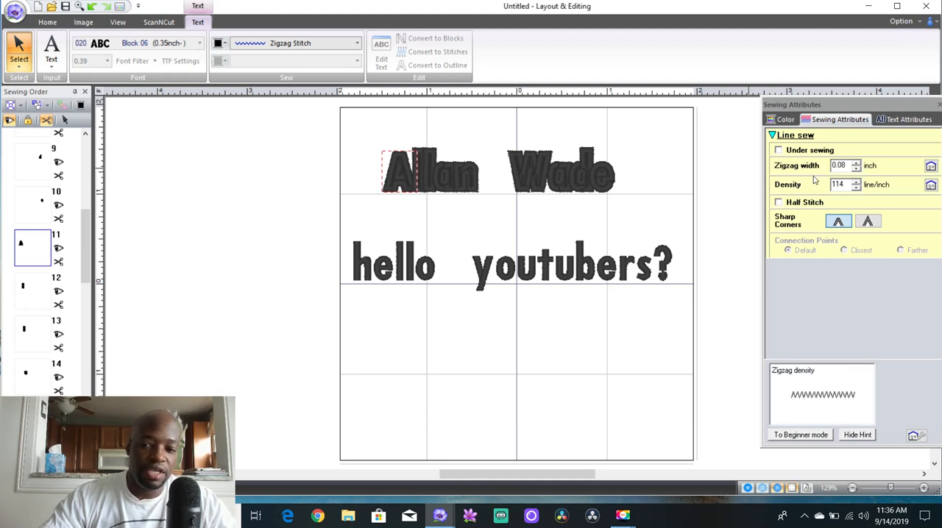
{"action": "left_click", "coordinate": [856, 169]}
{"action": "left_click", "coordinate": [857, 170]}
{"action": "left_click", "coordinate": [857, 170]}
{"action": "left_click", "coordinate": [856, 170]}
{"action": "left_click", "coordinate": [857, 170]}
{"action": "left_click", "coordinate": [856, 170]}
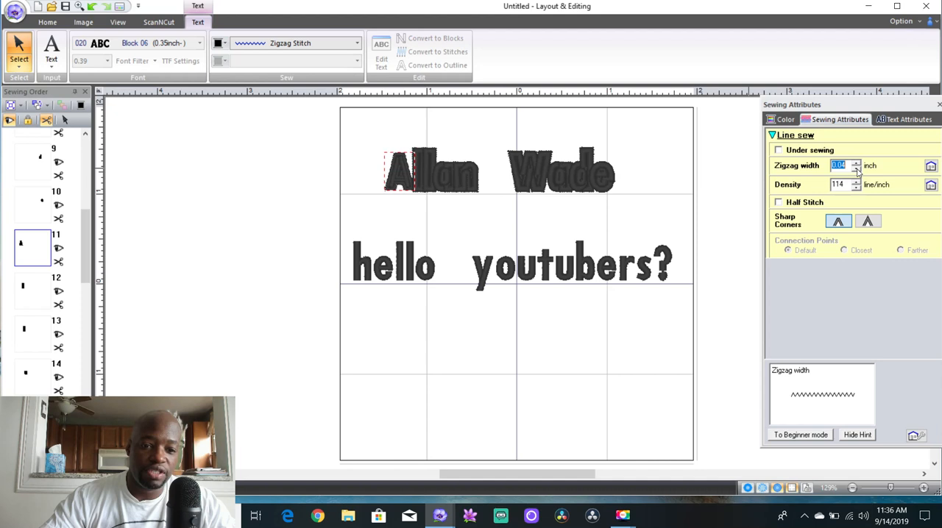
{"action": "left_click", "coordinate": [669, 165]}
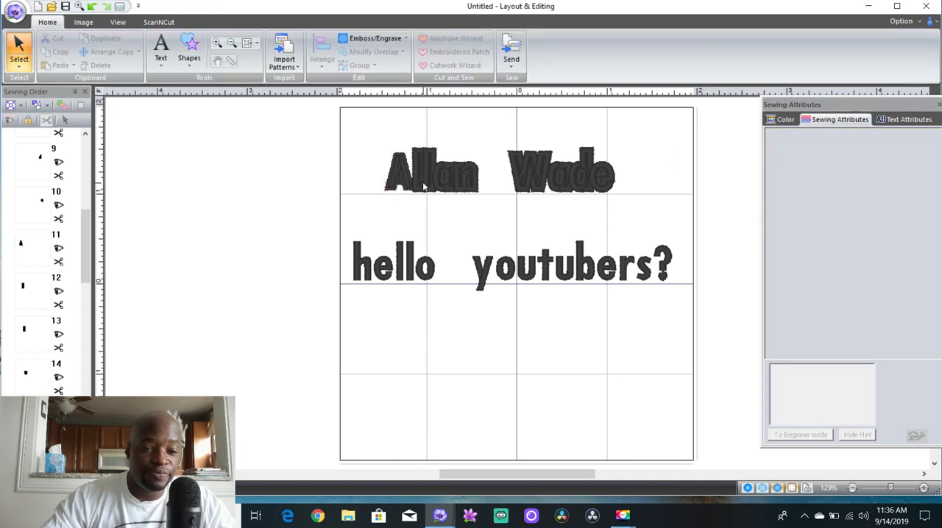
Reduce the zigzag width of the second letter's outline, item 12 in the sewing order, to 0.04 inch
{"action": "left_click", "coordinate": [35, 283]}
{"action": "left_click", "coordinate": [856, 169]}
{"action": "left_click", "coordinate": [855, 169]}
{"action": "left_click", "coordinate": [856, 170]}
{"action": "left_click", "coordinate": [855, 169]}
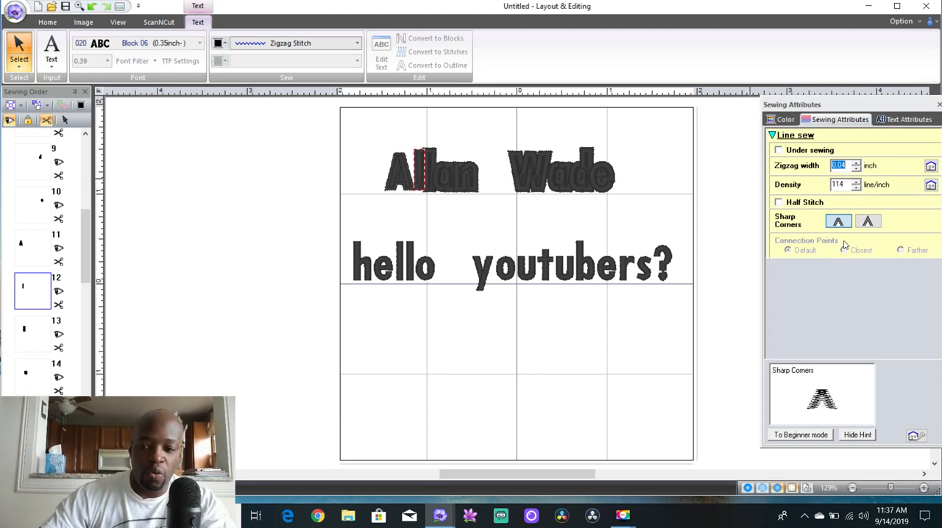
Increase the zigzag density of the second letter's outline to 148 line/inch
{"action": "left_click", "coordinate": [857, 182]}
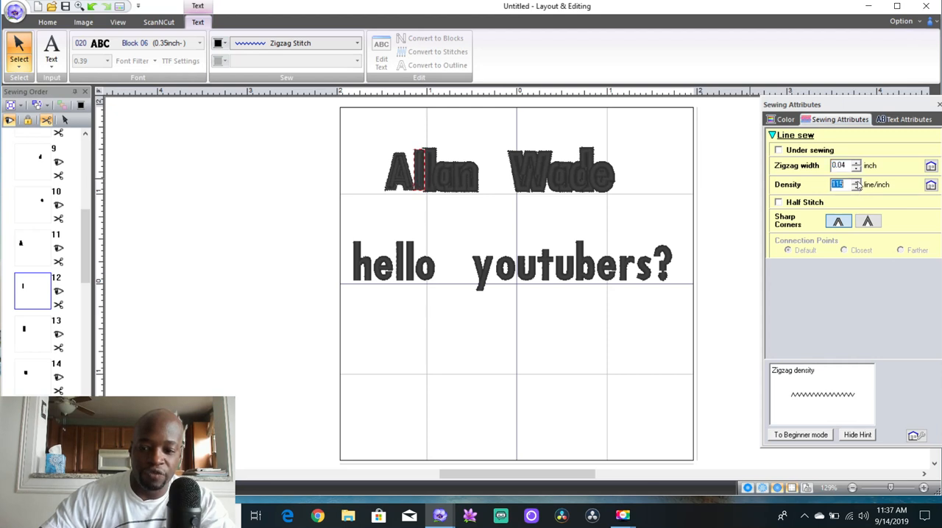
{"action": "left_click", "coordinate": [858, 182]}
{"action": "left_click", "coordinate": [858, 182]}
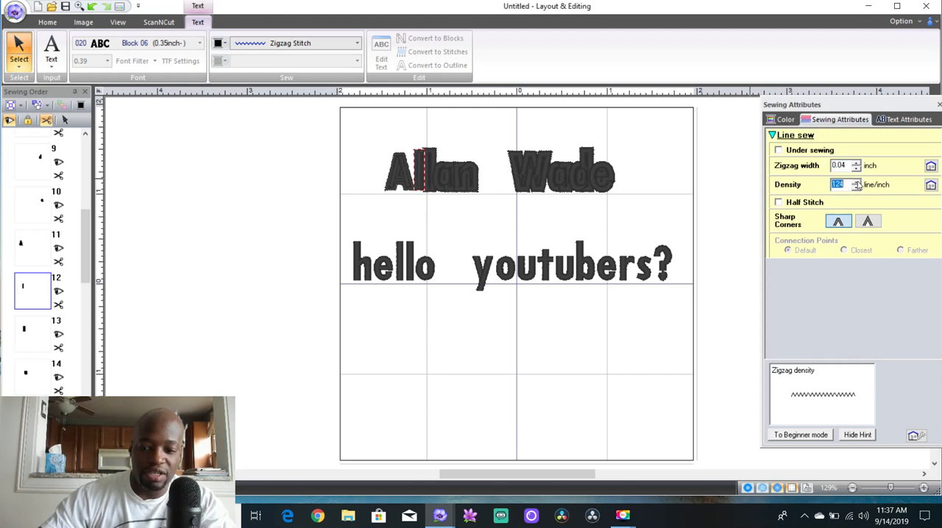
{"action": "left_click", "coordinate": [857, 182]}
{"action": "left_click", "coordinate": [858, 182]}
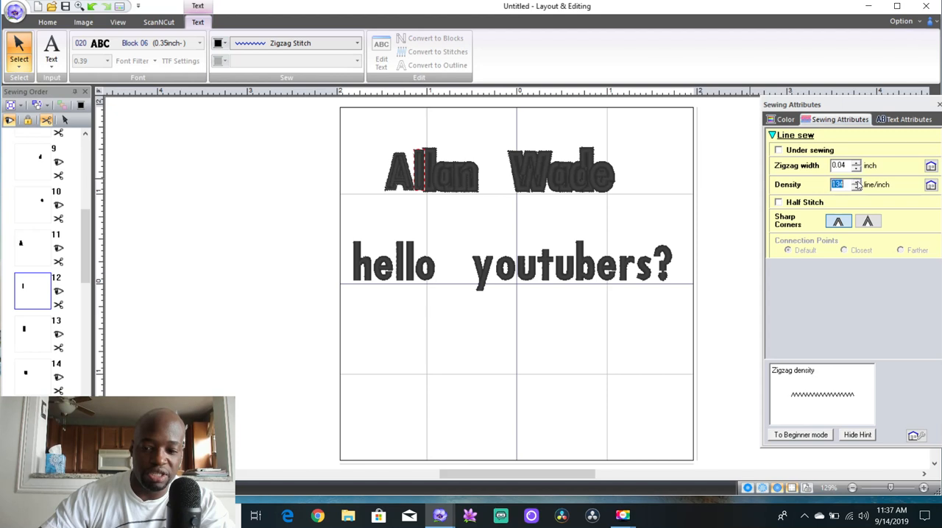
{"action": "left_click", "coordinate": [857, 182]}
{"action": "left_click", "coordinate": [857, 182]}
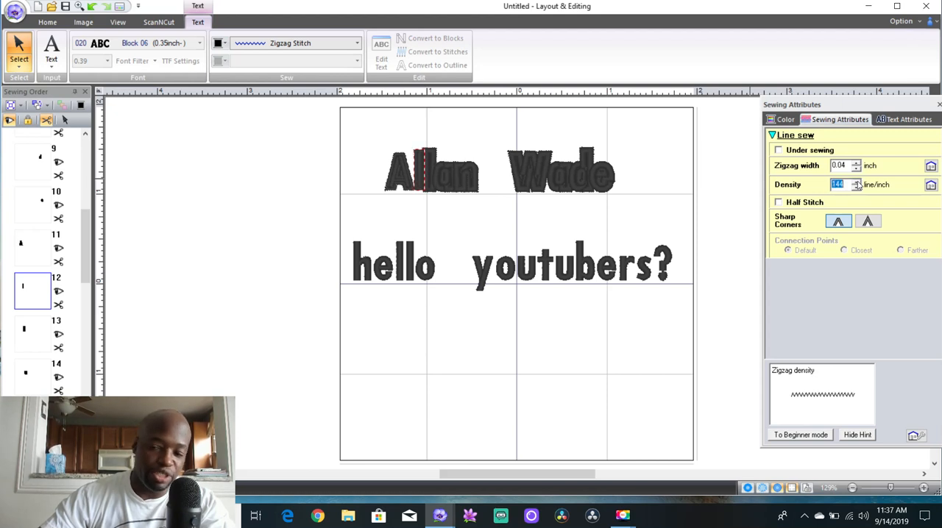
{"action": "left_click", "coordinate": [858, 181]}
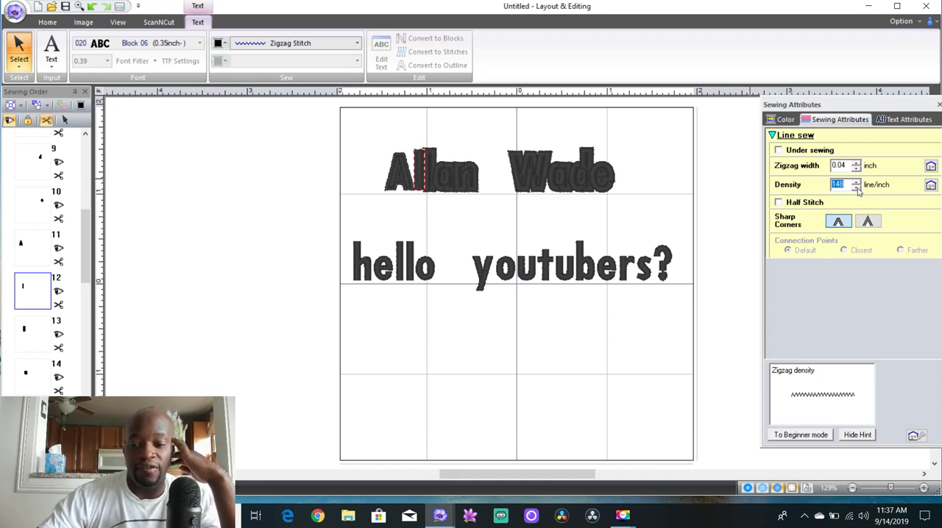
Hide the Sewing Attributes pane and show it again
{"action": "right_click", "coordinate": [858, 191]}
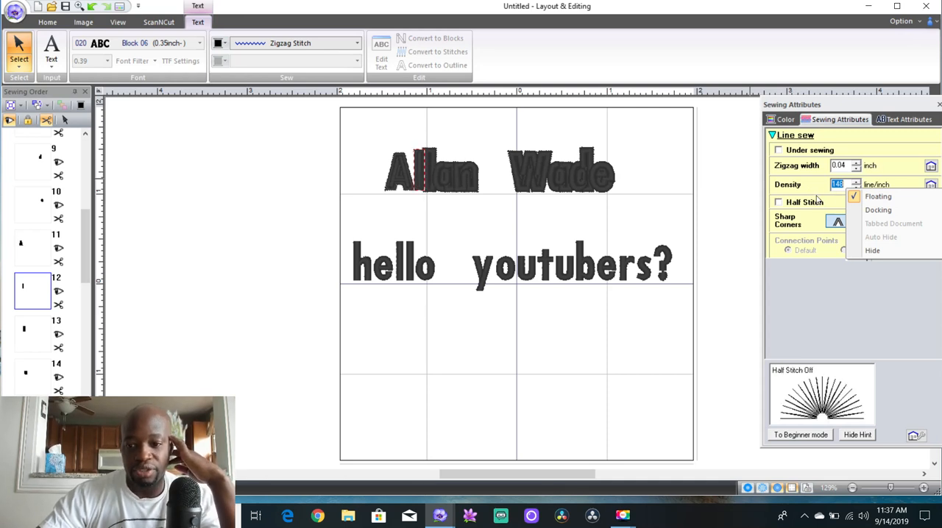
{"action": "left_click", "coordinate": [872, 250]}
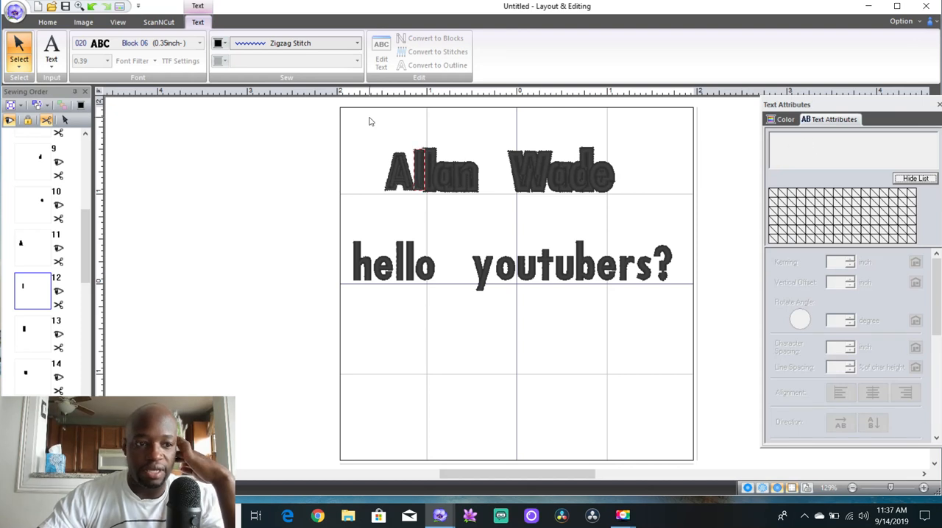
{"action": "left_click", "coordinate": [120, 21]}
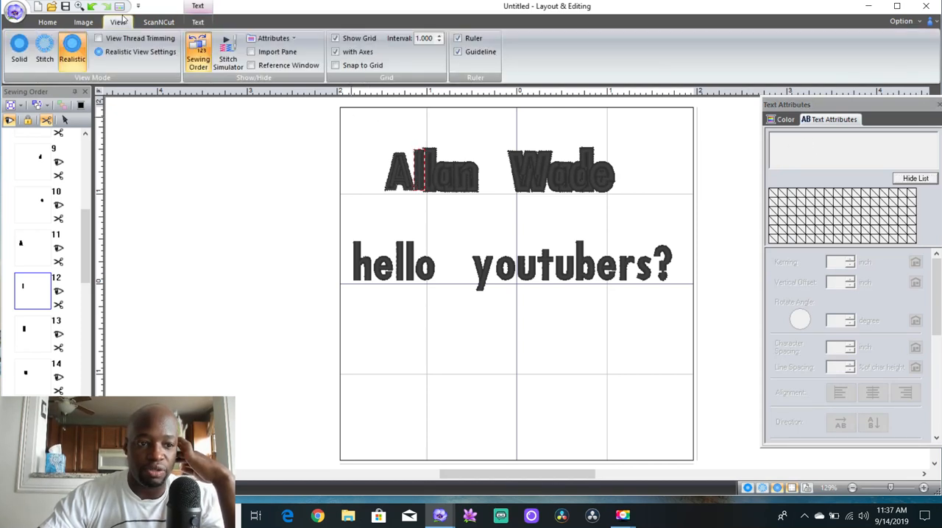
{"action": "left_click", "coordinate": [288, 41]}
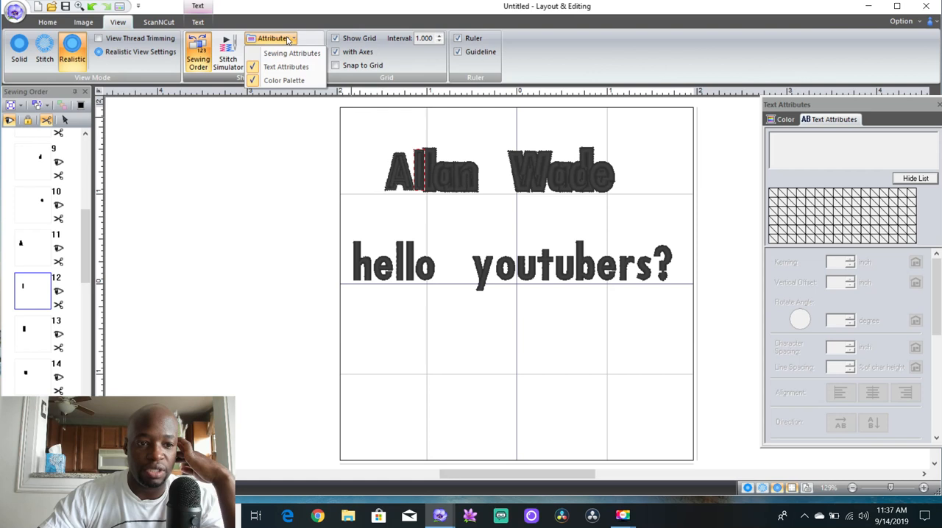
{"action": "left_click", "coordinate": [291, 53]}
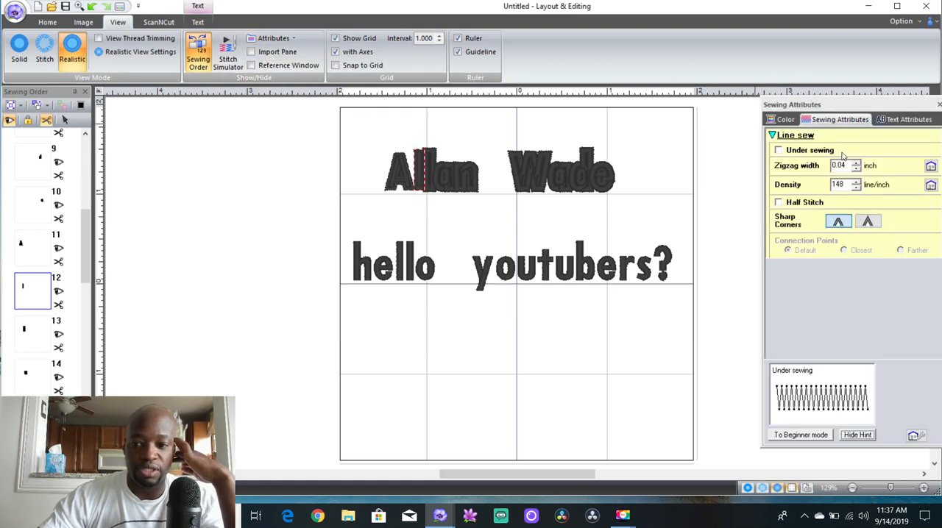
Set the zigzag density of the second letter's outline to 114 line/inch
{"action": "left_click", "coordinate": [846, 184]}
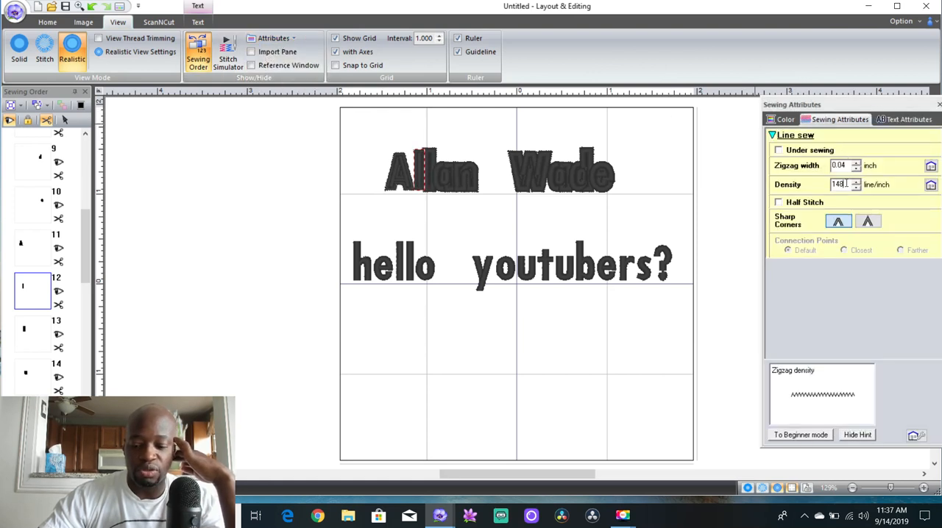
{"action": "key", "text": "BackSpace"}
{"action": "type", "text": "1"}
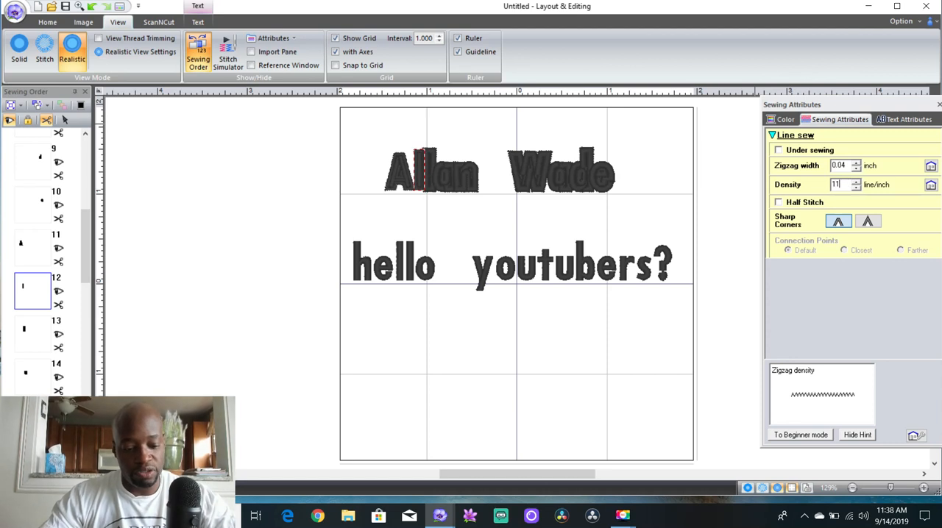
{"action": "left_click", "coordinate": [859, 186]}
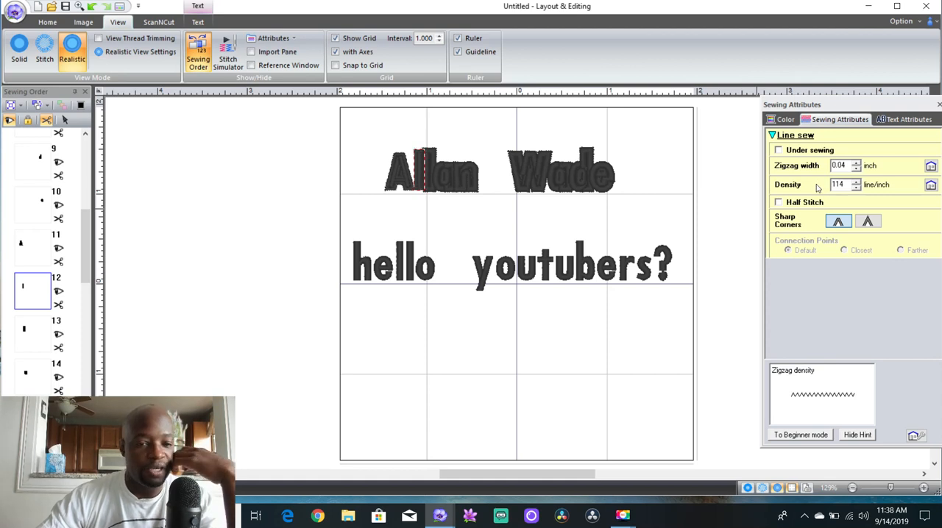
Delete the whole name text line, including its zigzag outlines, from the page
{"action": "left_click", "coordinate": [473, 145]}
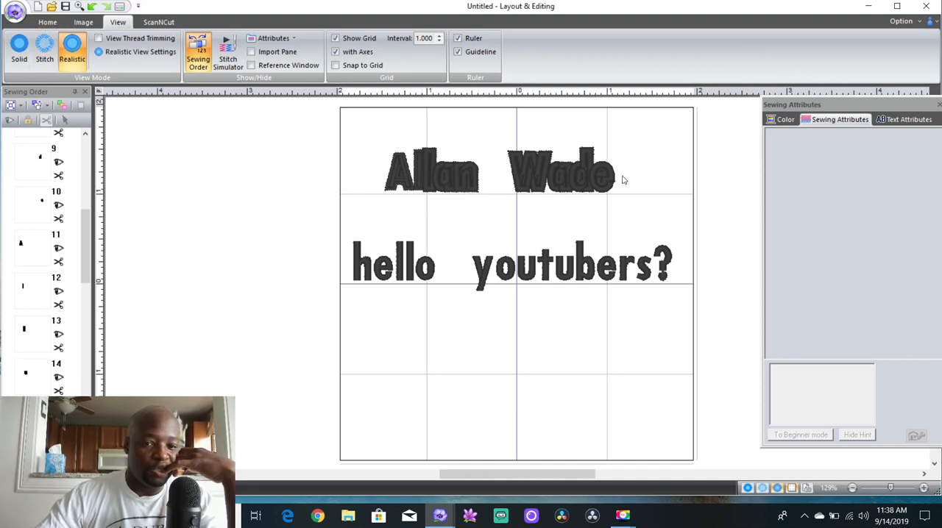
{"action": "left_click_drag", "start_coordinate": [632, 158], "coordinate": [398, 207]}
{"action": "key", "text": "Delete"}
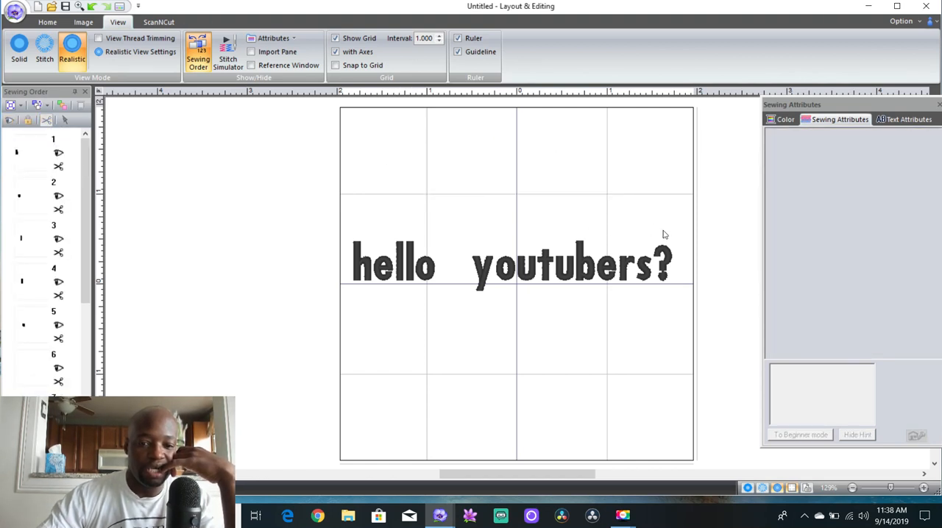
Delete the "hello youtubers?" text line from the page
{"action": "left_click_drag", "start_coordinate": [671, 240], "coordinate": [351, 305]}
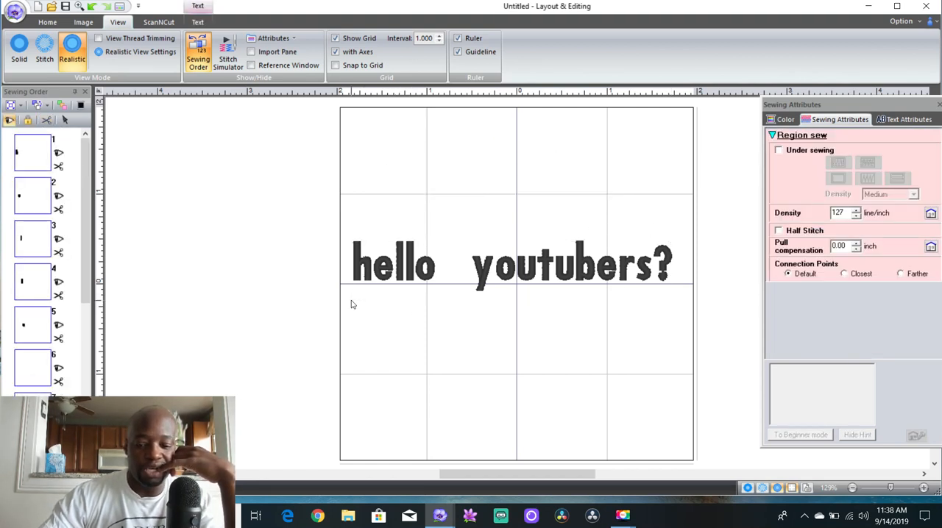
{"action": "key", "text": "Delete"}
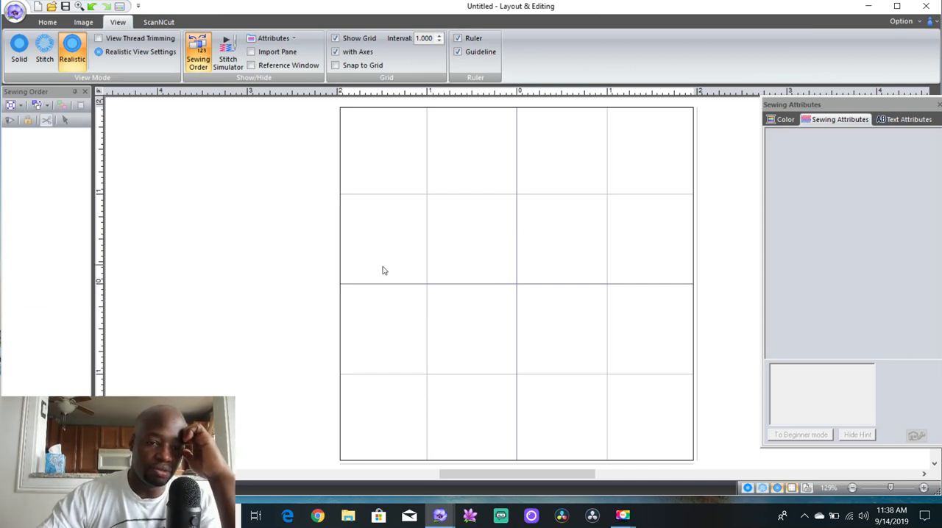
Start an ellipse shape, try Not Sewn (Line) for its outline, and set the outline back to Zigzag Stitch
{"action": "left_click", "coordinate": [51, 24]}
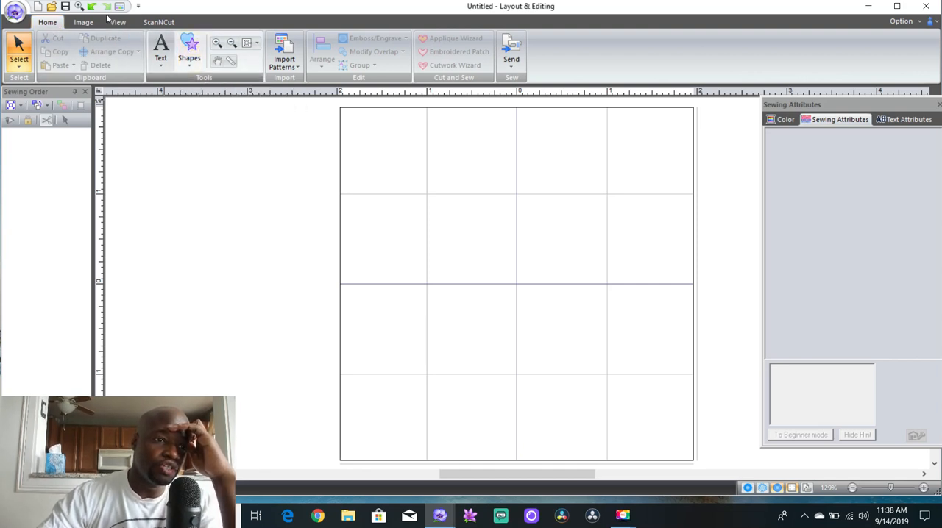
{"action": "left_click", "coordinate": [189, 53]}
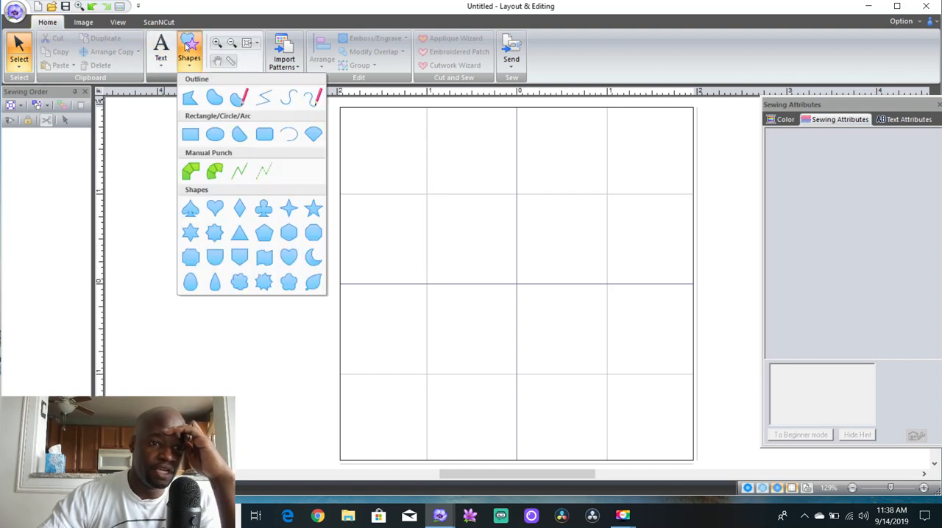
{"action": "left_click", "coordinate": [214, 135]}
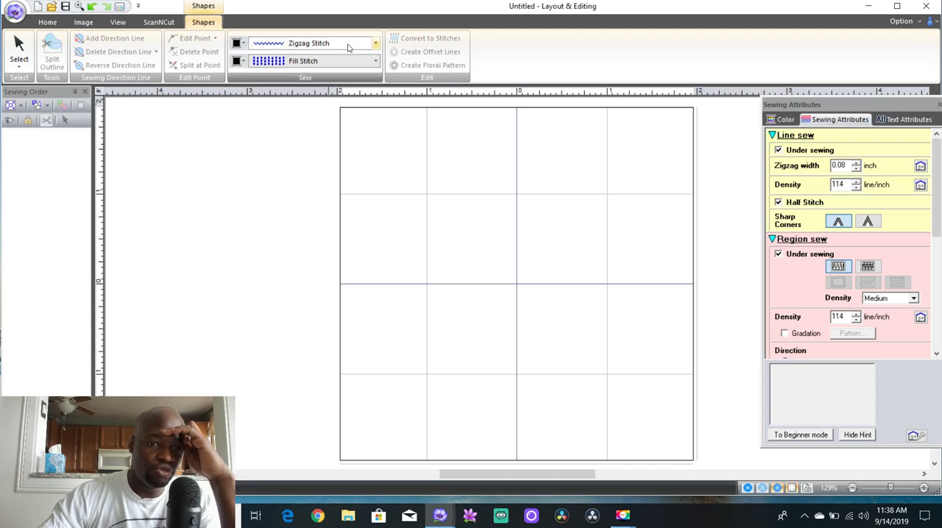
{"action": "left_click", "coordinate": [376, 44]}
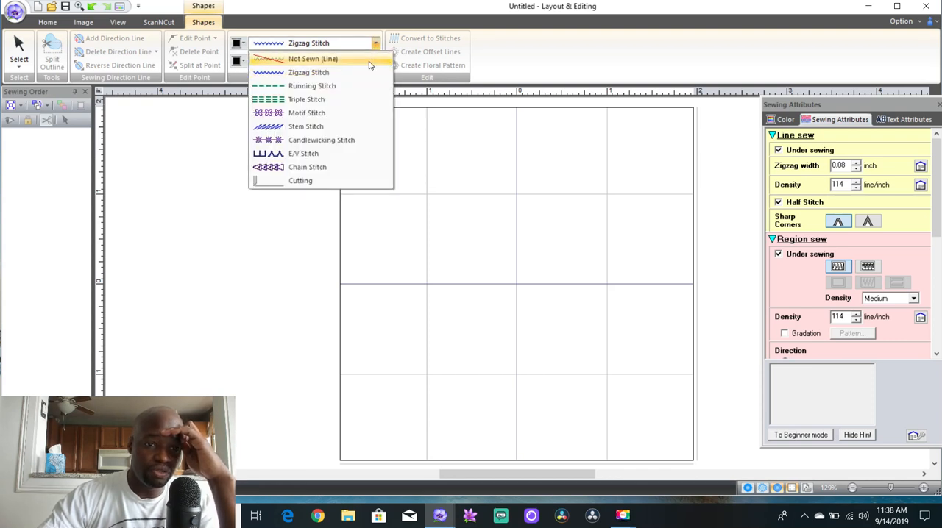
{"action": "left_click", "coordinate": [370, 62]}
{"action": "left_click", "coordinate": [371, 43]}
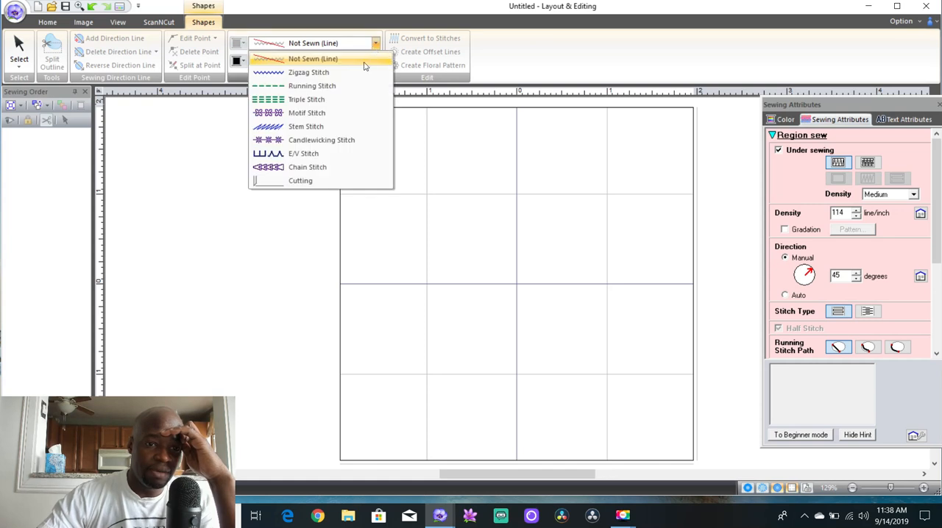
{"action": "left_click", "coordinate": [358, 71]}
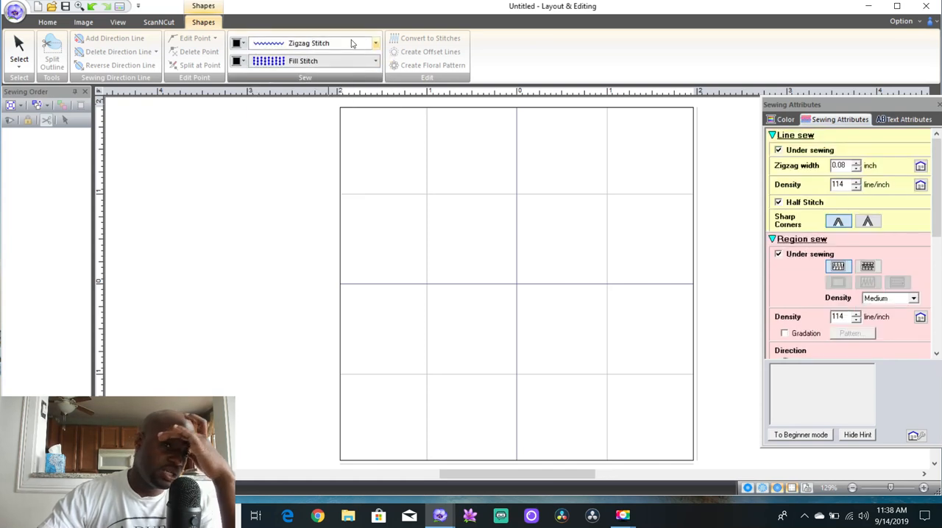
Try Satin Stitch for the shape's region, return it to Fill Stitch, and set the region colour to white
{"action": "left_click", "coordinate": [375, 61]}
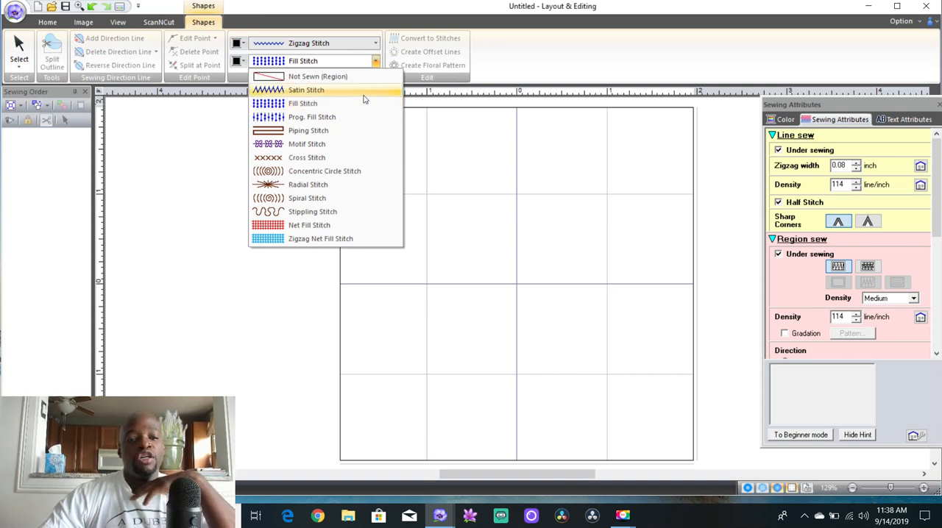
{"action": "left_click", "coordinate": [362, 92]}
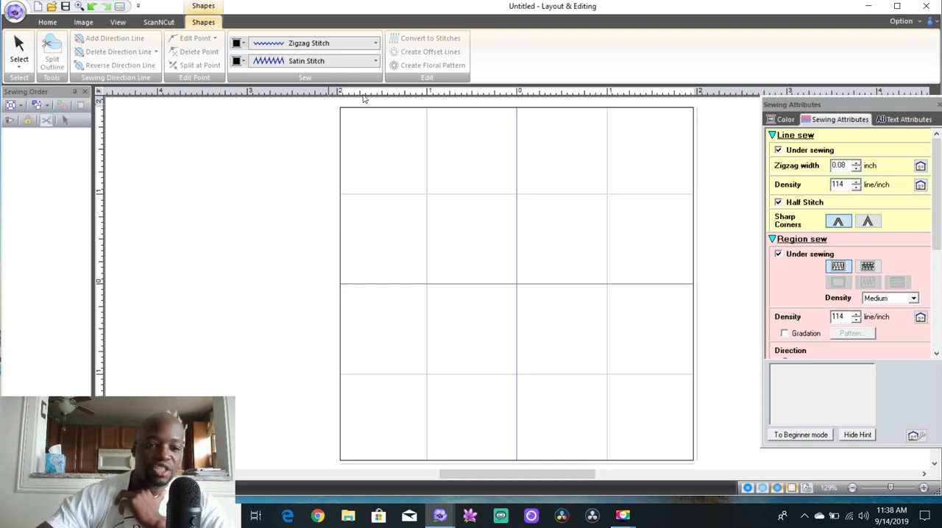
{"action": "left_click", "coordinate": [376, 62]}
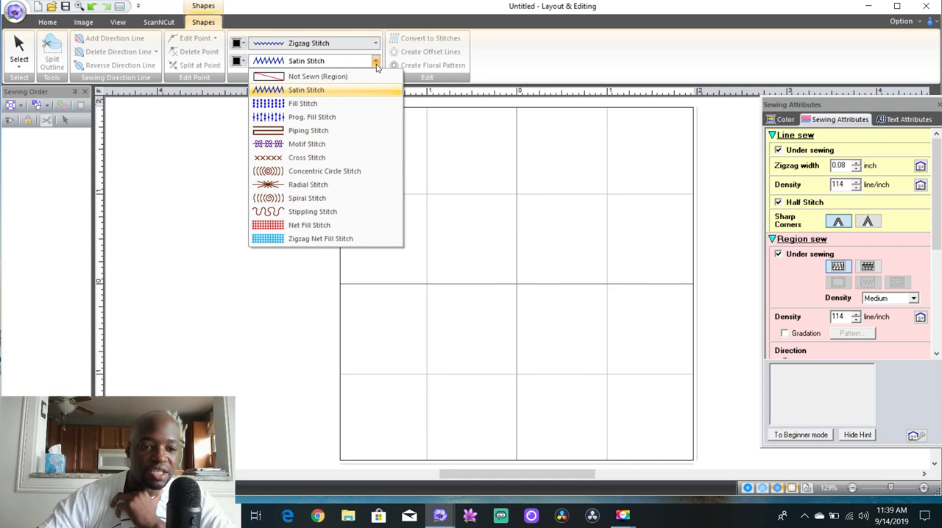
{"action": "left_click", "coordinate": [363, 104]}
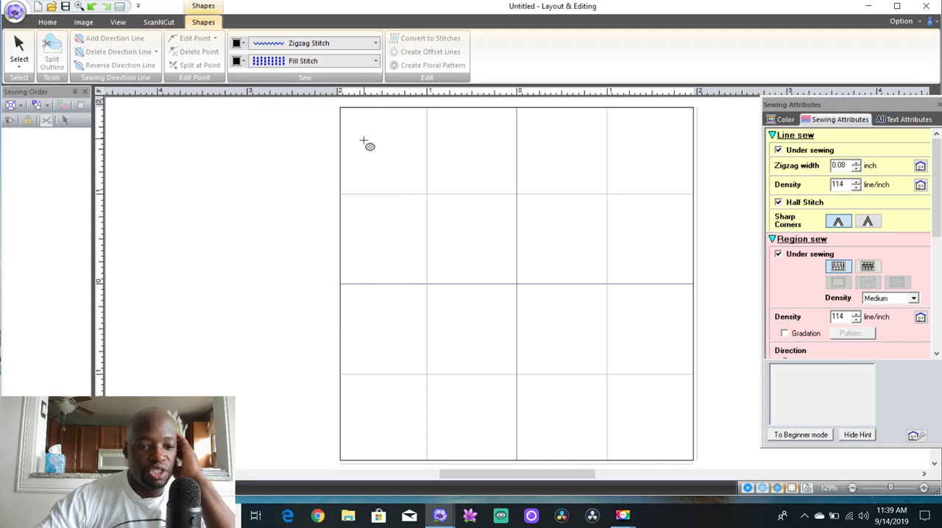
{"action": "left_click", "coordinate": [243, 61]}
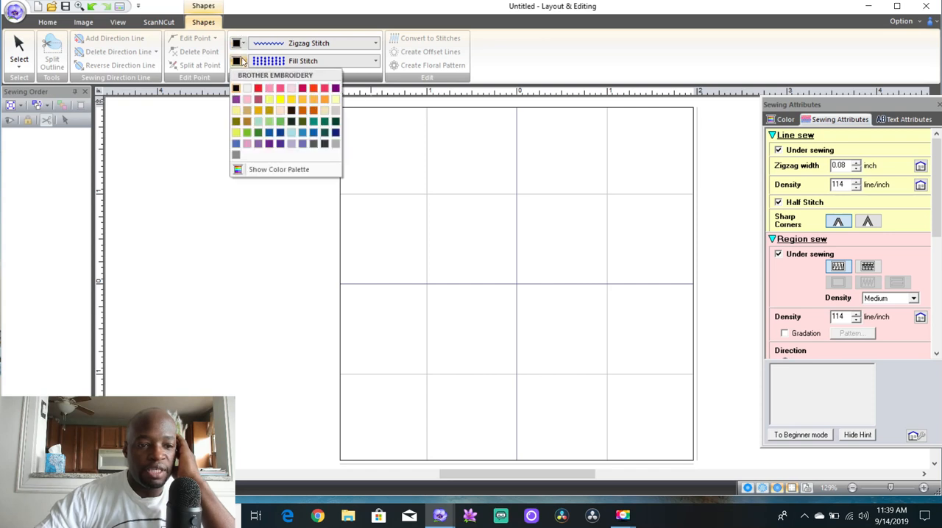
{"action": "left_click", "coordinate": [246, 90]}
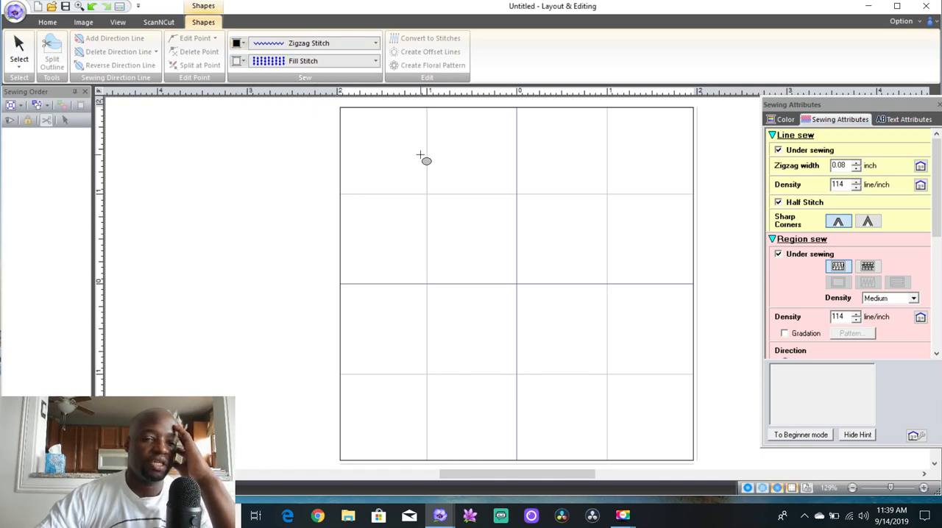
Draw a trial ellipse about 2.3 by 1.9 inches in the upper middle of the page and delete it
{"action": "left_click_drag", "start_coordinate": [414, 161], "coordinate": [619, 329]}
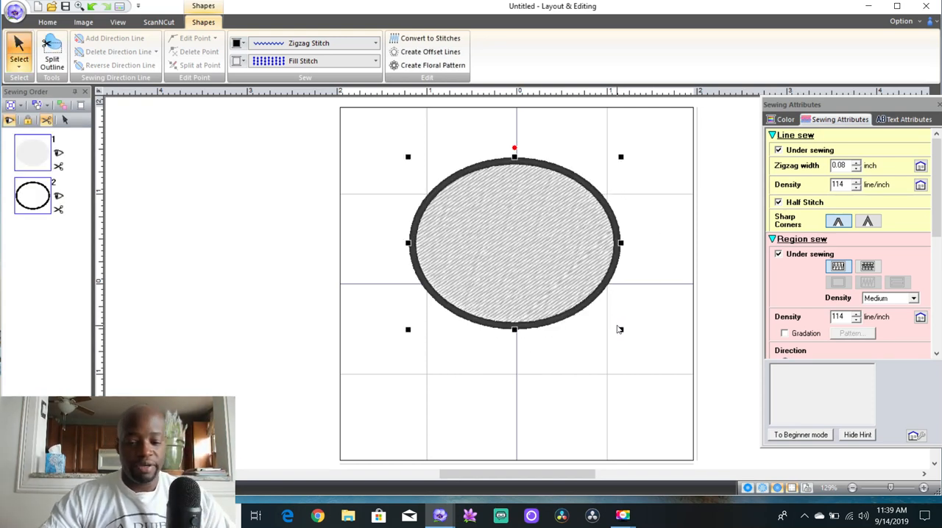
{"action": "key", "text": "Delete"}
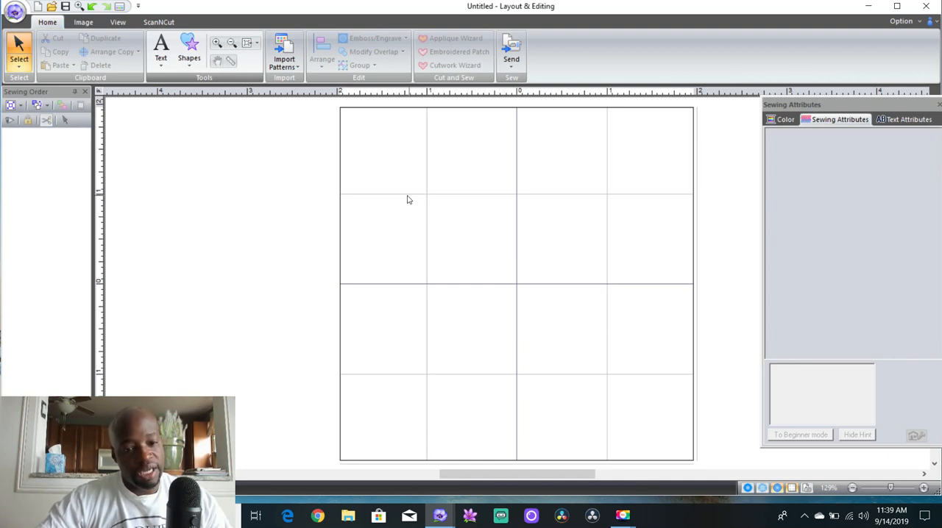
Draw a perfect circle about 2.5 inches in diameter in the lower part of the page with the ellipse tool
{"action": "left_click", "coordinate": [189, 40]}
{"action": "left_click", "coordinate": [216, 137]}
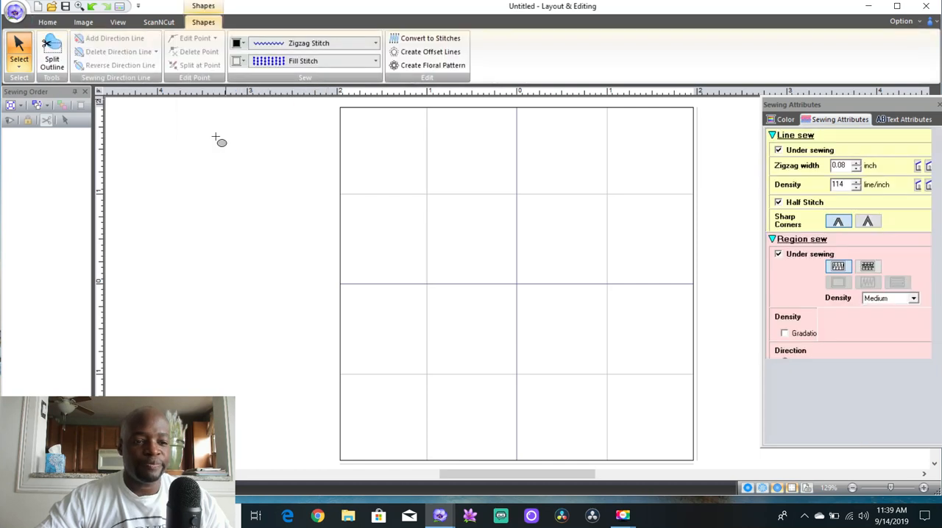
{"action": "left_click_drag", "start_coordinate": [434, 219], "coordinate": [658, 351]}
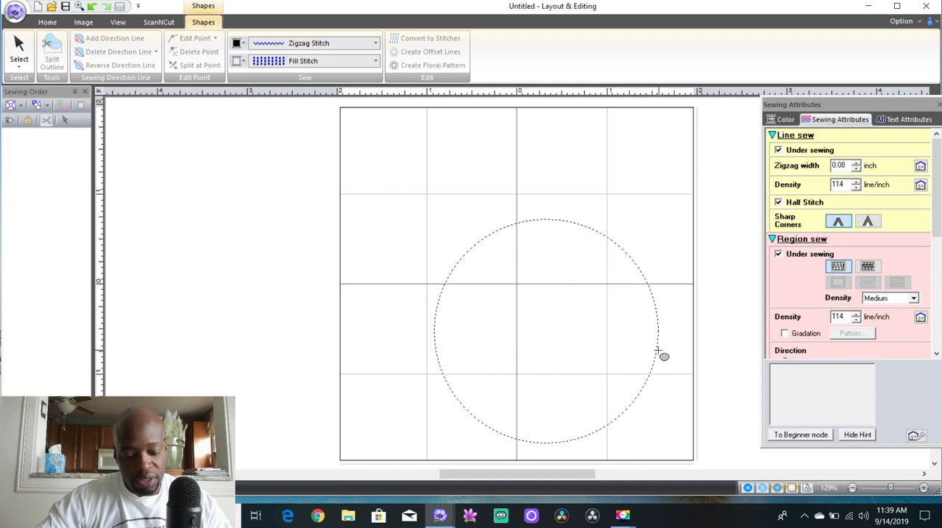
{"action": "left_click_drag", "start_coordinate": [659, 351], "coordinate": [659, 352]}
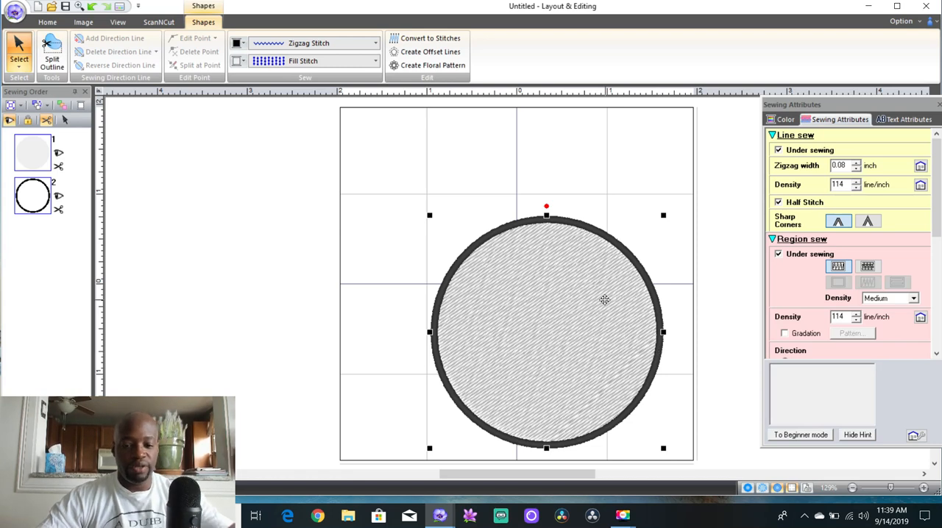
{"action": "right_click", "coordinate": [566, 244]}
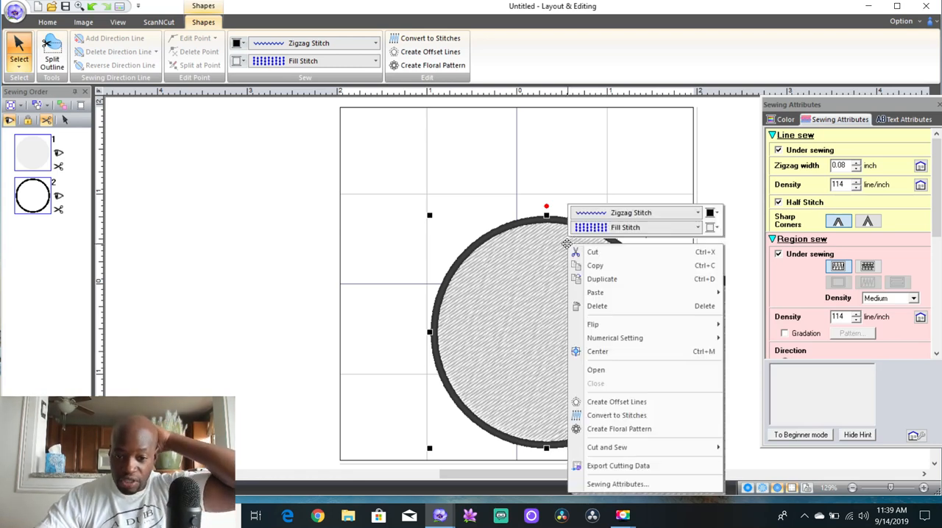
{"action": "left_click", "coordinate": [527, 278]}
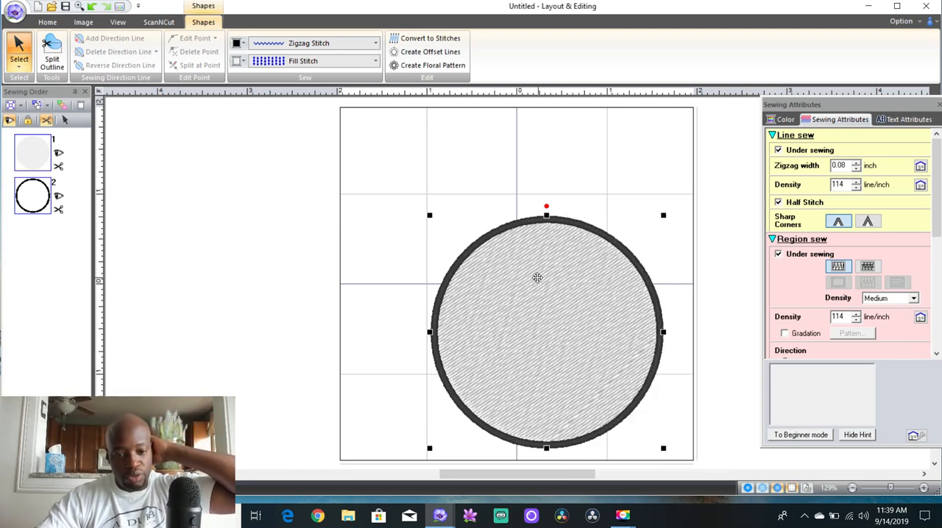
{"action": "right_click", "coordinate": [524, 264]}
{"action": "left_click", "coordinate": [512, 273]}
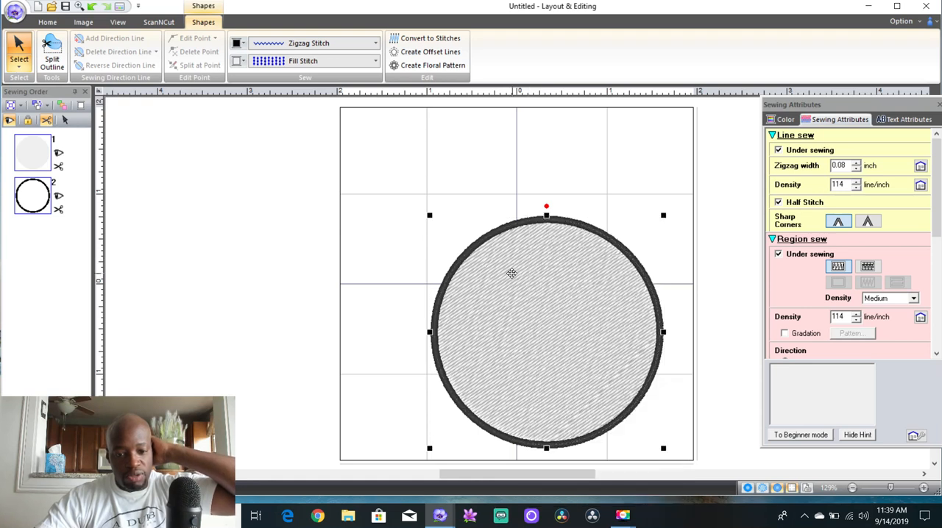
{"action": "right_click", "coordinate": [496, 240]}
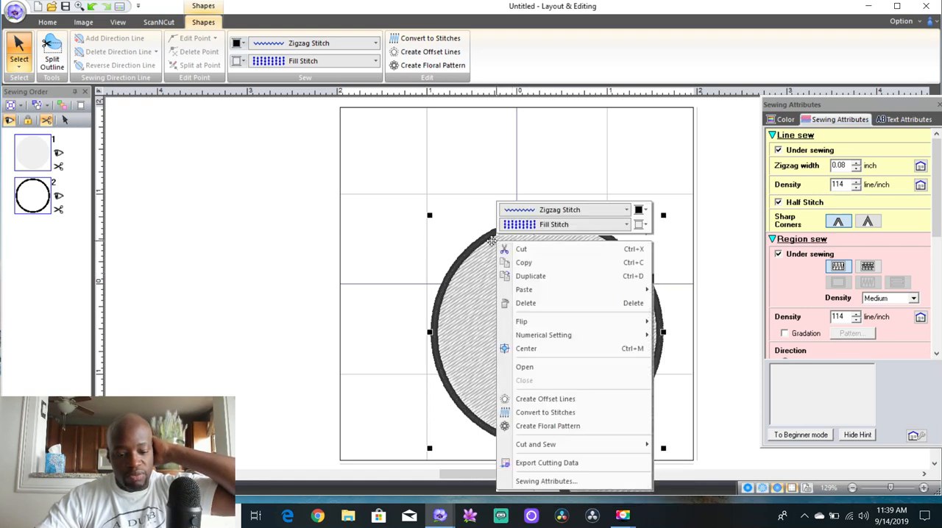
{"action": "left_click", "coordinate": [491, 241]}
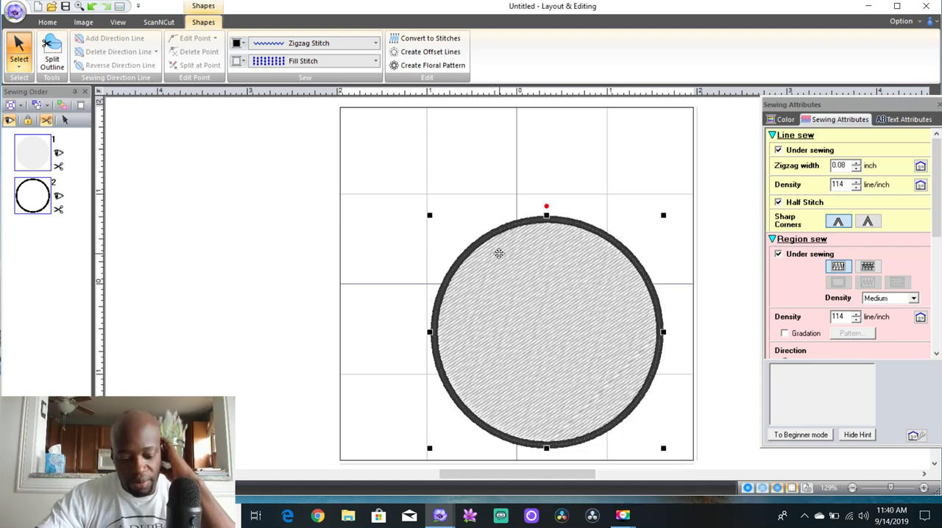
Move the circle up and to the left so it sits near the centre of the page
{"action": "left_click_drag", "start_coordinate": [492, 242], "coordinate": [469, 198]}
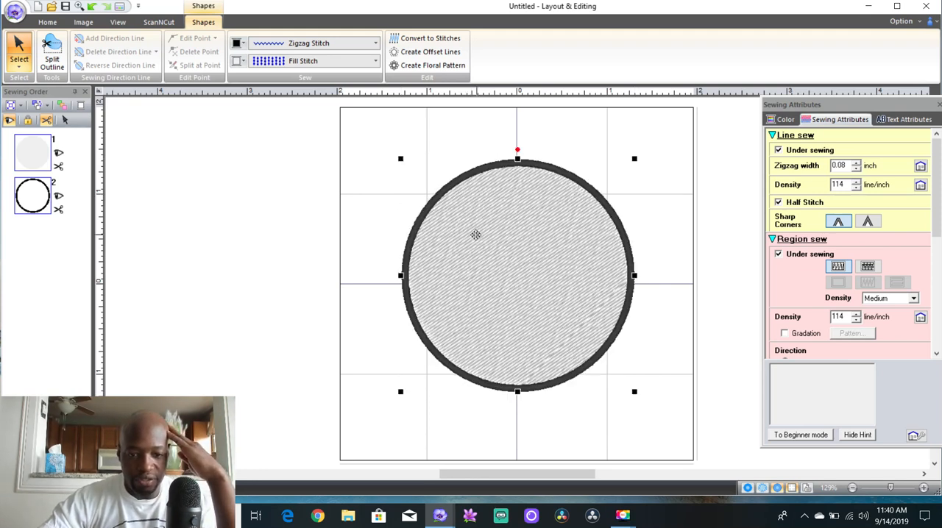
{"action": "left_click_drag", "start_coordinate": [534, 274], "coordinate": [487, 243]}
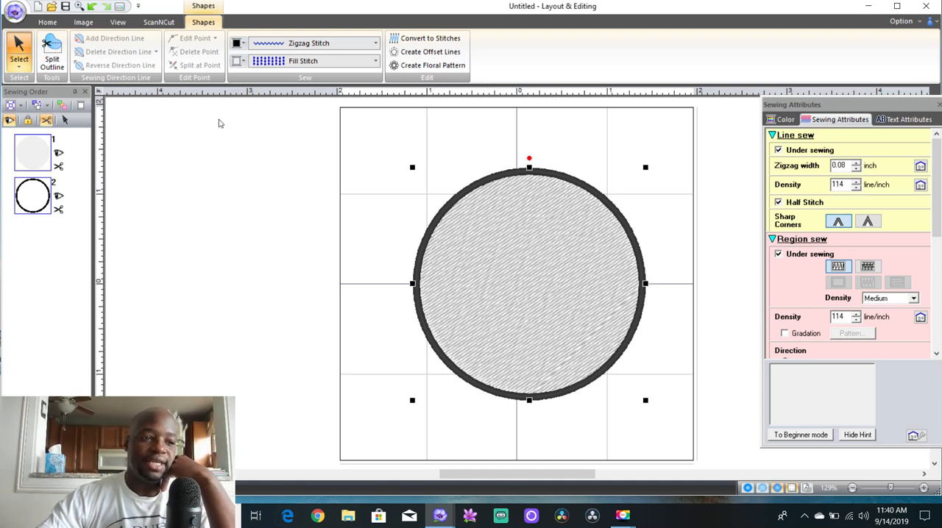
Add the text line "MY CREW" across the circle, starting just inside its left edge
{"action": "left_click", "coordinate": [47, 22]}
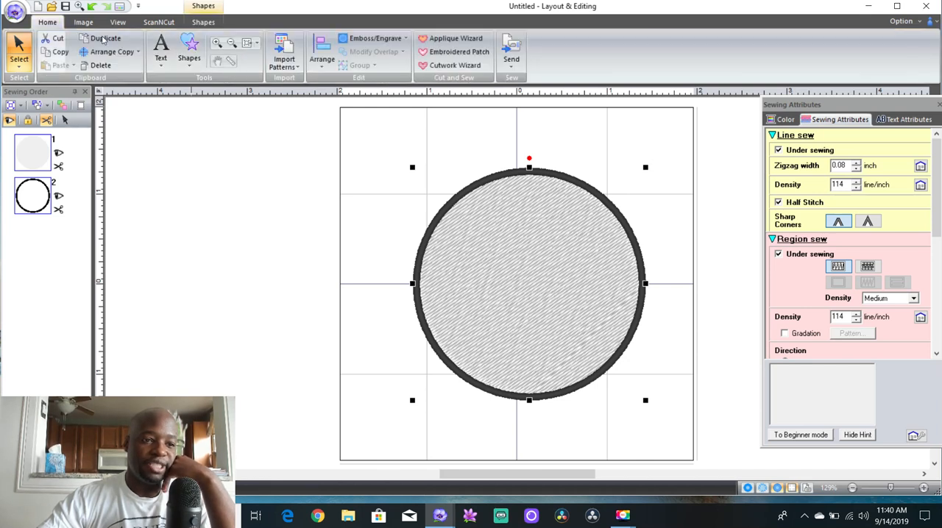
{"action": "left_click", "coordinate": [162, 48]}
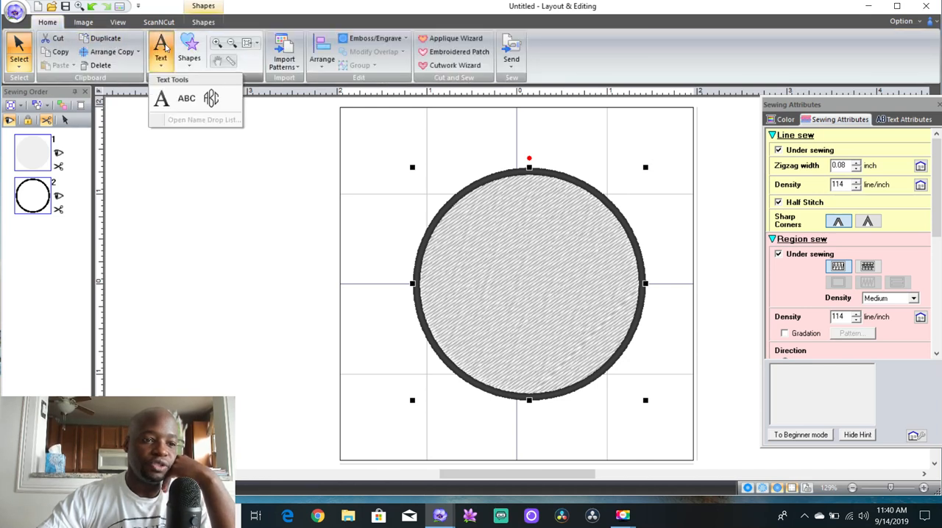
{"action": "left_click", "coordinate": [162, 100]}
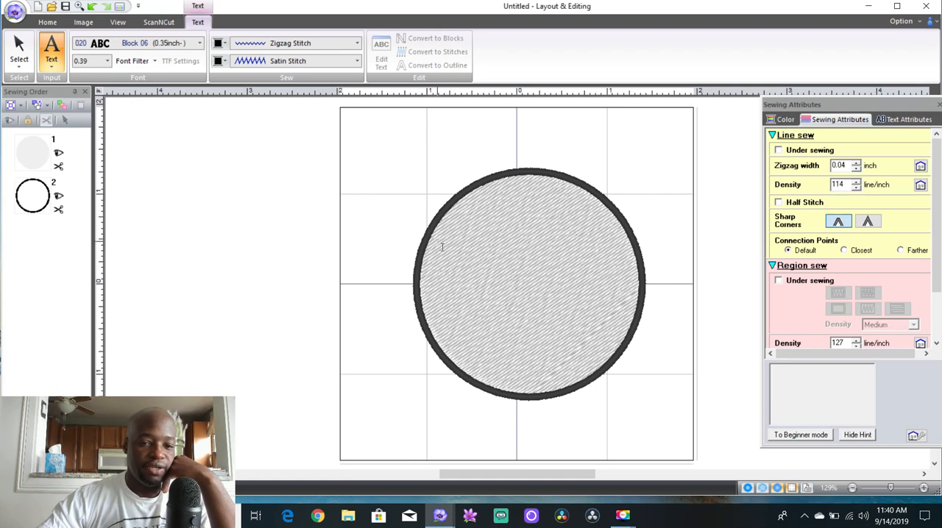
{"action": "left_click", "coordinate": [444, 285]}
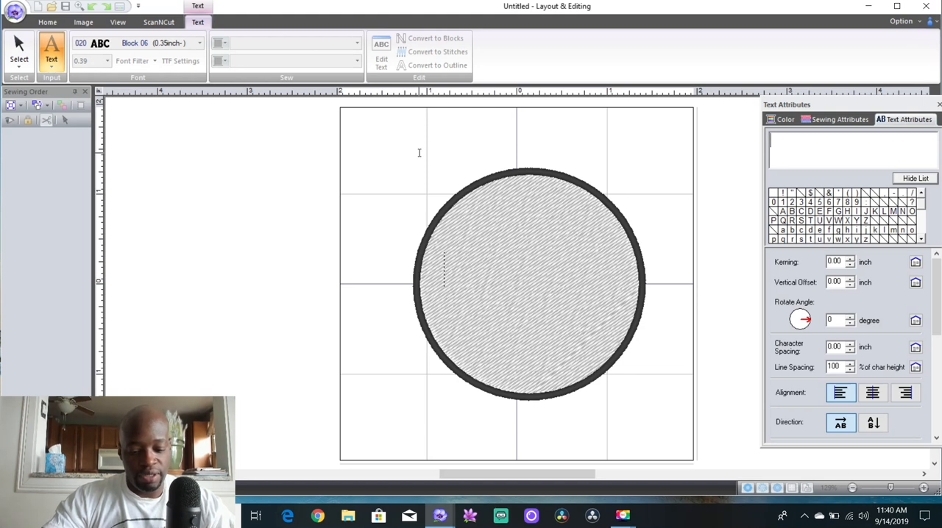
{"action": "type", "text": "MY"}
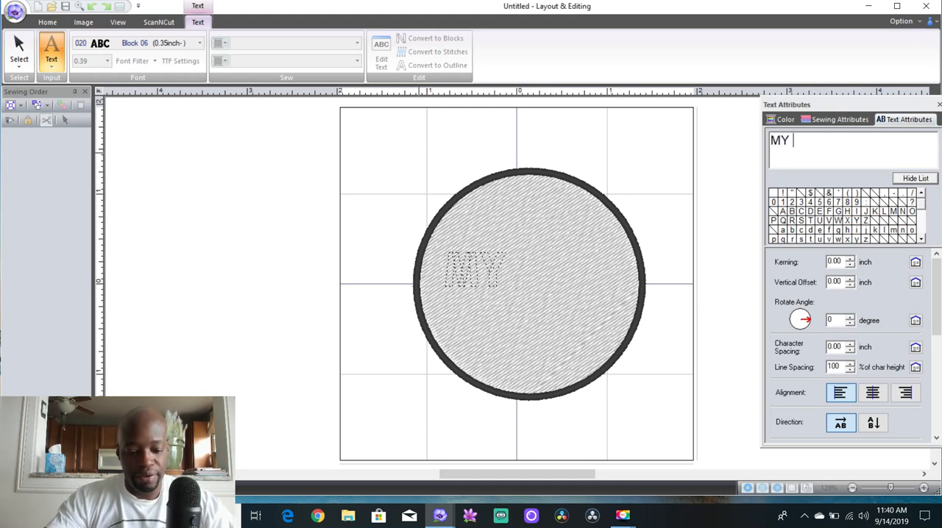
{"action": "type", "text": " CREW"}
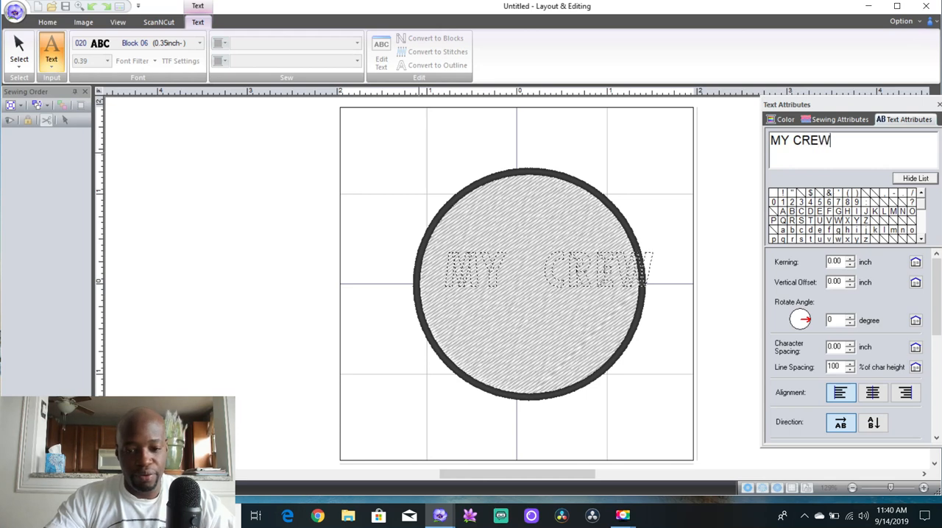
{"action": "key", "text": "Return"}
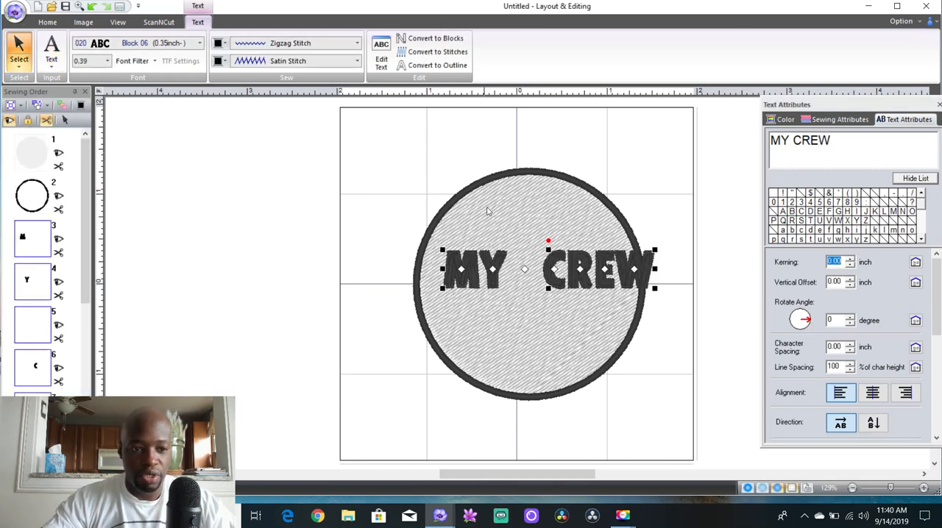
Set the outline of the "MY CREW" text to Not Sewn (Line)
{"action": "left_click", "coordinate": [357, 46]}
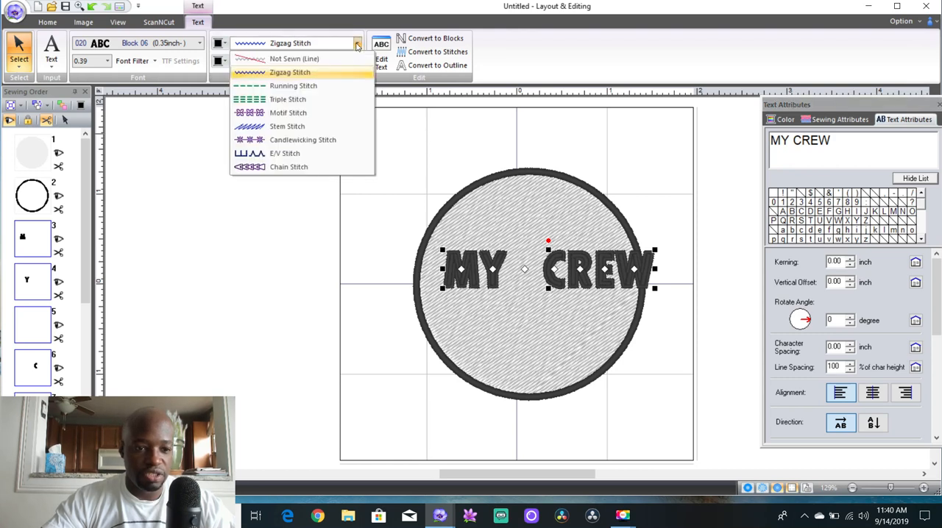
{"action": "left_click", "coordinate": [340, 60]}
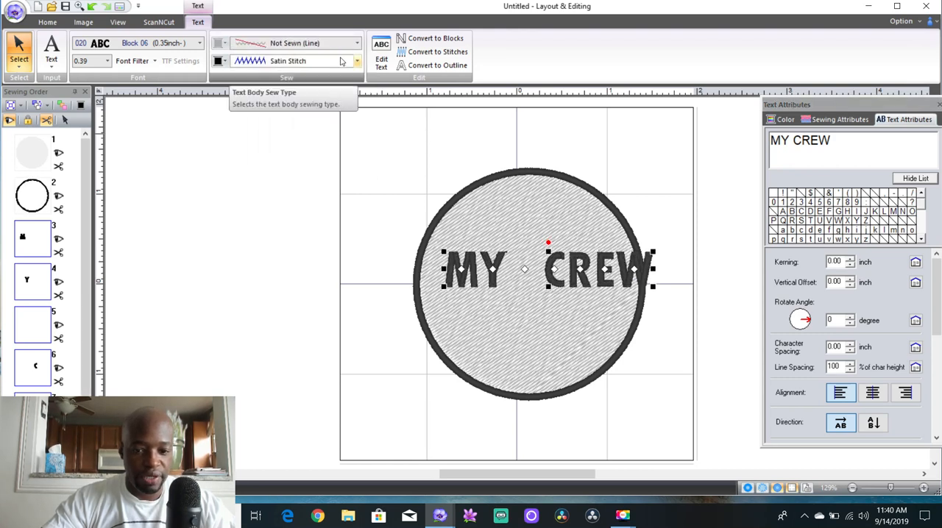
Move the "MY CREW" text left and slightly down so it fits between the circle's left and right edges
{"action": "mouse_move", "coordinate": [620, 265]}
{"action": "left_mouse_down"}
{"action": "mouse_move", "coordinate": [602, 268]}
{"action": "mouse_move", "coordinate": [630, 254]}
{"action": "mouse_move", "coordinate": [619, 258]}
{"action": "left_mouse_up"}
{"action": "left_click_drag", "start_coordinate": [574, 284], "coordinate": [574, 284]}
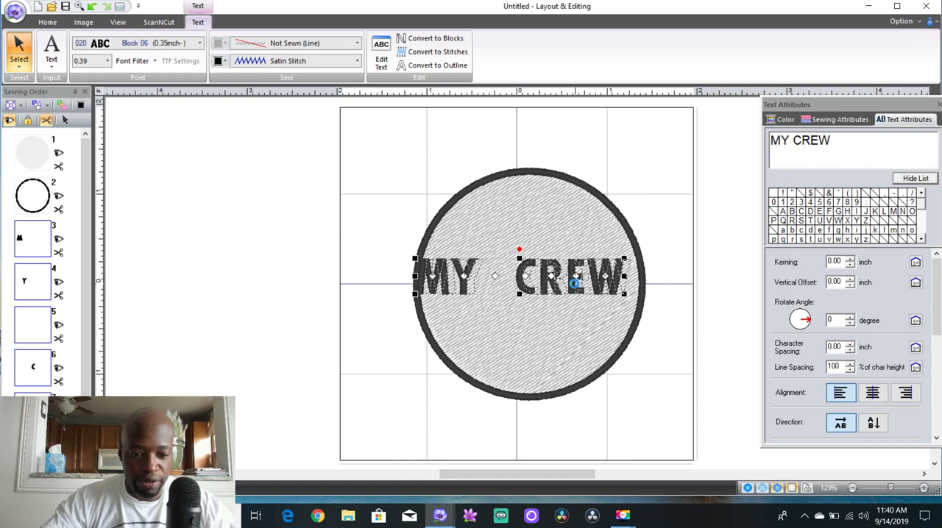
{"action": "mouse_move", "coordinate": [422, 295]}
{"action": "left_mouse_down"}
{"action": "mouse_move", "coordinate": [498, 282]}
{"action": "mouse_move", "coordinate": [424, 295]}
{"action": "left_mouse_up"}
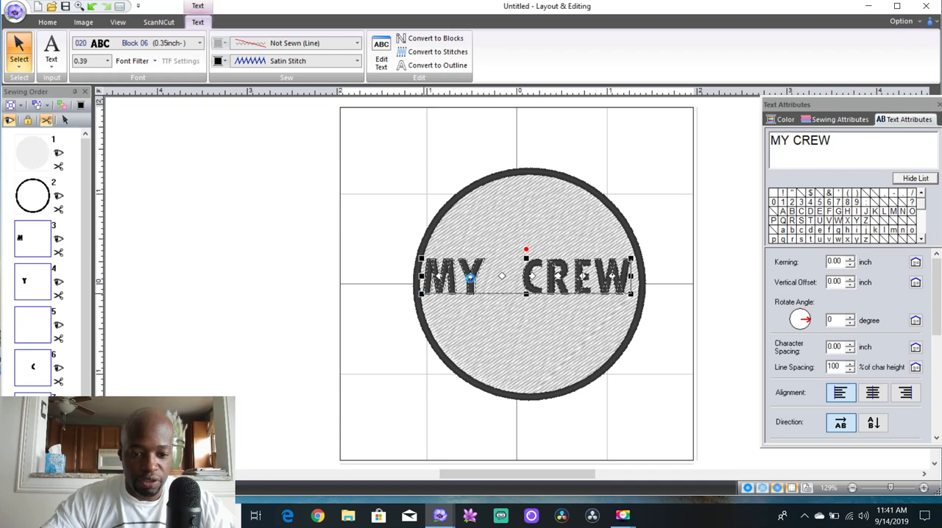
Shrink the "MY CREW" text to about 2 inches wide and place it just above the circle's centre
{"action": "left_click", "coordinate": [633, 297]}
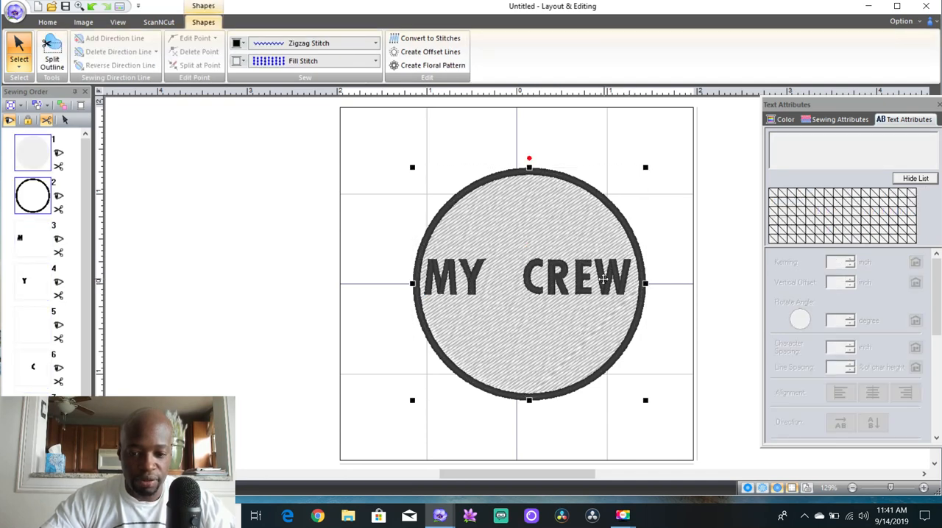
{"action": "left_click", "coordinate": [677, 176]}
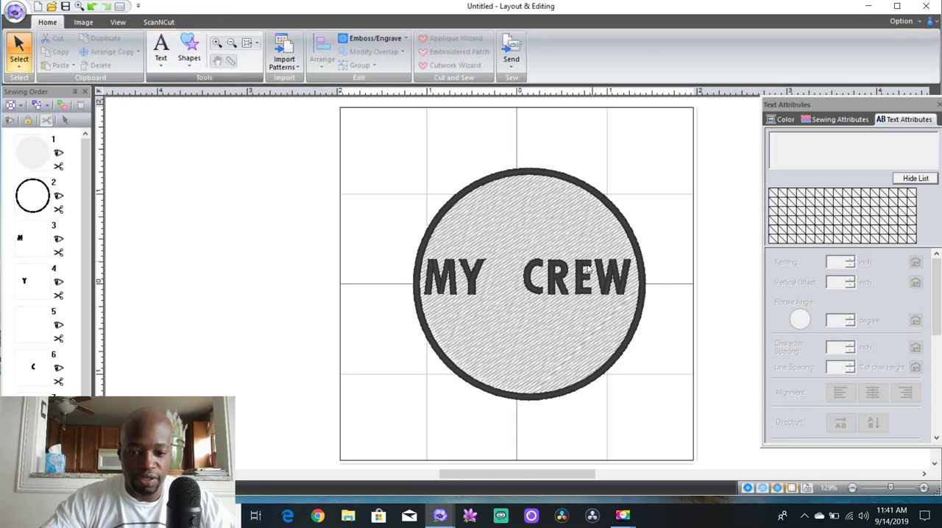
{"action": "left_click", "coordinate": [560, 276]}
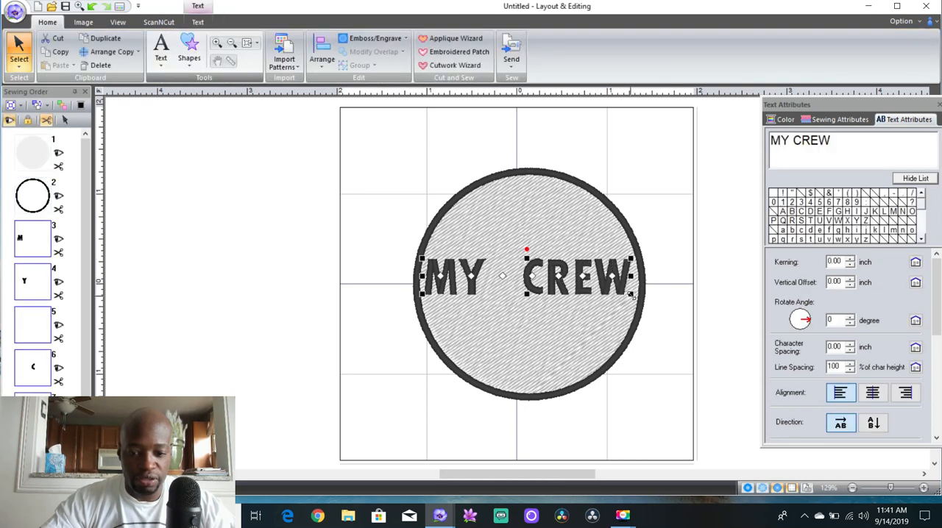
{"action": "left_click_drag", "start_coordinate": [631, 294], "coordinate": [589, 276]}
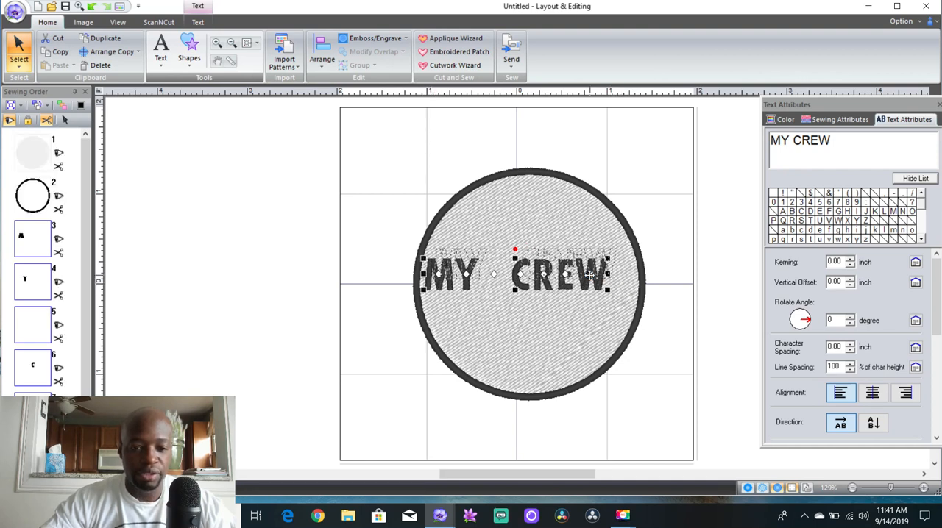
Add the text line "Dubb nation" in the circle just below "MY CREW", with an orange-red body colour
{"action": "left_click", "coordinate": [166, 59]}
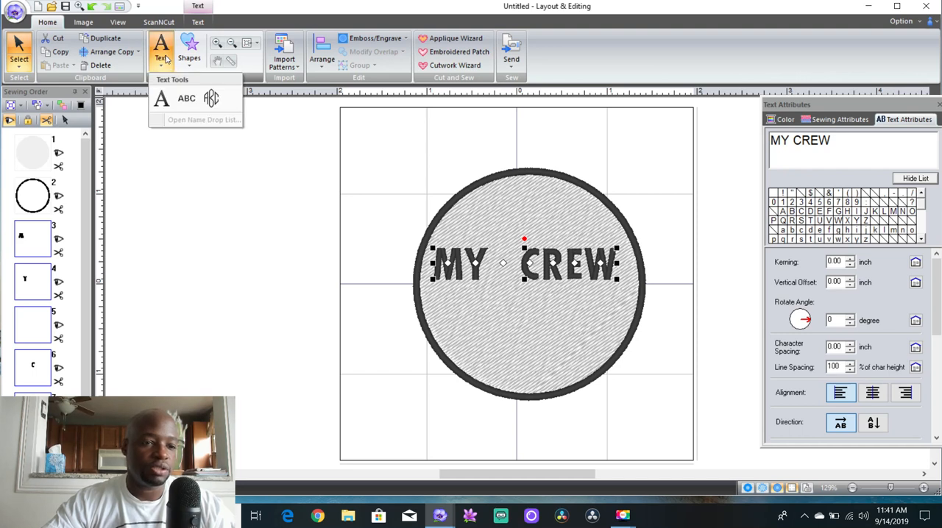
{"action": "left_click", "coordinate": [160, 98]}
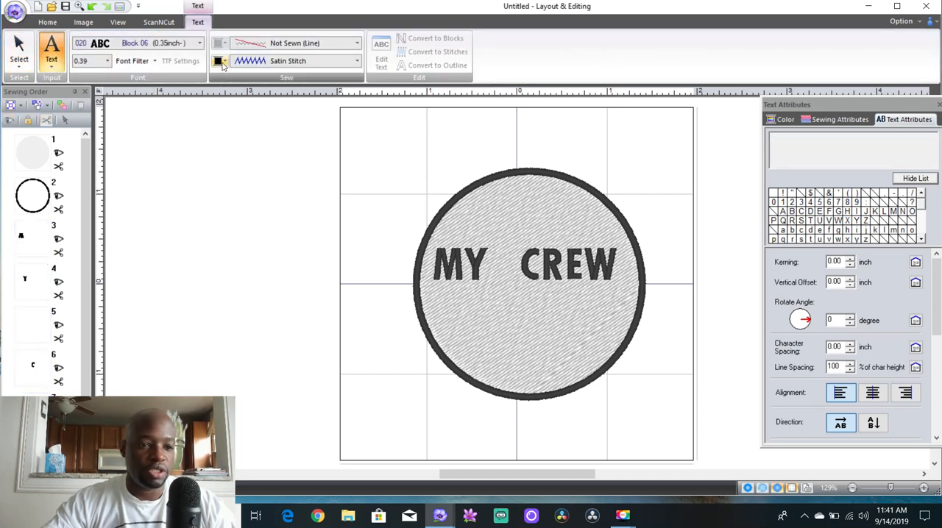
{"action": "left_click", "coordinate": [223, 62]}
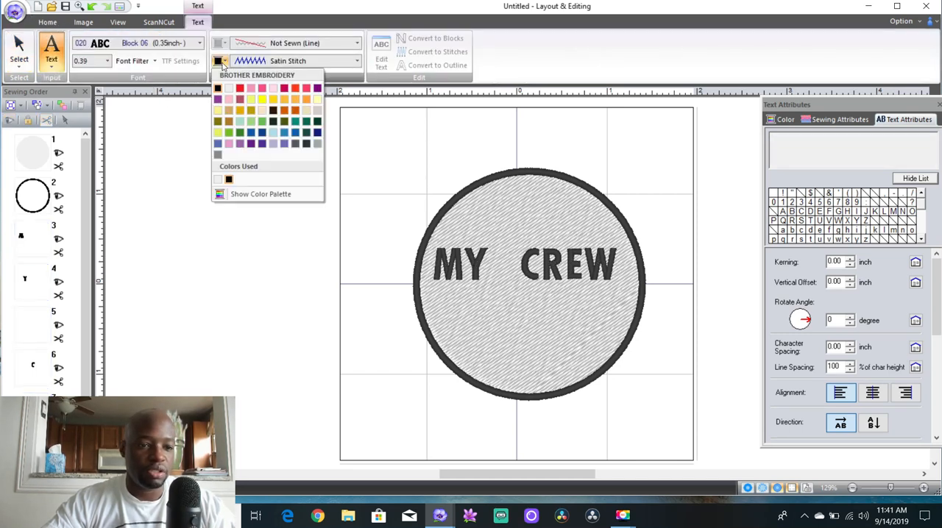
{"action": "left_click", "coordinate": [295, 90]}
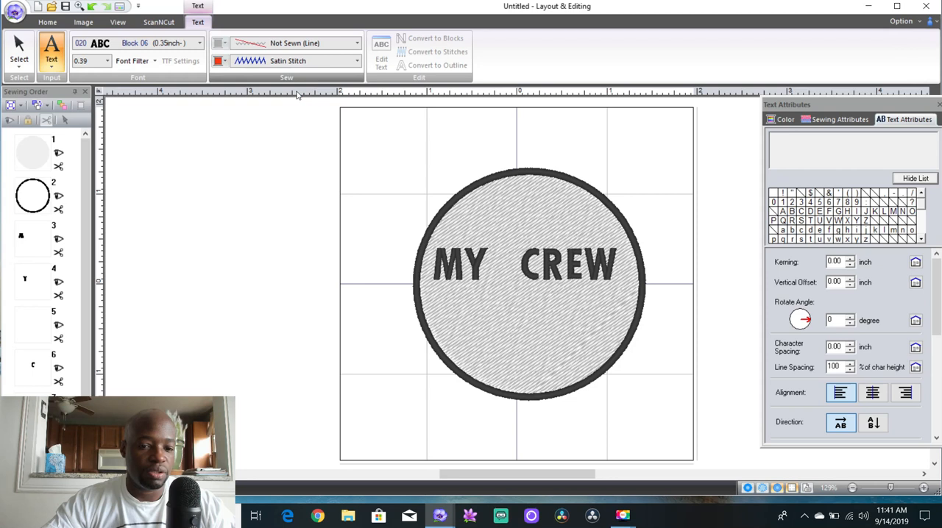
{"action": "left_click", "coordinate": [454, 329]}
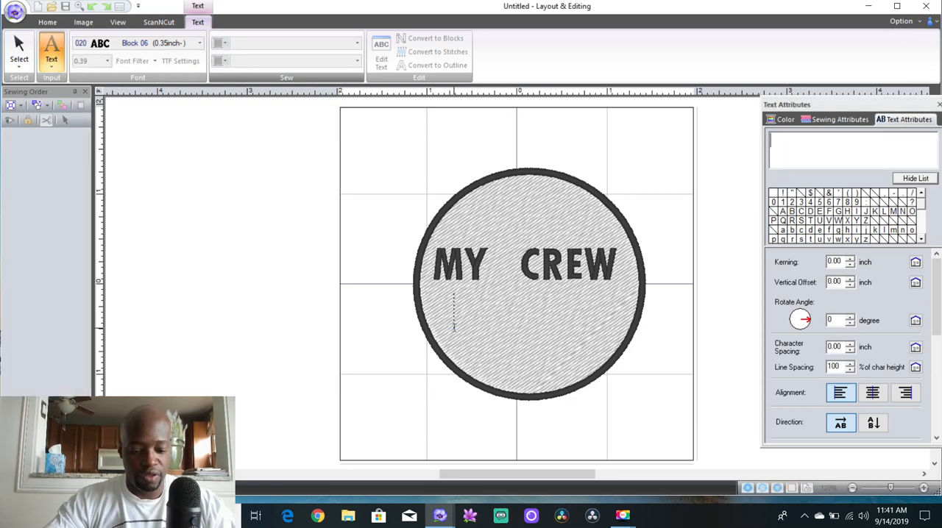
{"action": "type", "text": "Yo"}
{"action": "key", "text": "BackSpace"}
{"action": "key", "text": "BackSpace"}
{"action": "type", "text": "Du"}
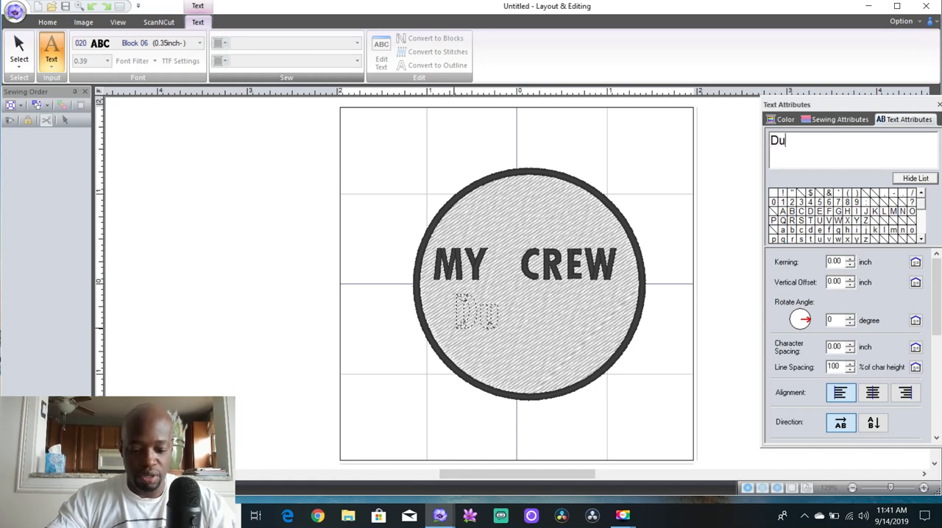
{"action": "type", "text": "bb n"}
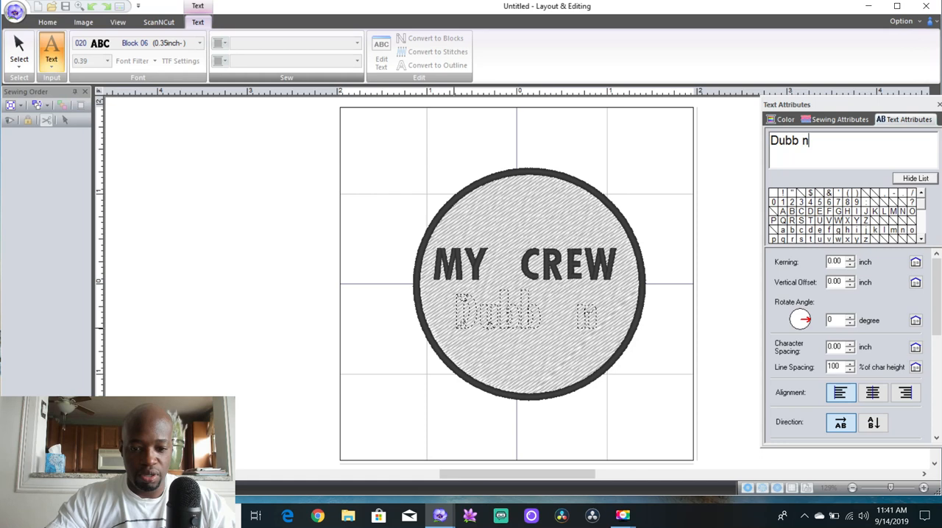
{"action": "type", "text": "a"}
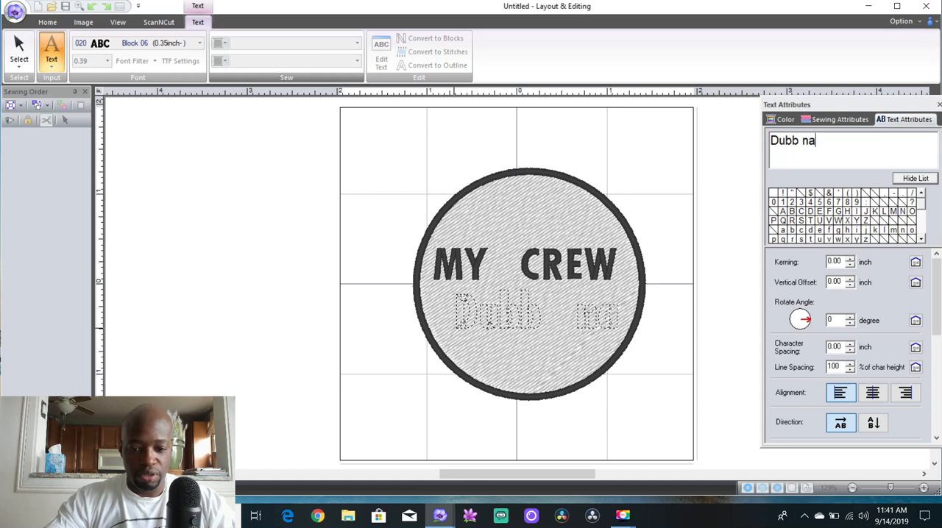
{"action": "type", "text": "tion"}
{"action": "key", "text": "Return"}
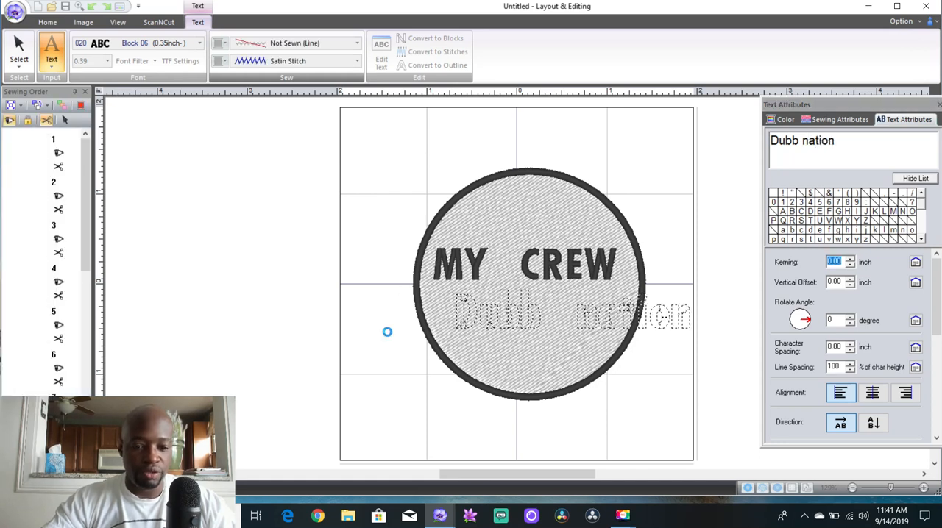
{"action": "key", "text": "Escape"}
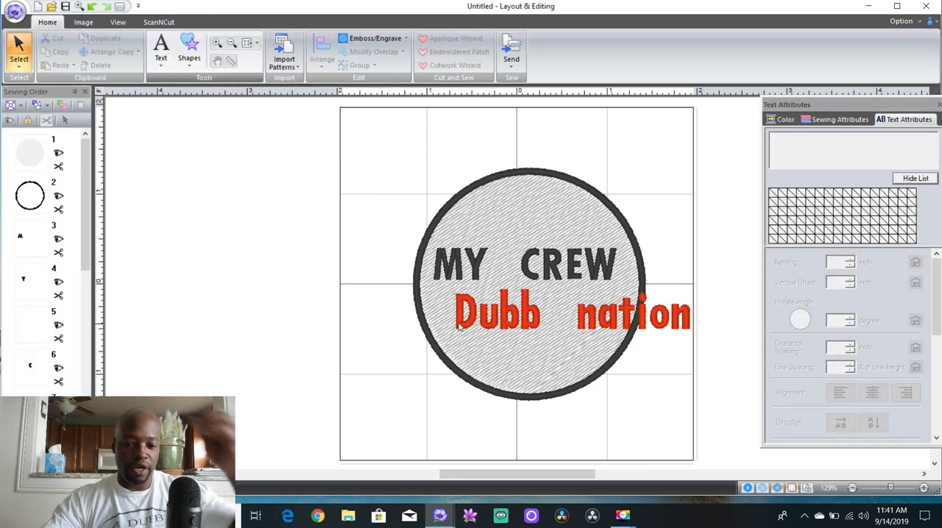
Move the "Dubb nation" text up and left so it starts just inside the circle's left edge
{"action": "left_click", "coordinate": [527, 319]}
{"action": "left_click_drag", "start_coordinate": [527, 316], "coordinate": [498, 312]}
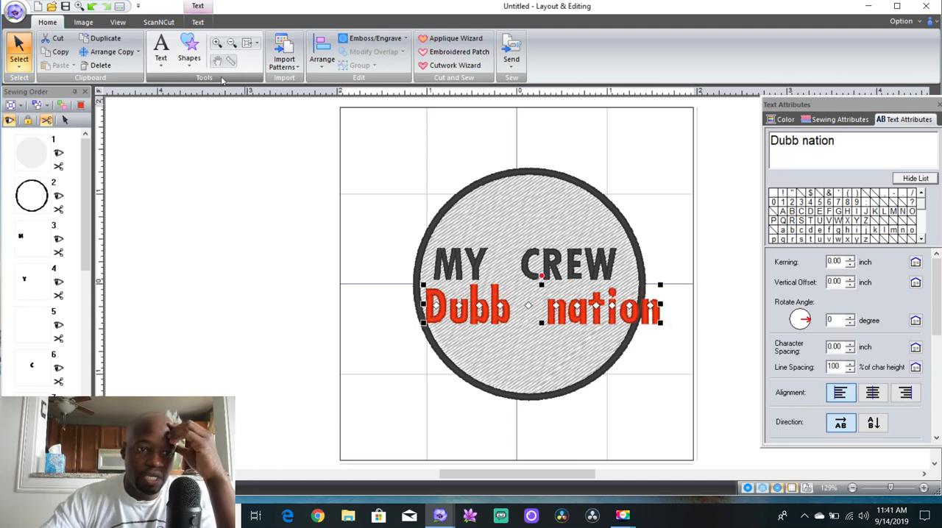
{"action": "left_click", "coordinate": [161, 62]}
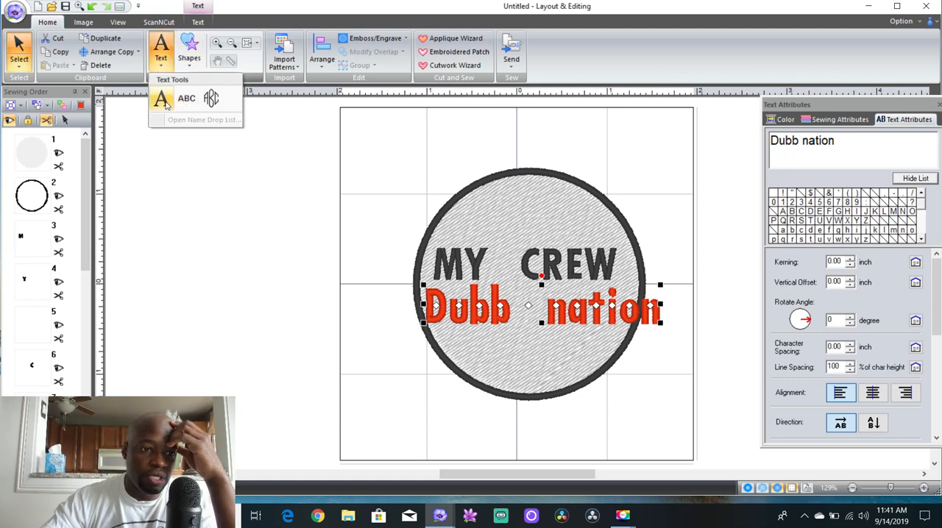
{"action": "left_click", "coordinate": [162, 102]}
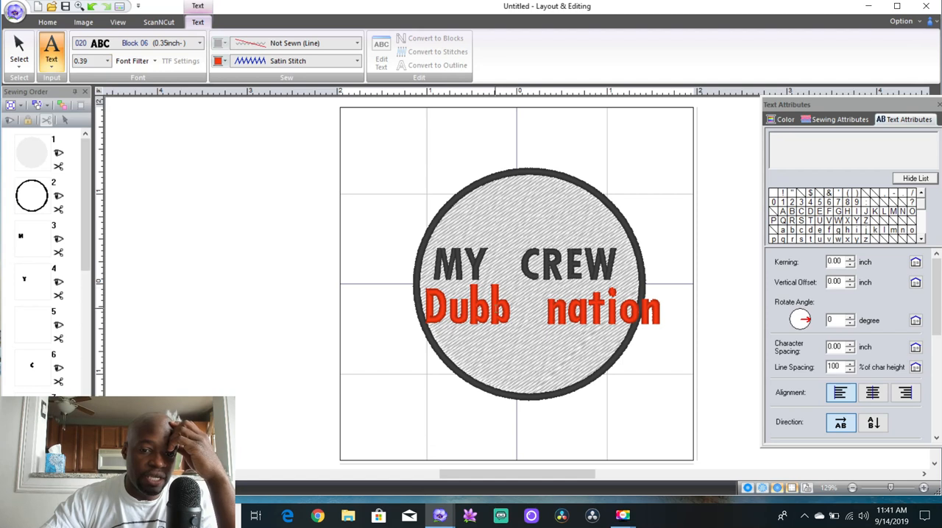
{"action": "left_click", "coordinate": [20, 45]}
{"action": "left_click", "coordinate": [482, 312]}
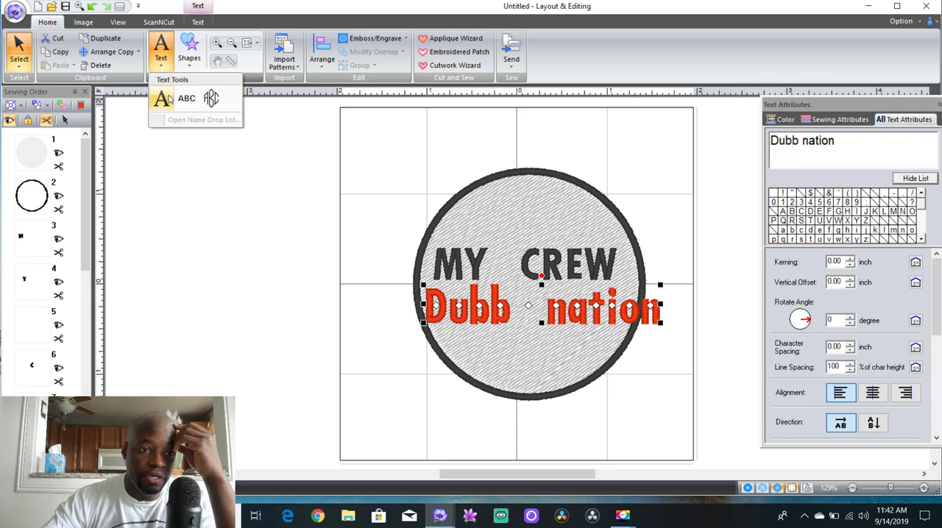
{"action": "left_click", "coordinate": [169, 99]}
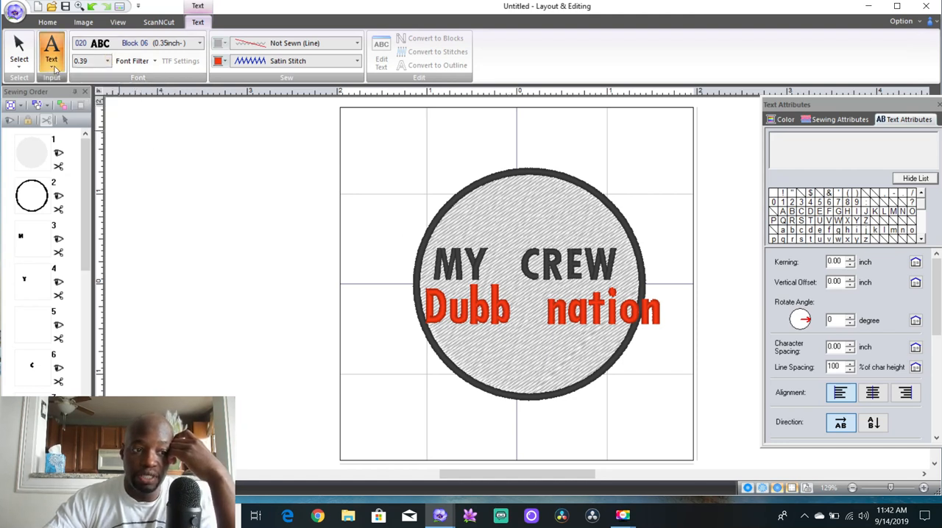
{"action": "left_click", "coordinate": [19, 50]}
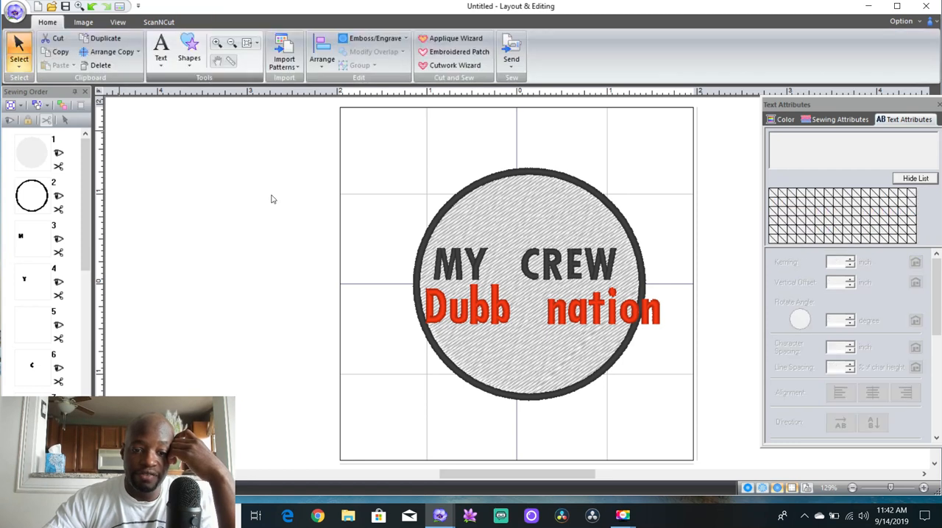
Shrink the "Dubb nation" text to about 1.8 inches wide and centre it beneath "MY CREW" inside the circle
{"action": "left_click", "coordinate": [498, 313]}
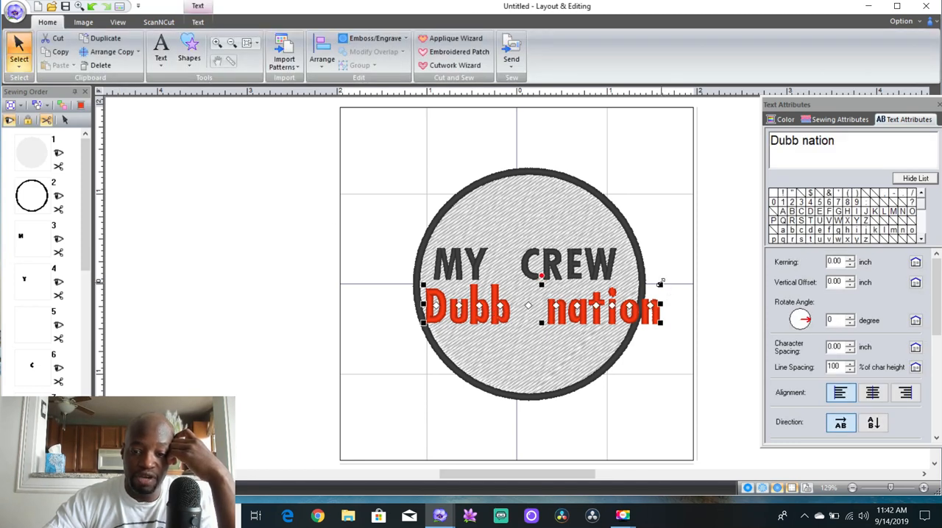
{"action": "left_click_drag", "start_coordinate": [660, 285], "coordinate": [589, 308]}
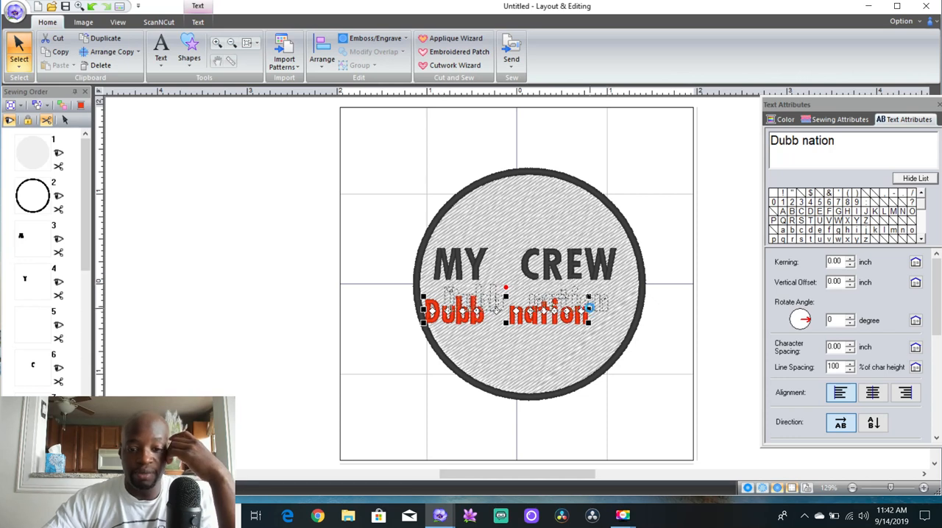
{"action": "left_click", "coordinate": [668, 310]}
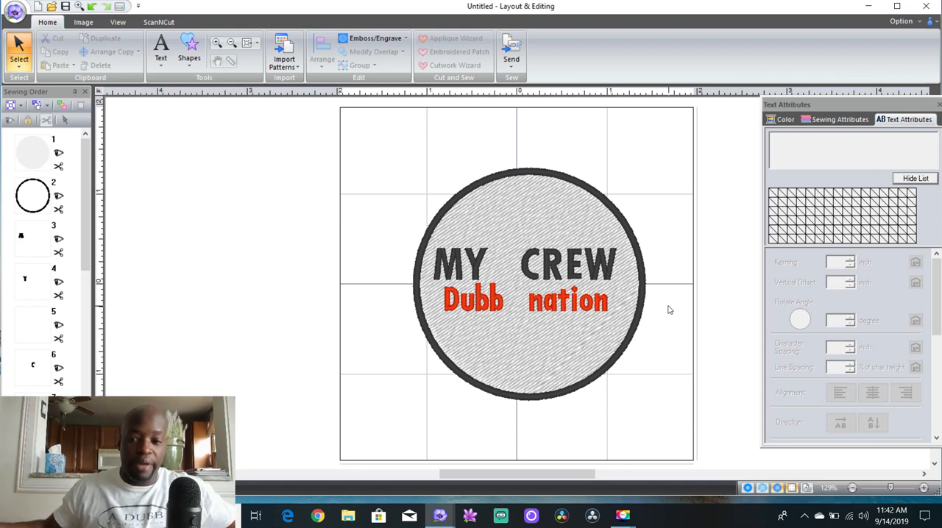
Open the sewing attributes of the circle's fill and examine its under sewing on/off, pattern and density options
{"action": "left_click", "coordinate": [826, 125]}
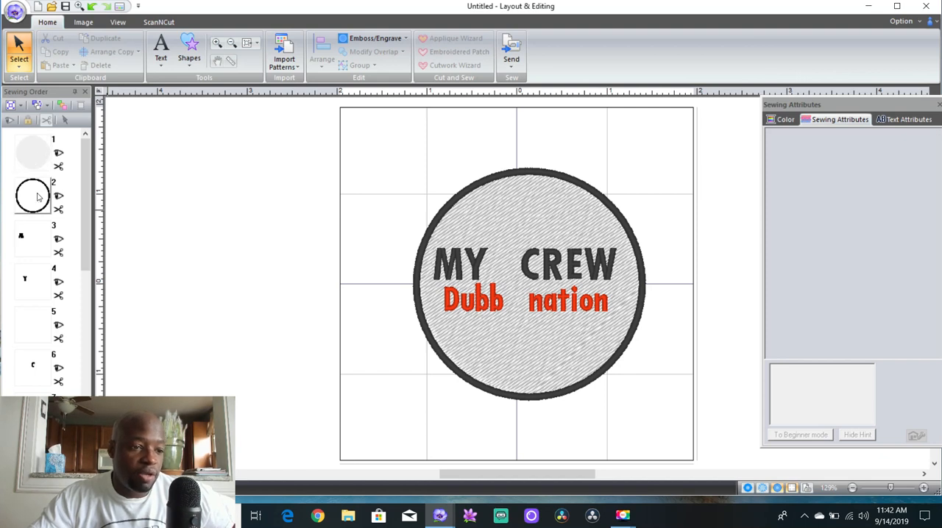
{"action": "left_click", "coordinate": [36, 169]}
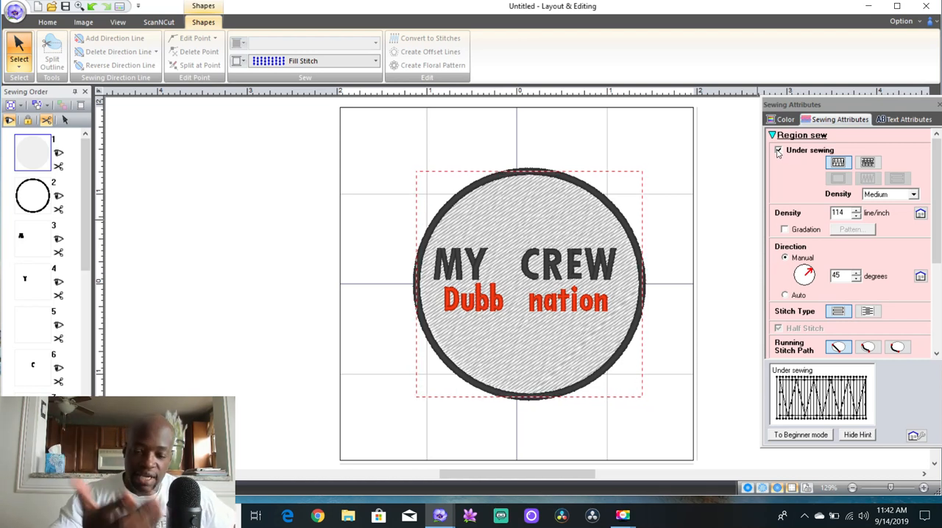
{"action": "left_click", "coordinate": [778, 151]}
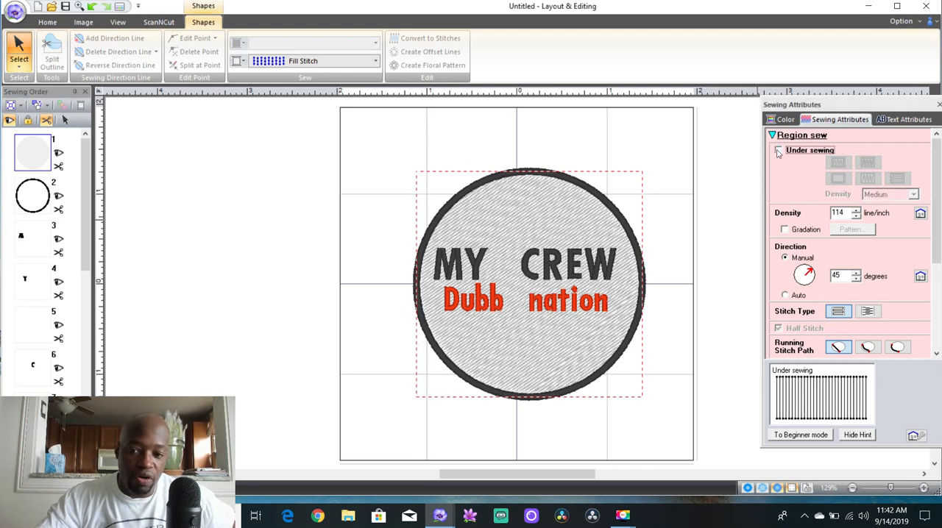
{"action": "left_click", "coordinate": [777, 150]}
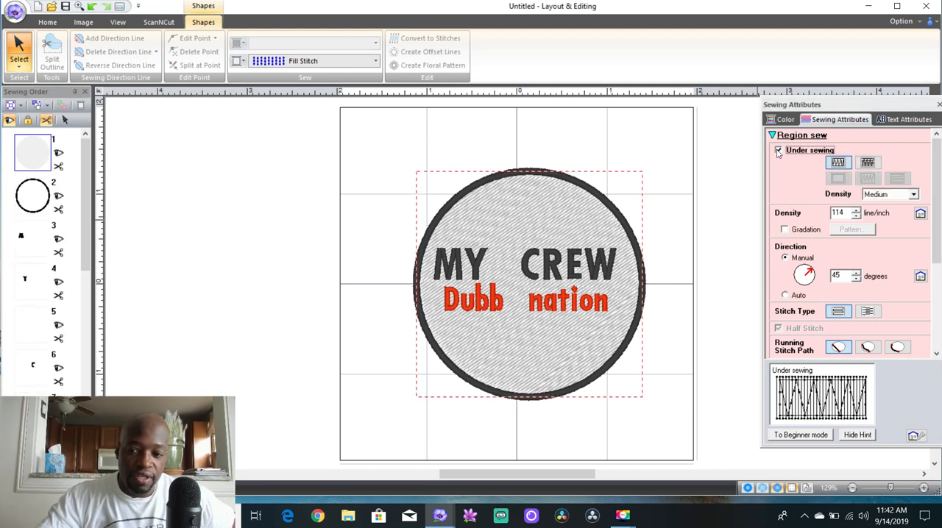
{"action": "left_click", "coordinate": [870, 163]}
{"action": "left_click", "coordinate": [839, 165]}
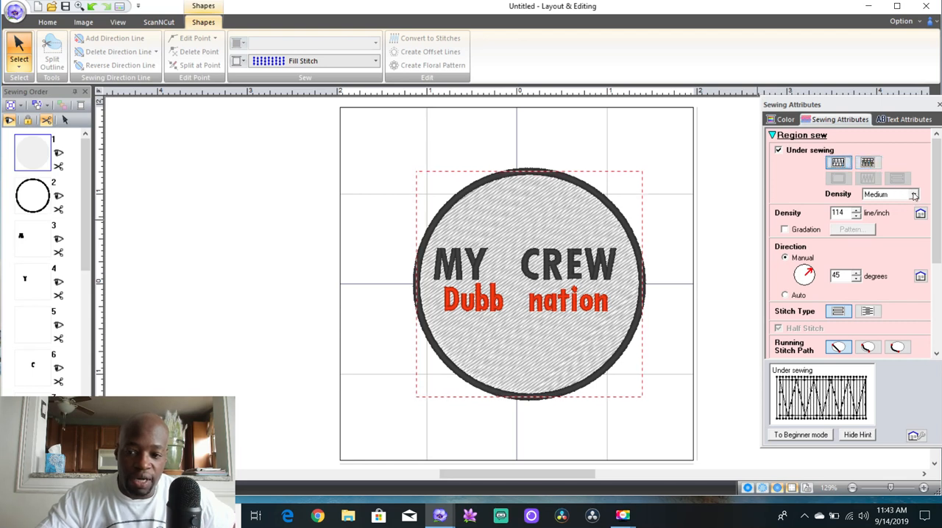
{"action": "left_click", "coordinate": [913, 195]}
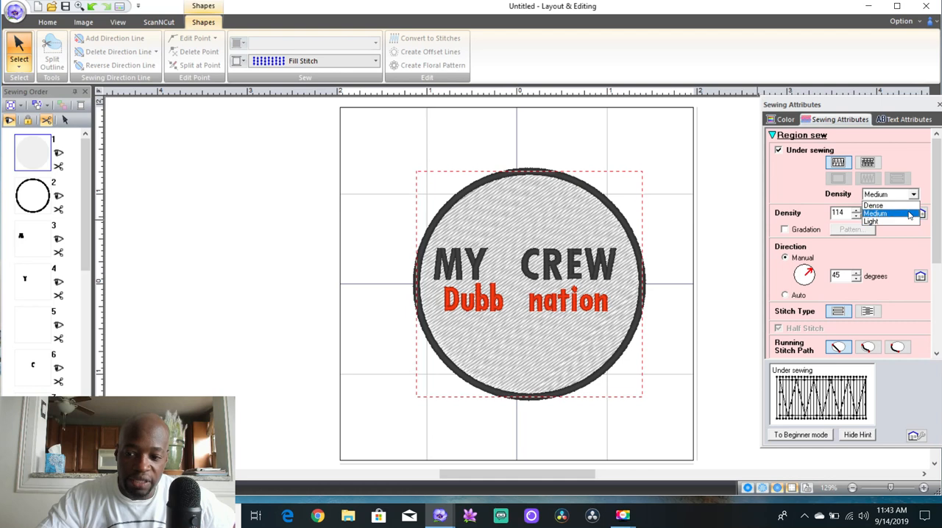
{"action": "left_click", "coordinate": [810, 185]}
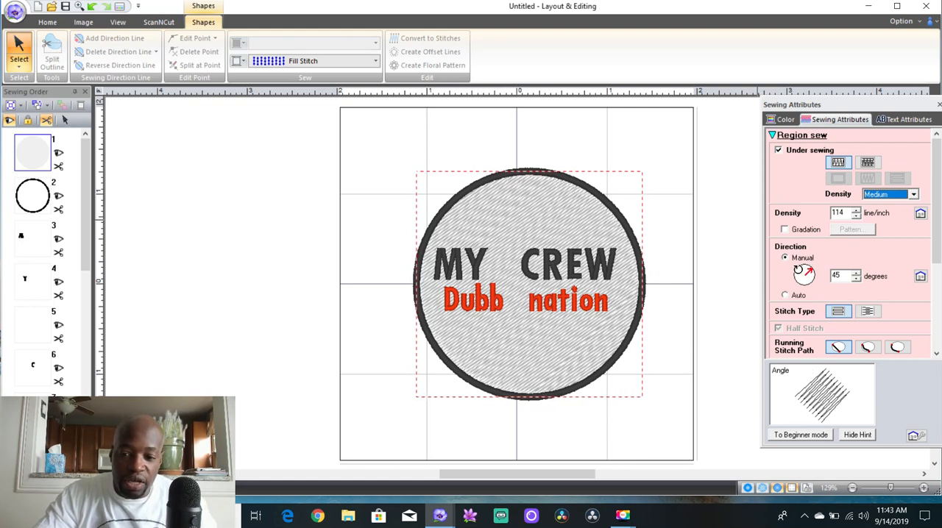
Set the circle fill's manual stitch direction to 241 degrees after trying 138 and 274 degrees
{"action": "left_click", "coordinate": [798, 270]}
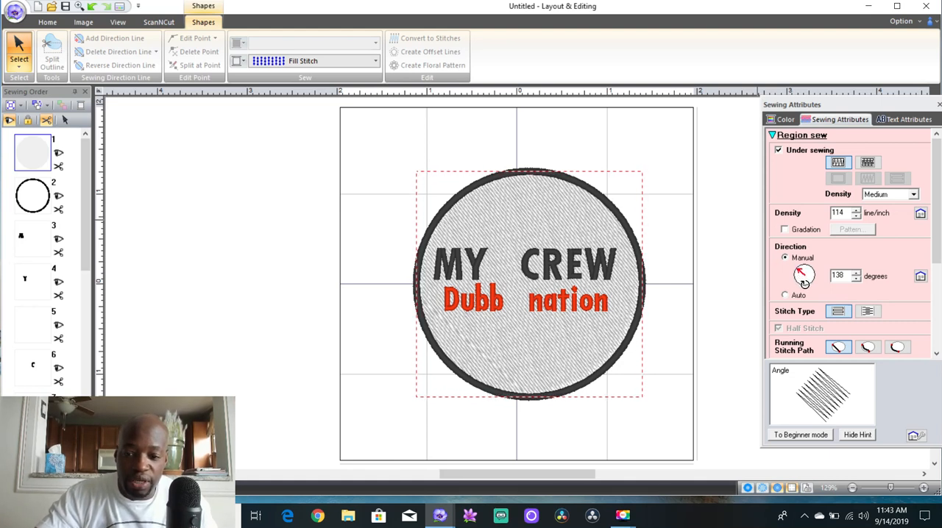
{"action": "left_click", "coordinate": [805, 284]}
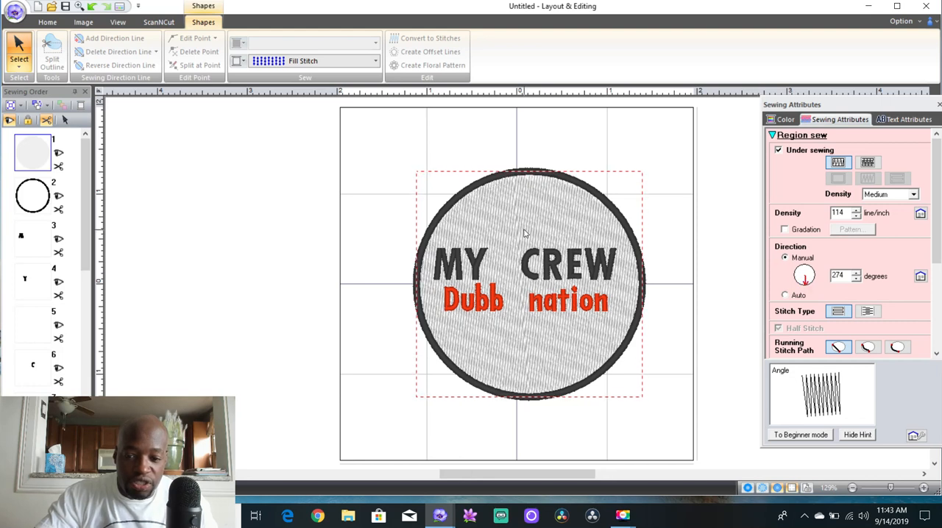
{"action": "left_click", "coordinate": [801, 279]}
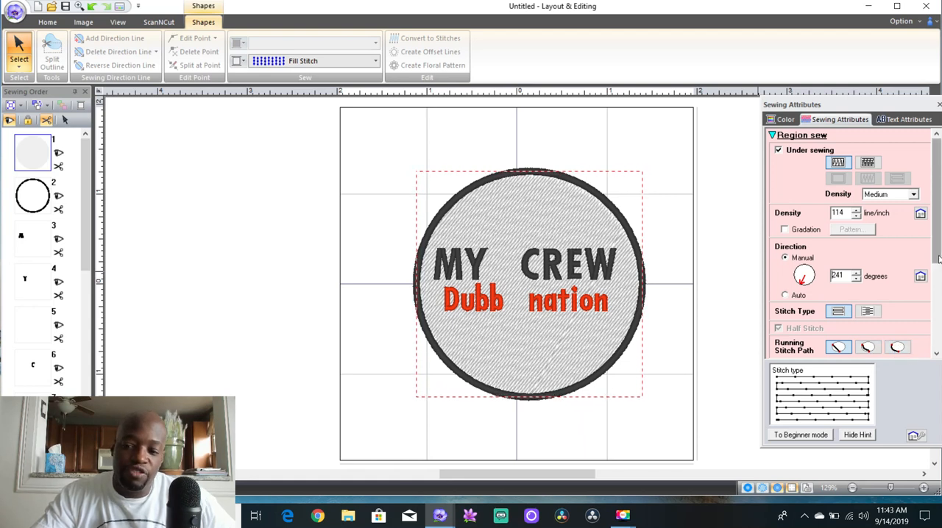
Examine the circle fill's stitch type, running stitch path, step pitch, frequency, pull compensation and feathered edge options, and deselect the fill
{"action": "left_click_drag", "start_coordinate": [939, 257], "coordinate": [938, 340]}
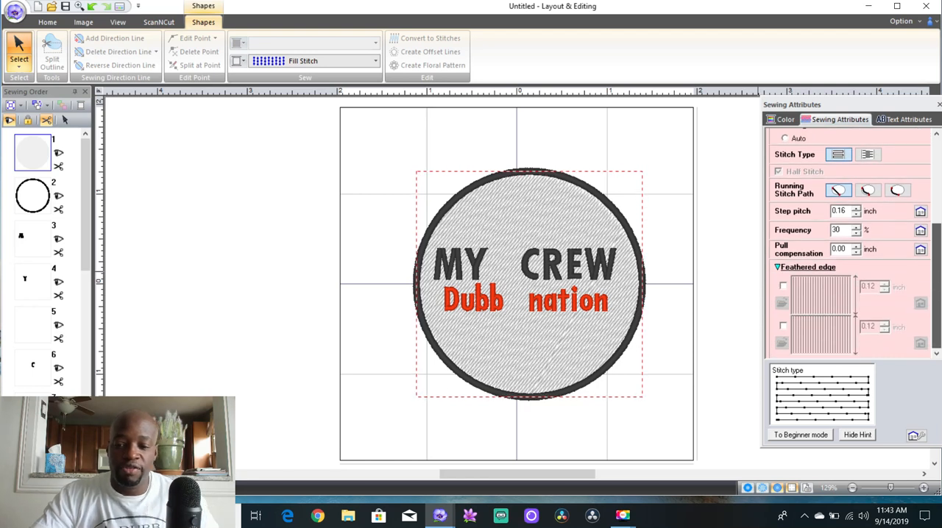
{"action": "scroll", "coordinate": [904, 314], "scroll_direction": "up", "scroll_amount": 2}
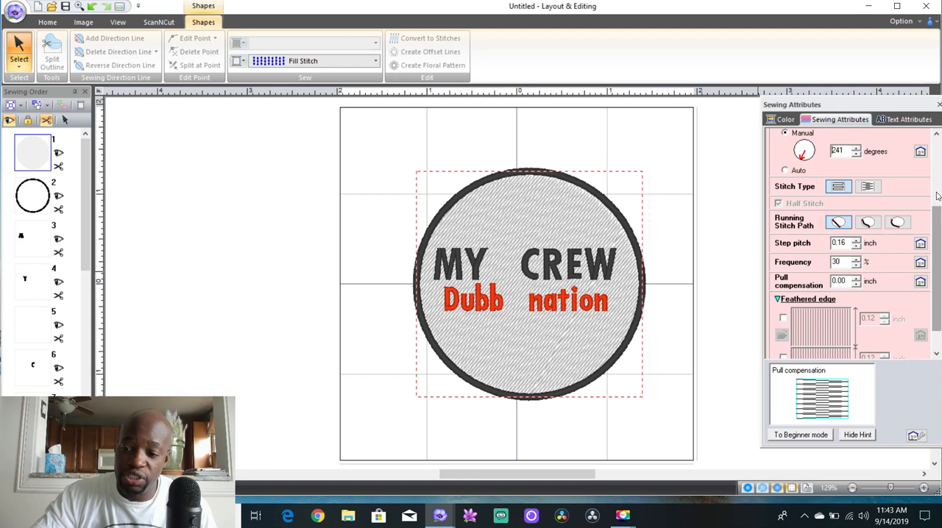
{"action": "right_click", "coordinate": [935, 162]}
{"action": "left_click", "coordinate": [935, 174]}
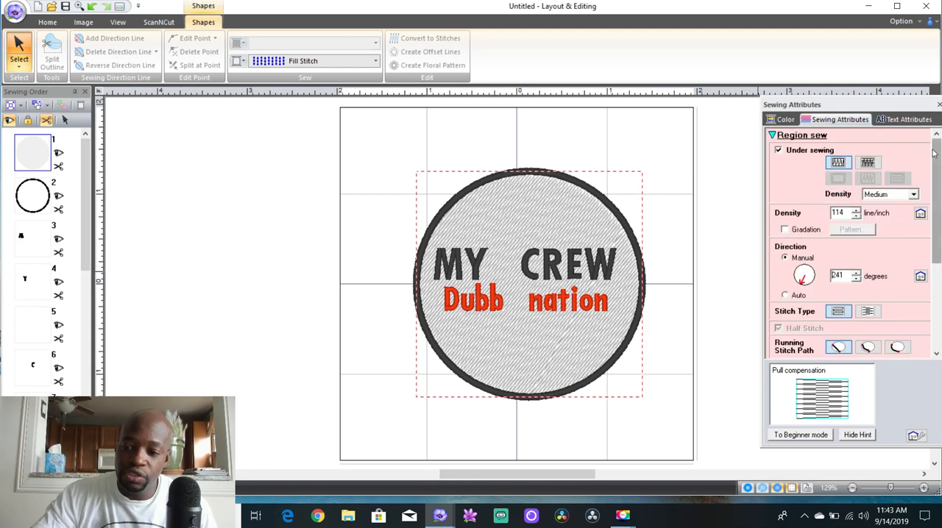
{"action": "left_click", "coordinate": [596, 136]}
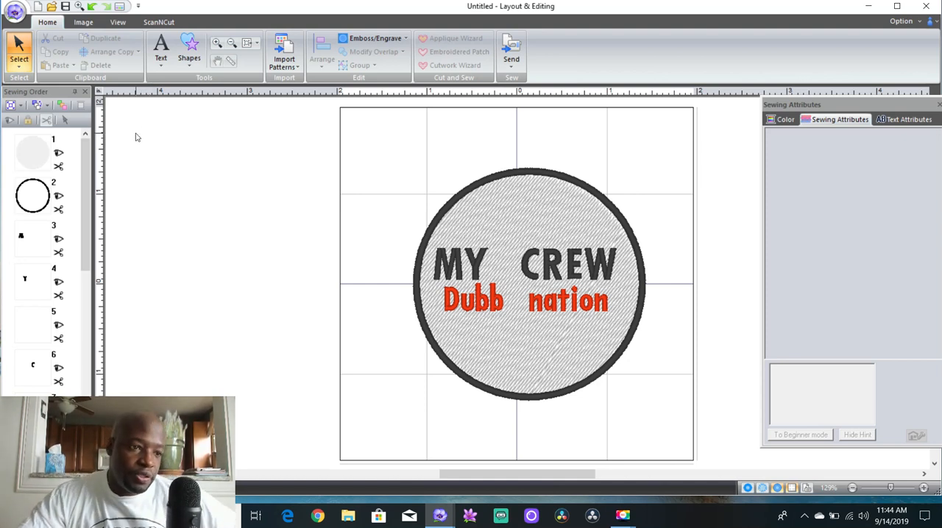
Switch to the Select Point tool with the circle selected to display its edit points, and clear the selection
{"action": "left_click", "coordinate": [20, 70]}
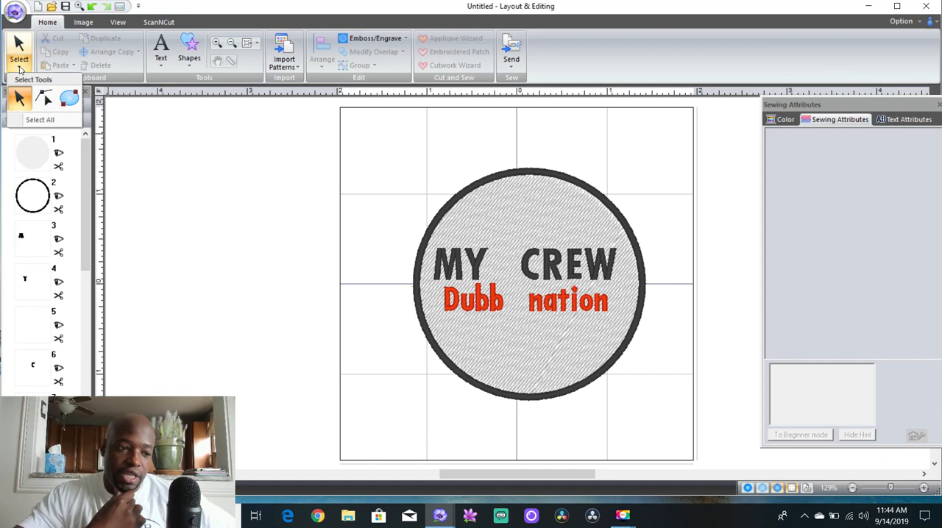
{"action": "left_click", "coordinate": [40, 165]}
{"action": "left_click", "coordinate": [40, 165]}
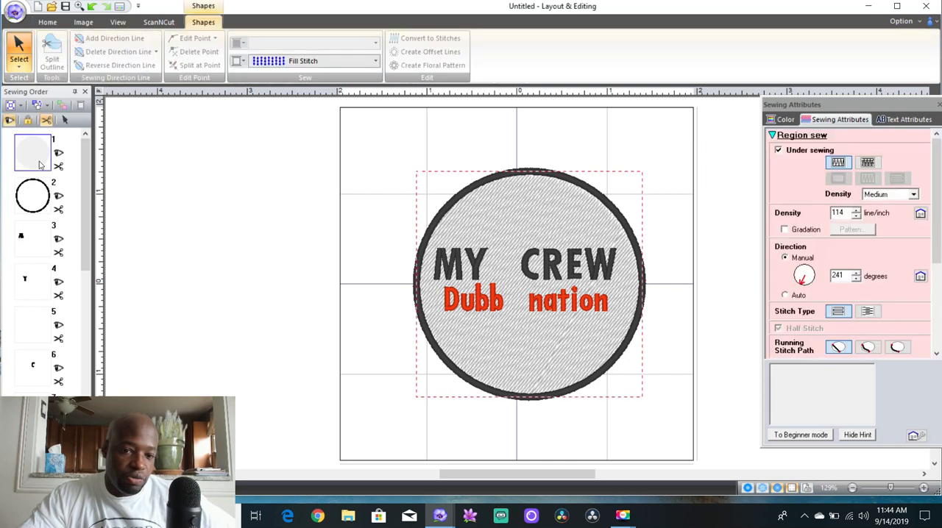
{"action": "left_click", "coordinate": [20, 66]}
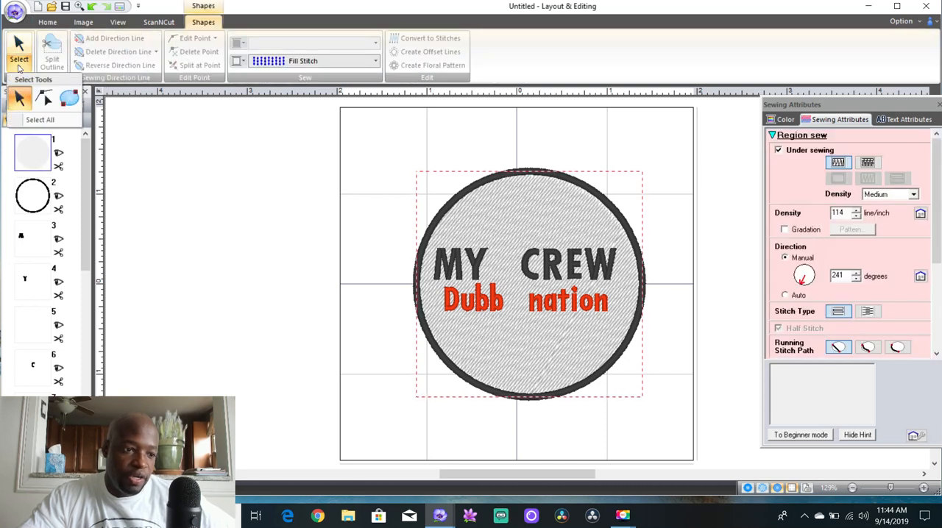
{"action": "left_click", "coordinate": [42, 99]}
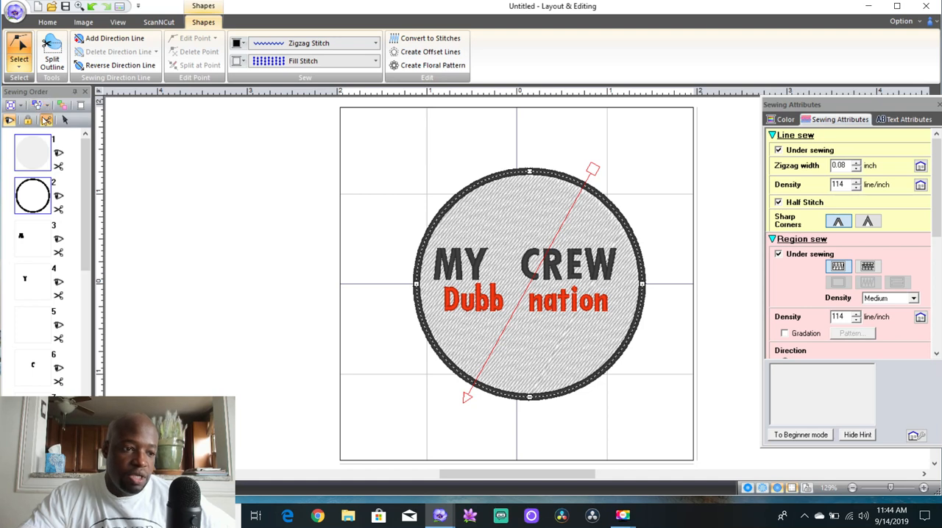
{"action": "left_click", "coordinate": [21, 48]}
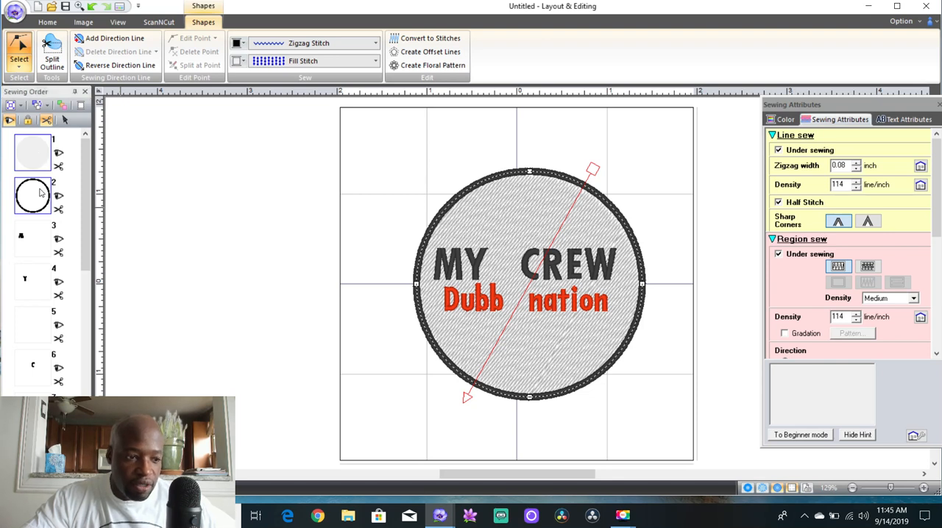
{"action": "left_click", "coordinate": [67, 145]}
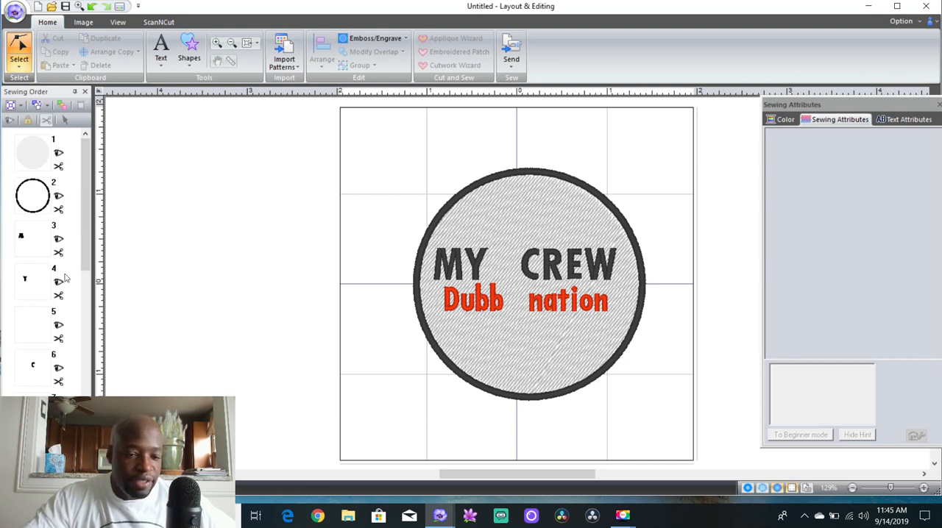
Try the circle's outline ahead of its fill in the sewing order and return it to second place
{"action": "left_click", "coordinate": [45, 190]}
{"action": "left_click_drag", "start_coordinate": [43, 188], "coordinate": [40, 153]}
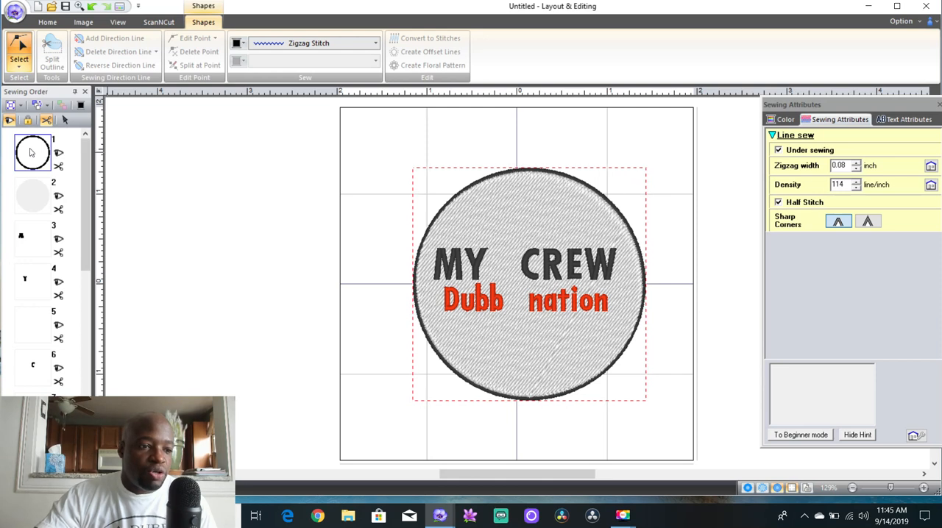
{"action": "left_click_drag", "start_coordinate": [42, 165], "coordinate": [42, 212]}
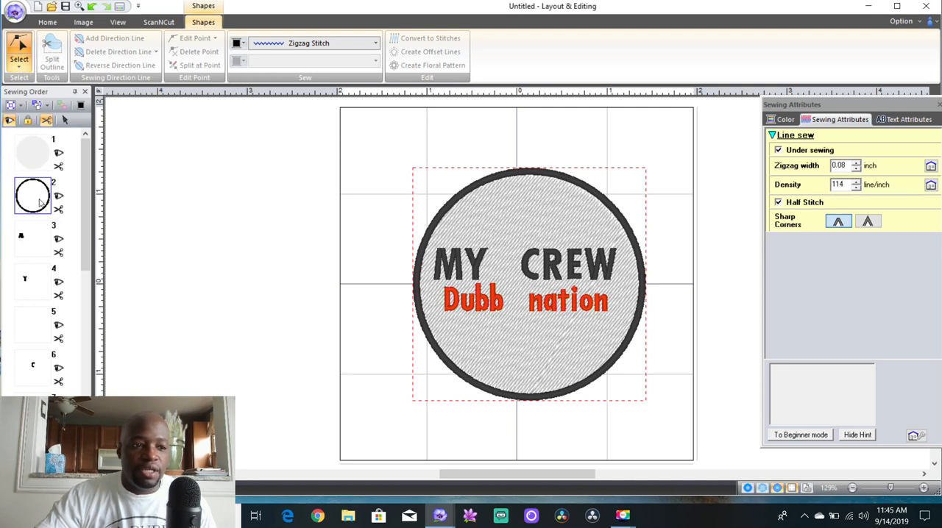
Try reshaping the circle by pulling its left edge point about 0.25 inch inward, and undo the change
{"action": "left_click", "coordinate": [20, 66]}
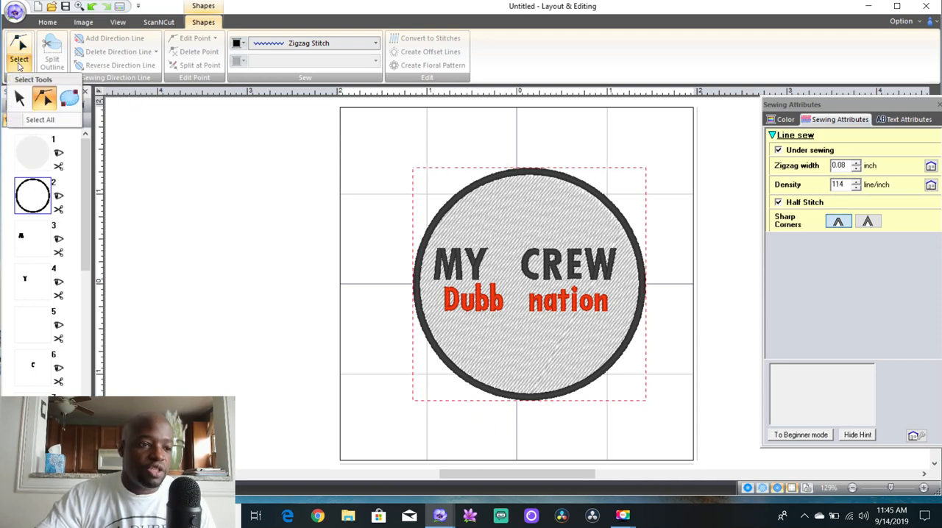
{"action": "left_click", "coordinate": [43, 103]}
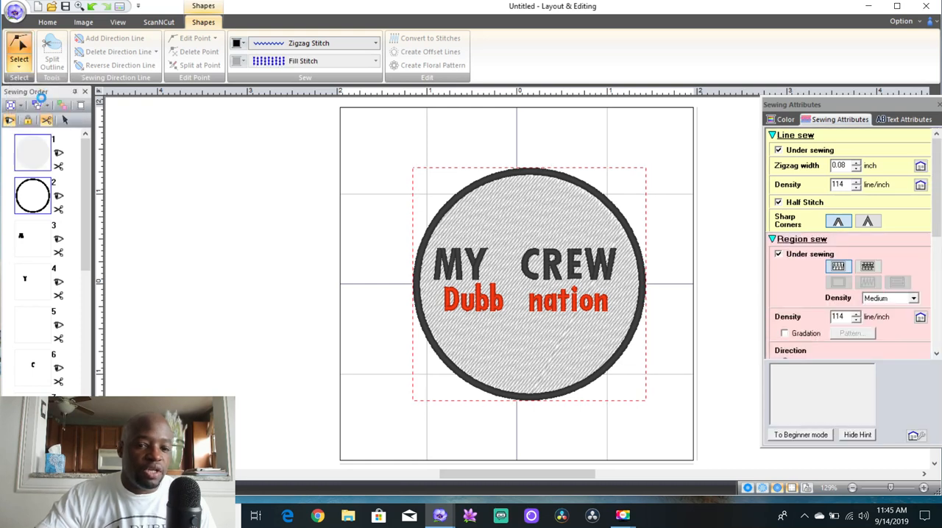
{"action": "left_click", "coordinate": [128, 177]}
{"action": "left_click", "coordinate": [47, 196]}
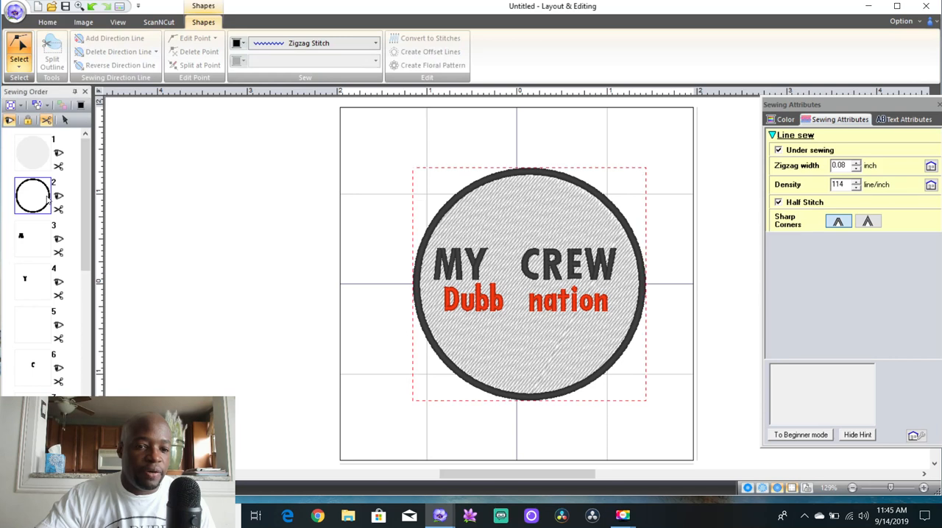
{"action": "left_click", "coordinate": [429, 243]}
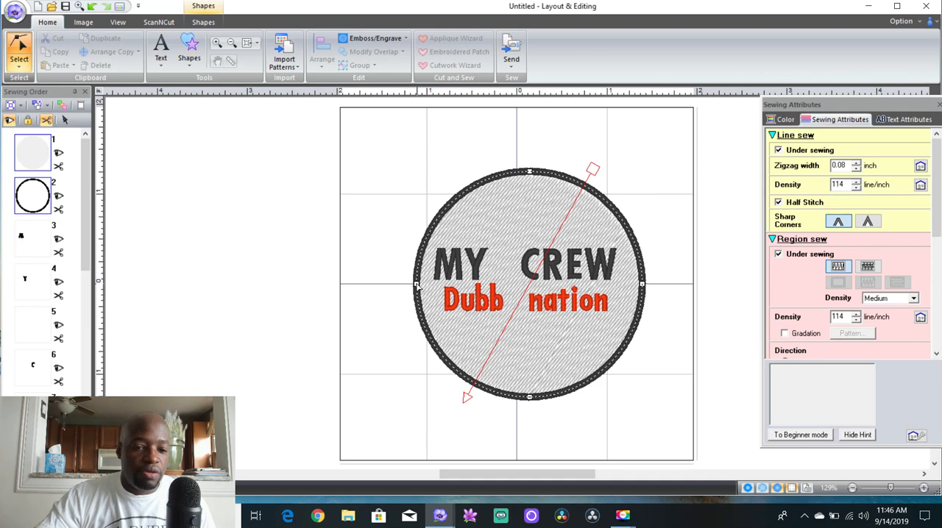
{"action": "left_click", "coordinate": [416, 287]}
{"action": "left_click_drag", "start_coordinate": [416, 288], "coordinate": [439, 287]}
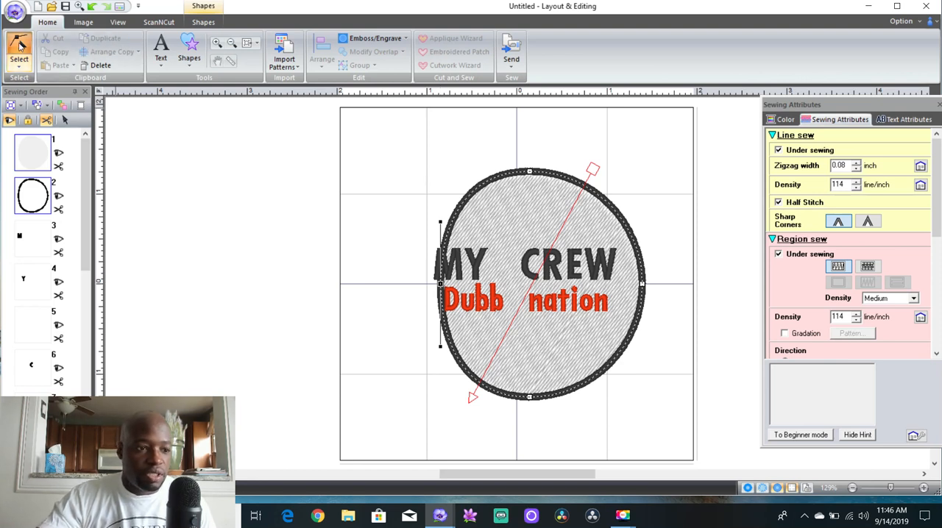
{"action": "left_click", "coordinate": [92, 7]}
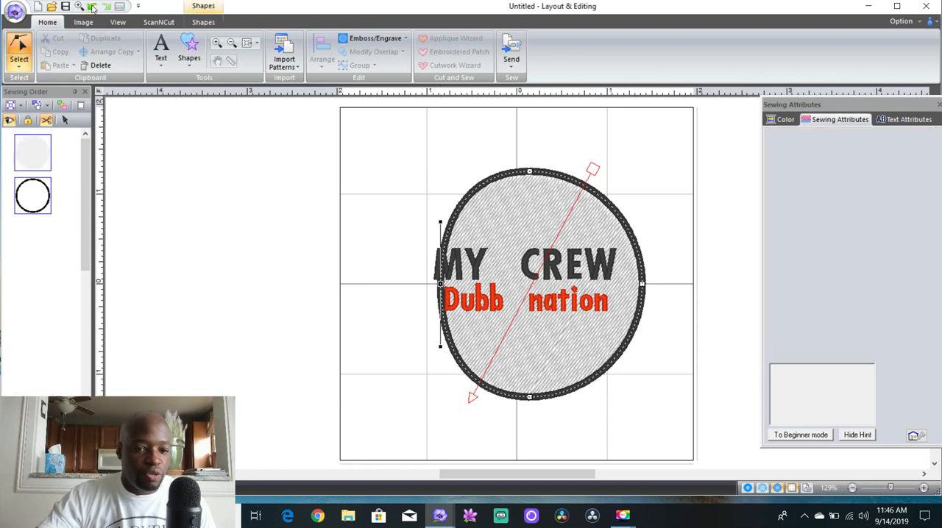
Compare selecting the circle's outline alone in the sewing order with showing the edit points of outline and fill together
{"action": "left_click", "coordinate": [76, 152]}
{"action": "left_click", "coordinate": [48, 195]}
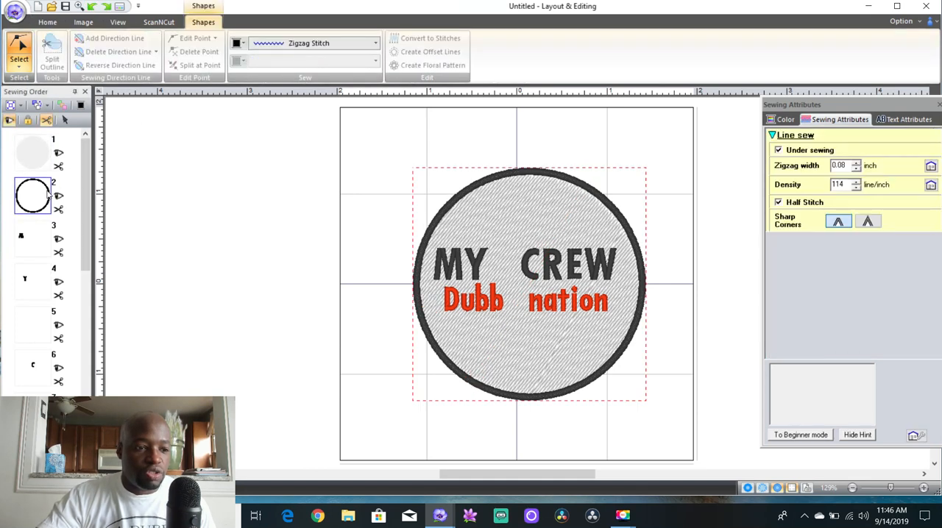
{"action": "left_click", "coordinate": [417, 278]}
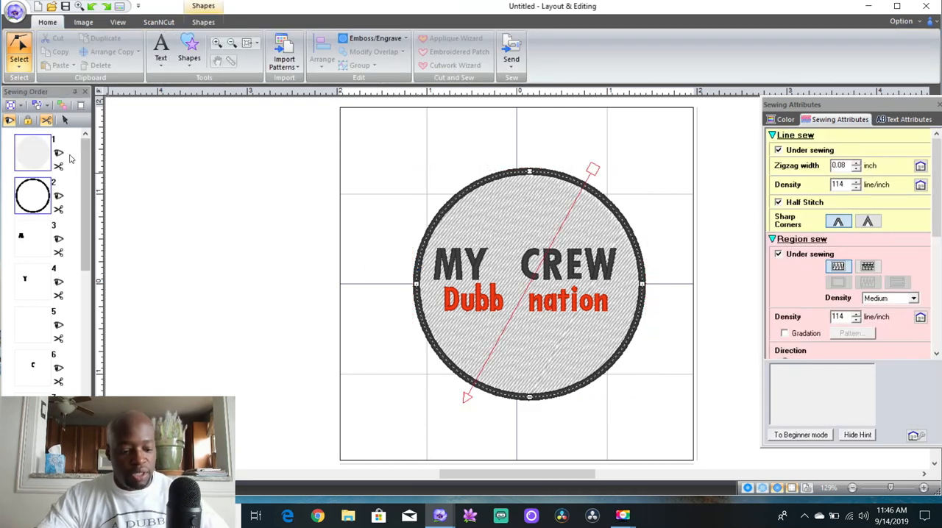
{"action": "left_click", "coordinate": [37, 157]}
{"action": "left_click", "coordinate": [37, 157]}
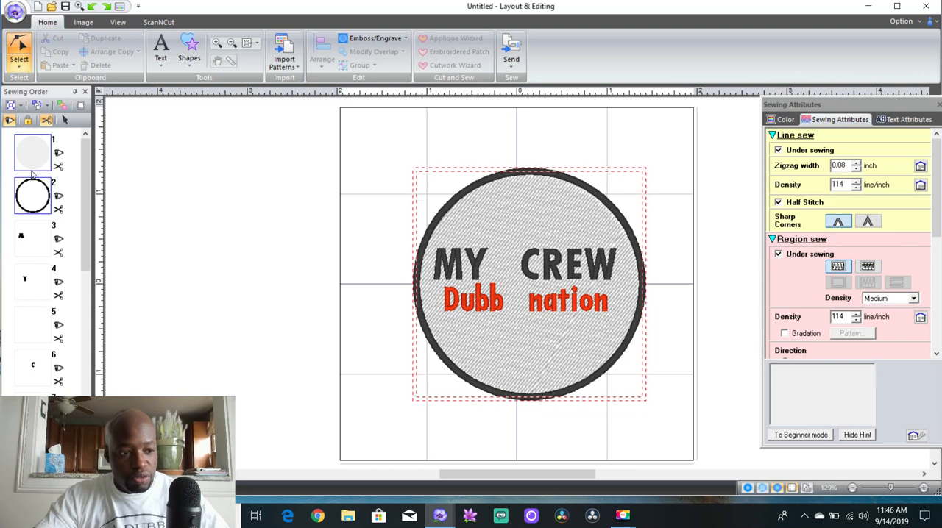
{"action": "left_click", "coordinate": [32, 179]}
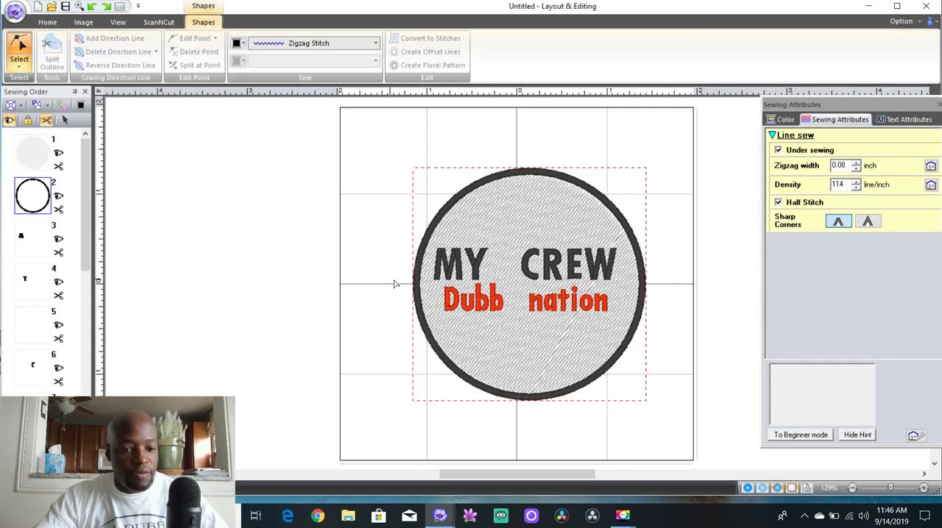
{"action": "left_click", "coordinate": [415, 291]}
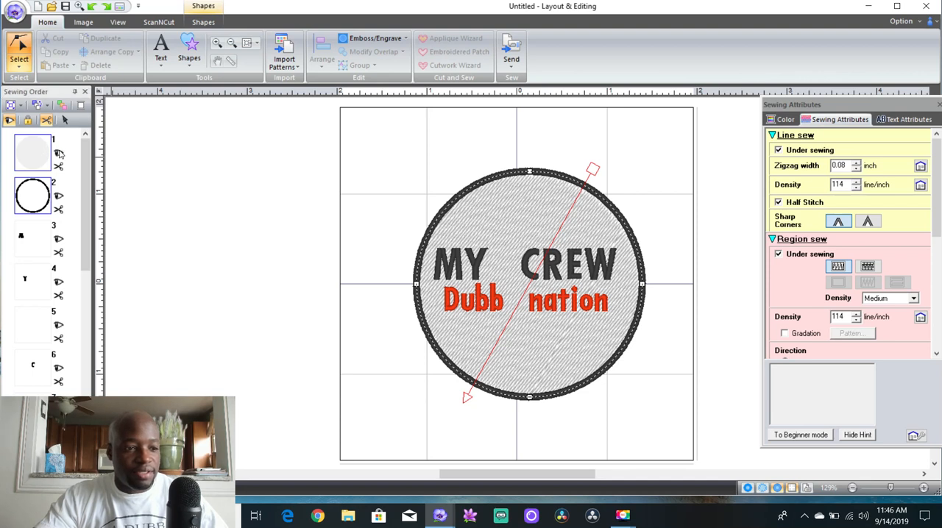
Move the circle's outline ahead of its fill in the sewing order
{"action": "left_click", "coordinate": [45, 199]}
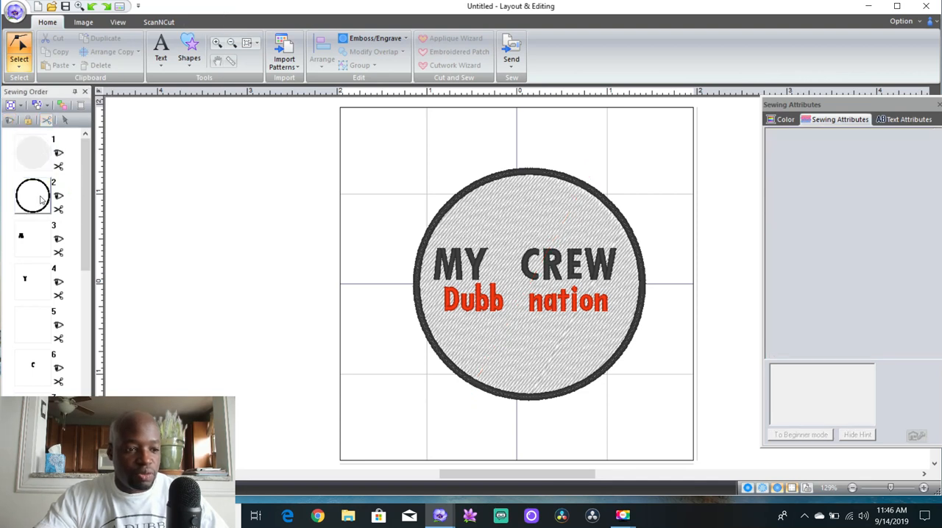
{"action": "left_click", "coordinate": [37, 202]}
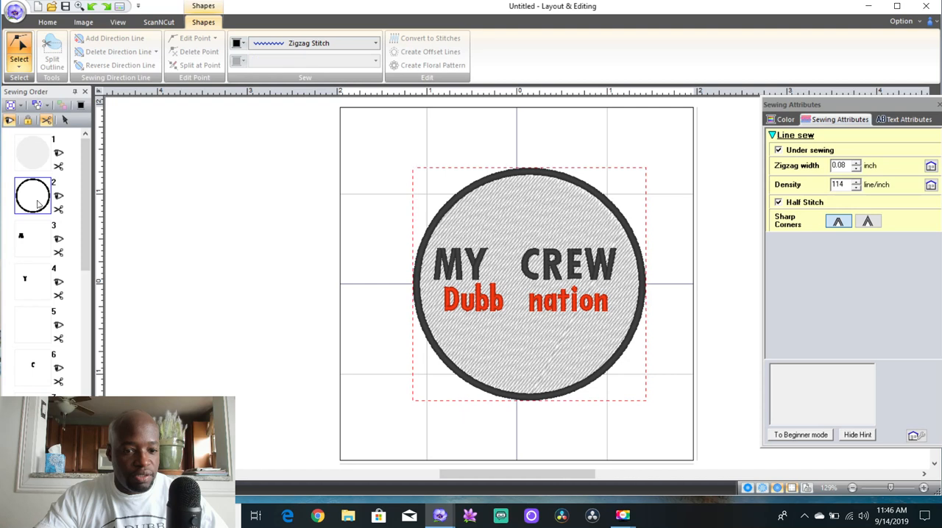
{"action": "left_click", "coordinate": [416, 271]}
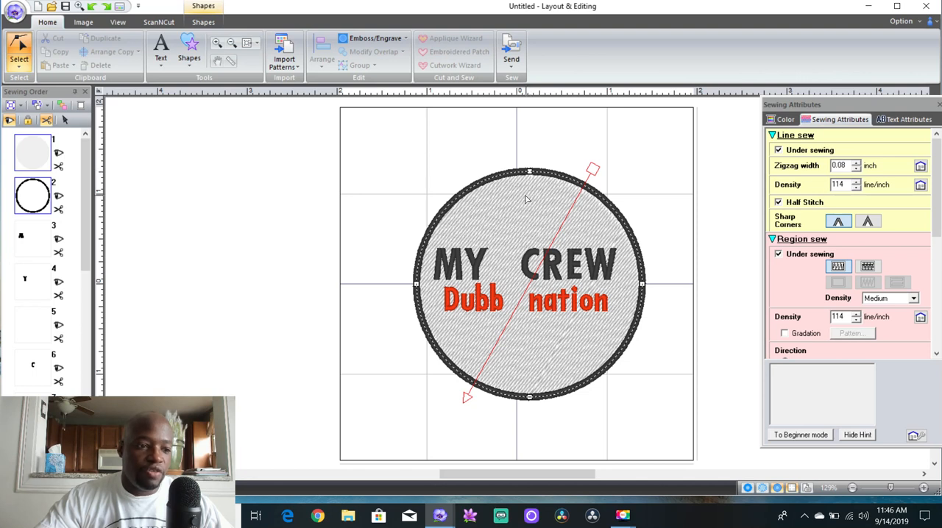
{"action": "left_click_drag", "start_coordinate": [44, 199], "coordinate": [43, 153]}
{"action": "left_click", "coordinate": [44, 195]}
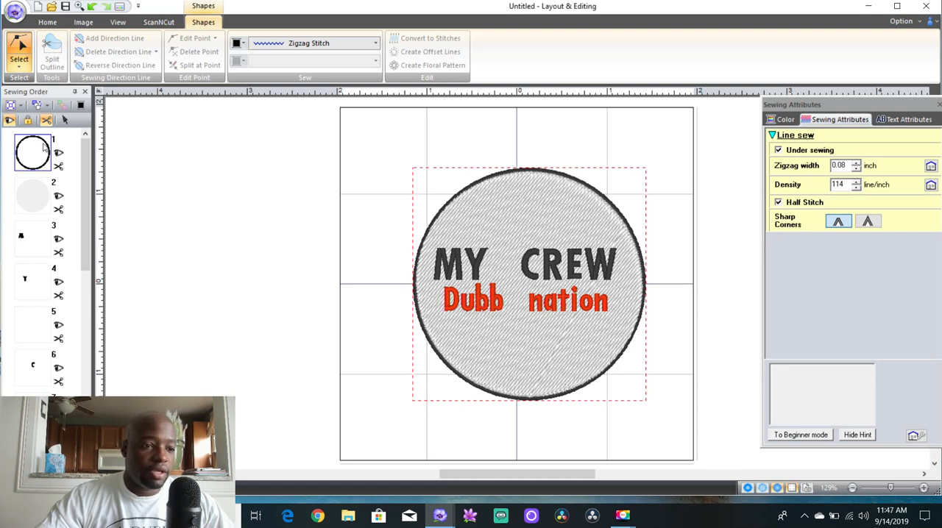
Add points on the circle's upper-left and upper-right edges and swing their curve handles to dent the outline
{"action": "left_click", "coordinate": [462, 190]}
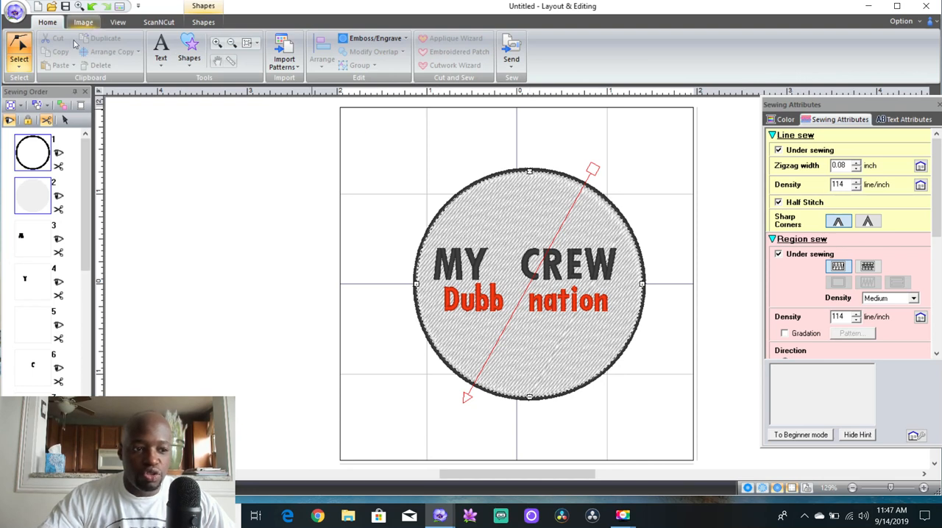
{"action": "left_click", "coordinate": [456, 199]}
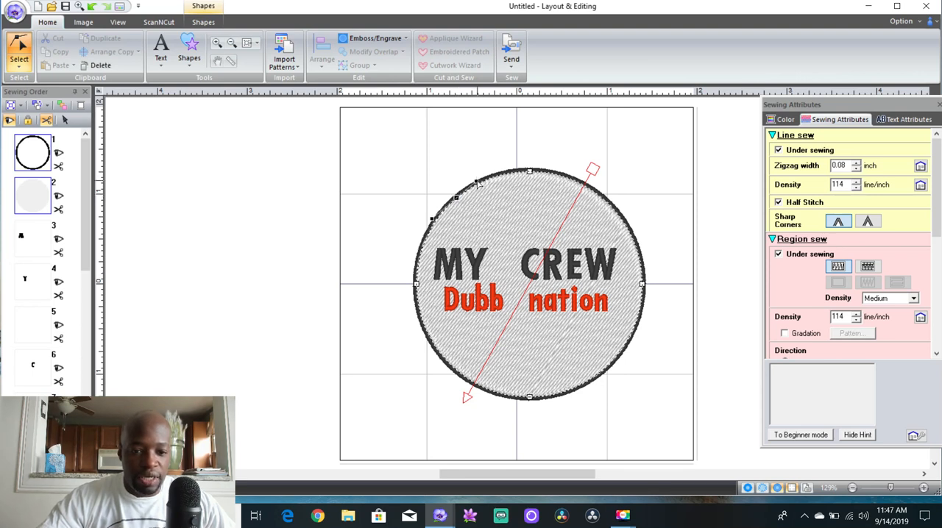
{"action": "left_click_drag", "start_coordinate": [477, 182], "coordinate": [497, 200]}
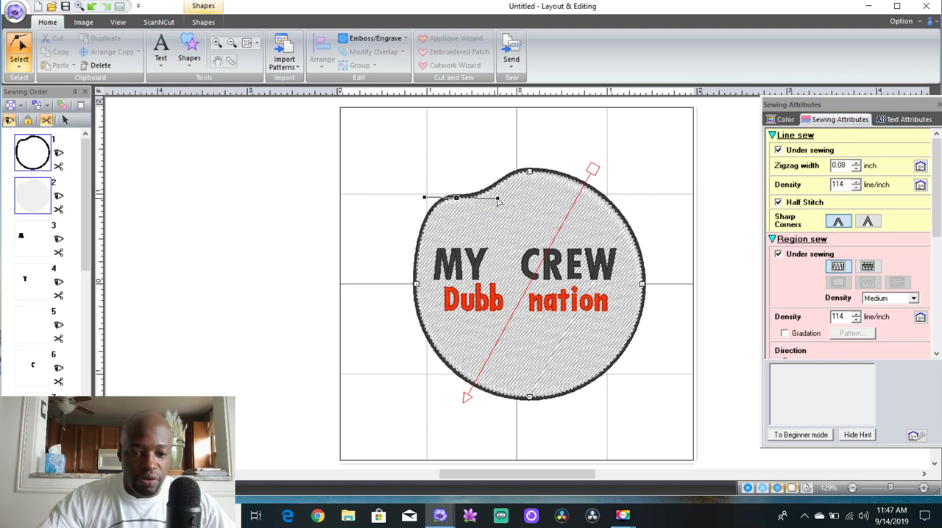
{"action": "left_click", "coordinate": [611, 205]}
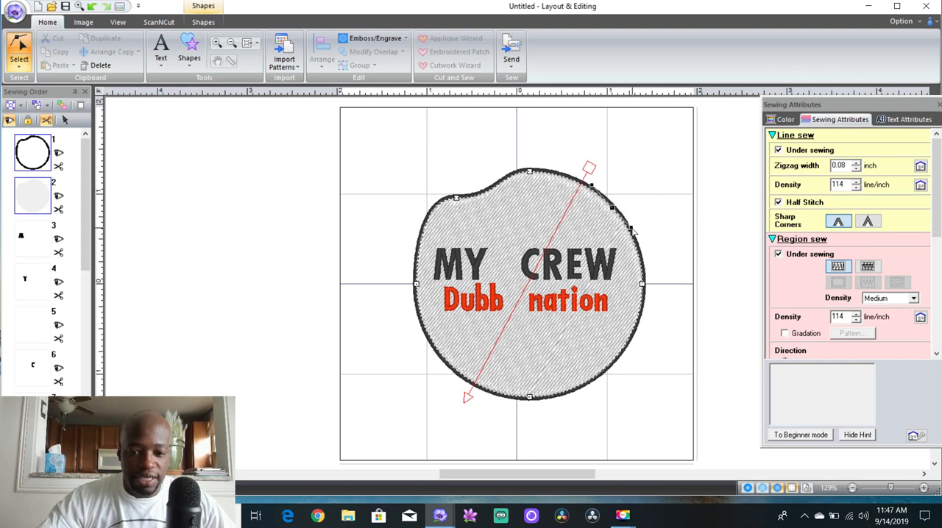
{"action": "left_click_drag", "start_coordinate": [631, 230], "coordinate": [633, 195]}
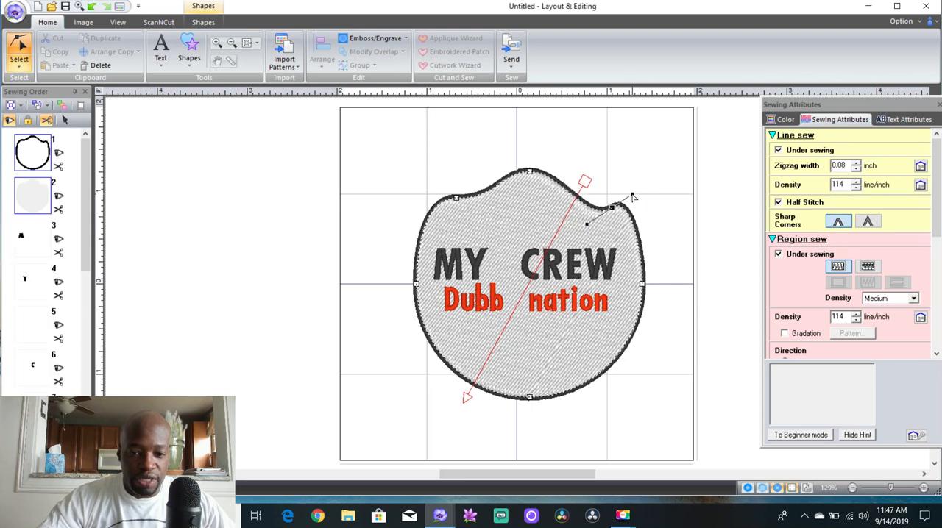
Add points on the outline's lower-right and lower-left edges and pull both inward to narrow the base of the shape
{"action": "left_click", "coordinate": [603, 373]}
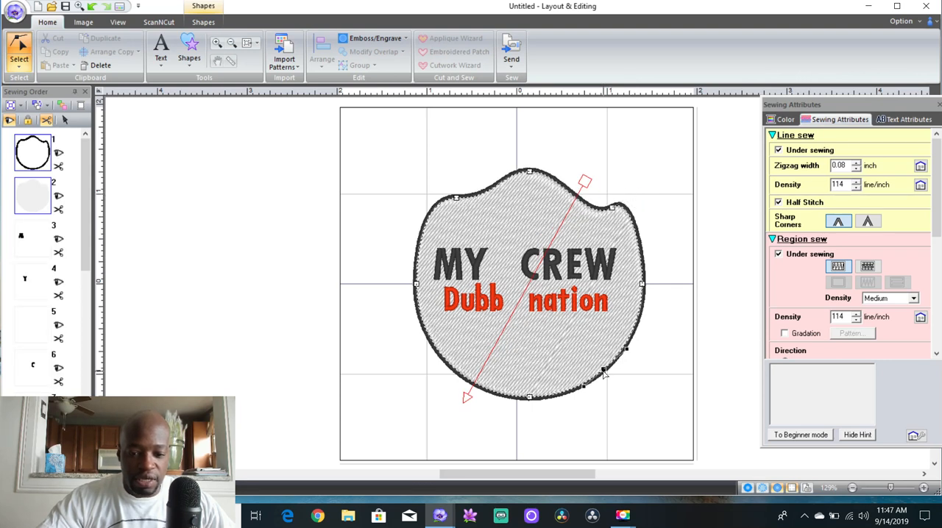
{"action": "right_click", "coordinate": [624, 385]}
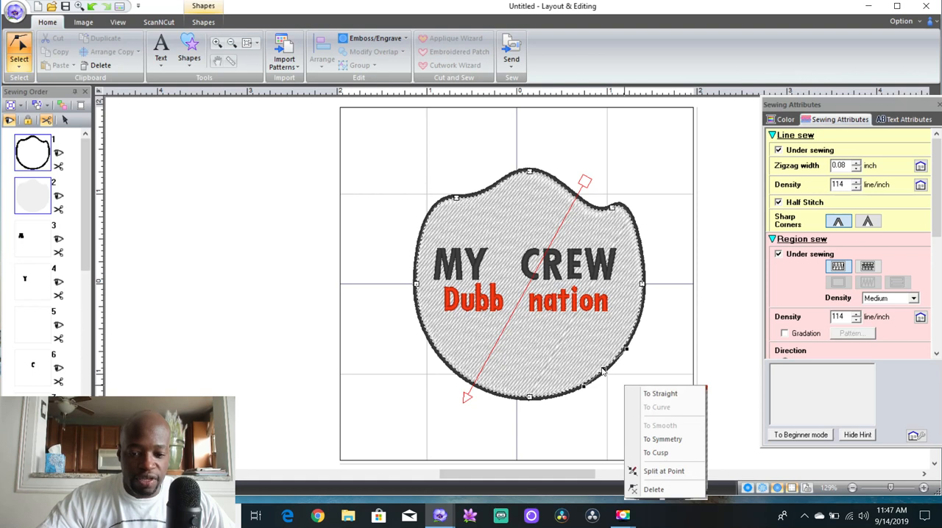
{"action": "left_click", "coordinate": [603, 371]}
{"action": "left_click_drag", "start_coordinate": [603, 372], "coordinate": [607, 401]}
{"action": "left_click", "coordinate": [465, 378]}
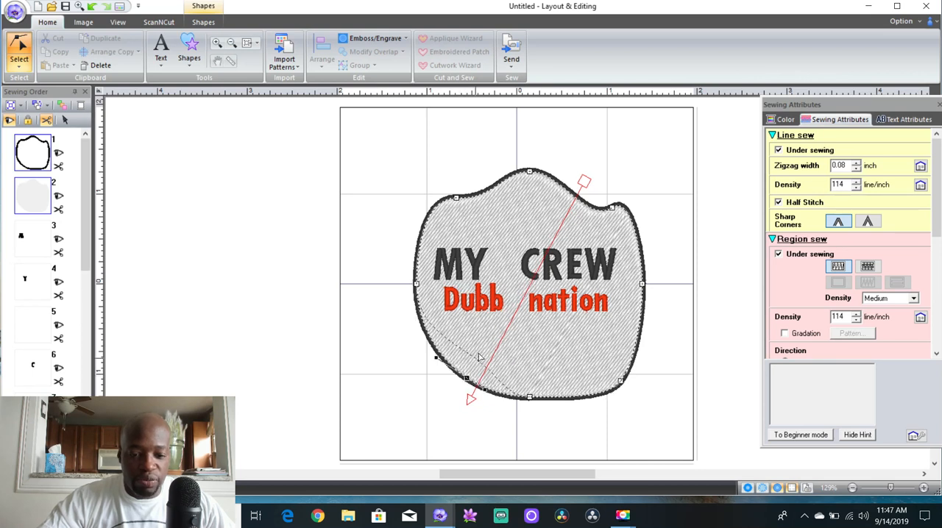
{"action": "left_click_drag", "start_coordinate": [487, 344], "coordinate": [486, 343]}
{"action": "left_click", "coordinate": [620, 380]}
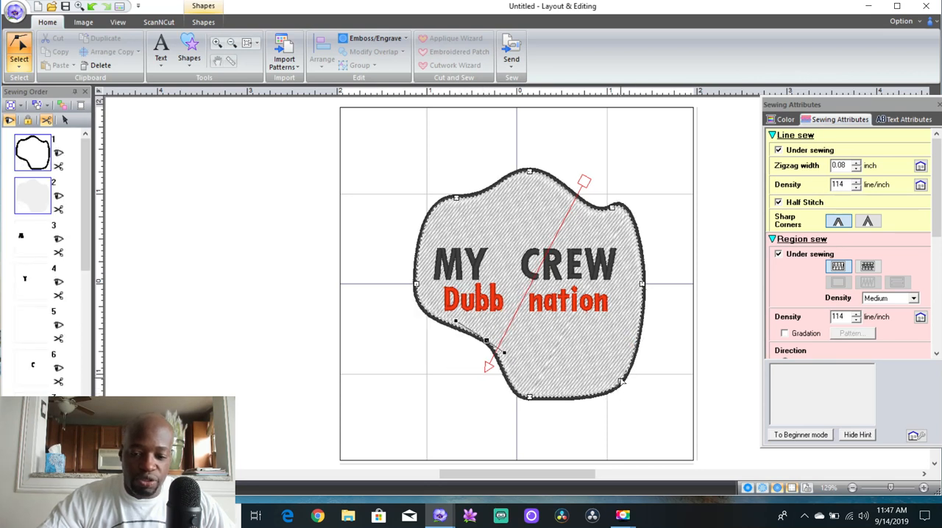
{"action": "left_click_drag", "start_coordinate": [615, 374], "coordinate": [583, 337]}
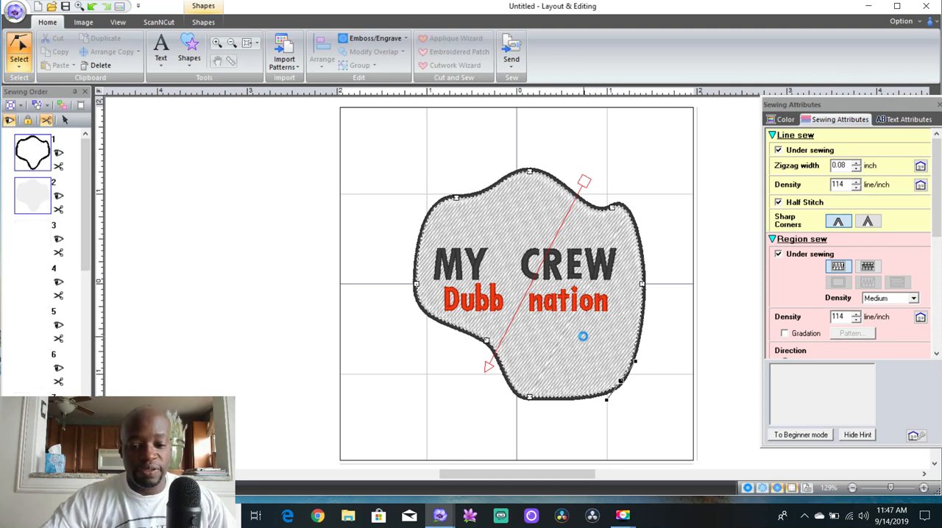
Set the outline's sharp corners to the pointed style and reshape the bottom point by tilting its curve handles and raising it about 0.2 inch
{"action": "left_click", "coordinate": [530, 398]}
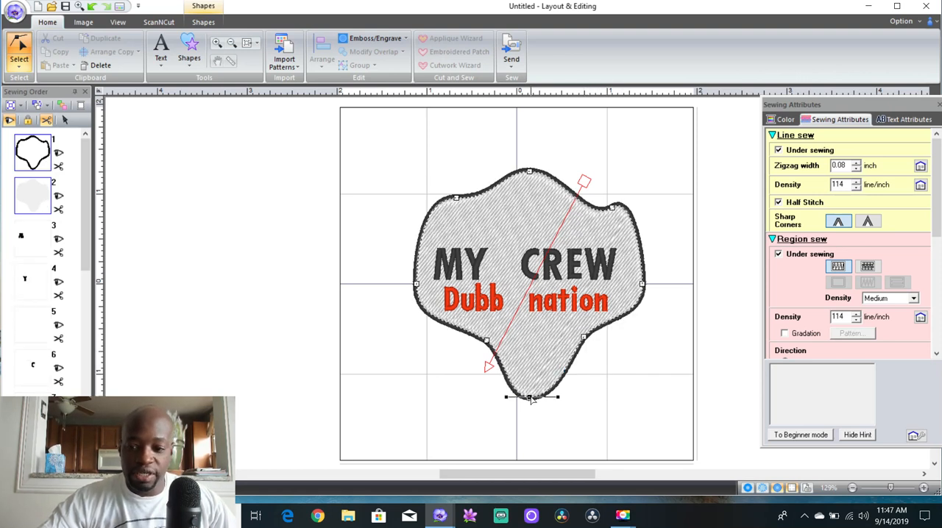
{"action": "left_click", "coordinate": [868, 222]}
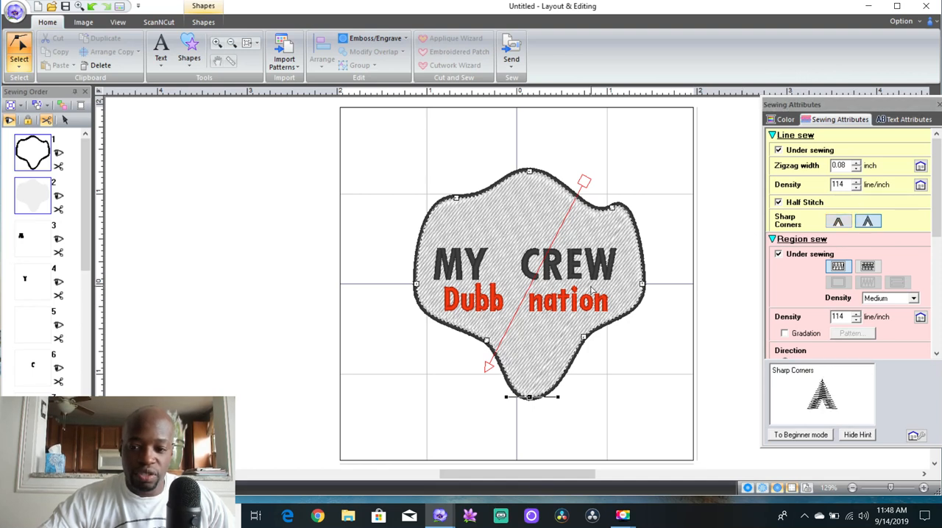
{"action": "left_click", "coordinate": [561, 400]}
{"action": "left_click", "coordinate": [529, 398]}
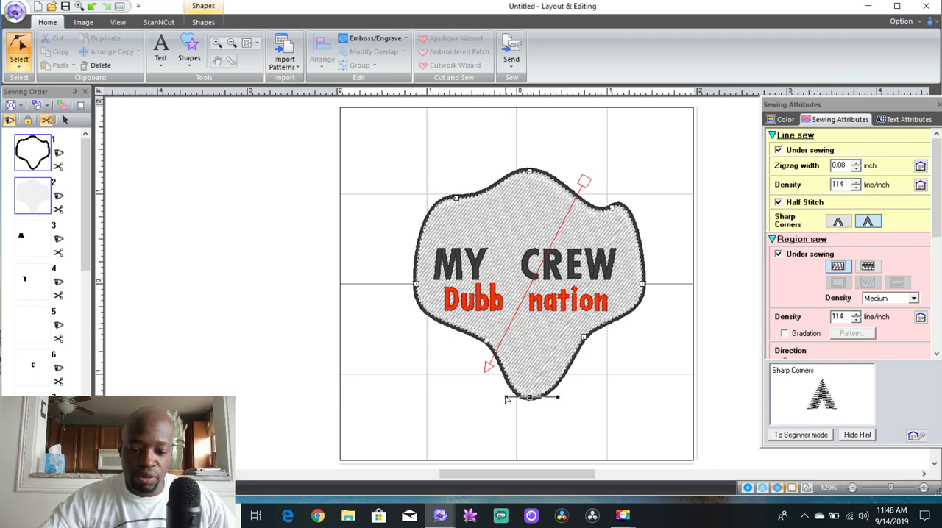
{"action": "left_click_drag", "start_coordinate": [505, 399], "coordinate": [508, 388]}
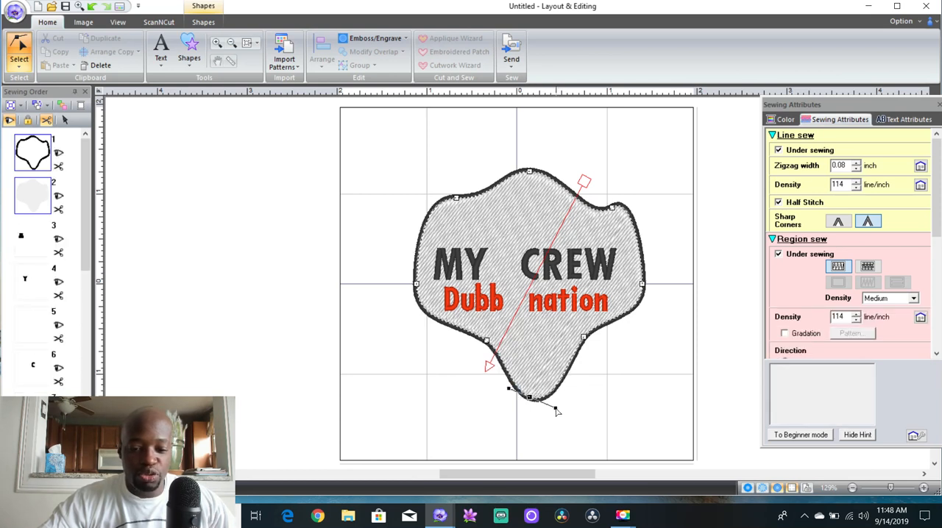
{"action": "left_click_drag", "start_coordinate": [555, 408], "coordinate": [548, 395]}
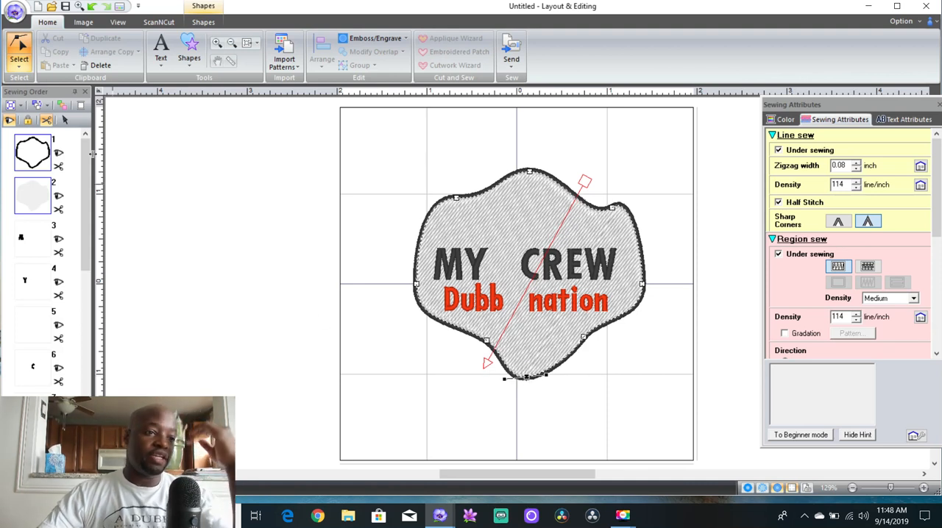
Switch to the Entry/Exit Points select tool and move the outline after the fill in the sewing order
{"action": "left_click", "coordinate": [19, 62]}
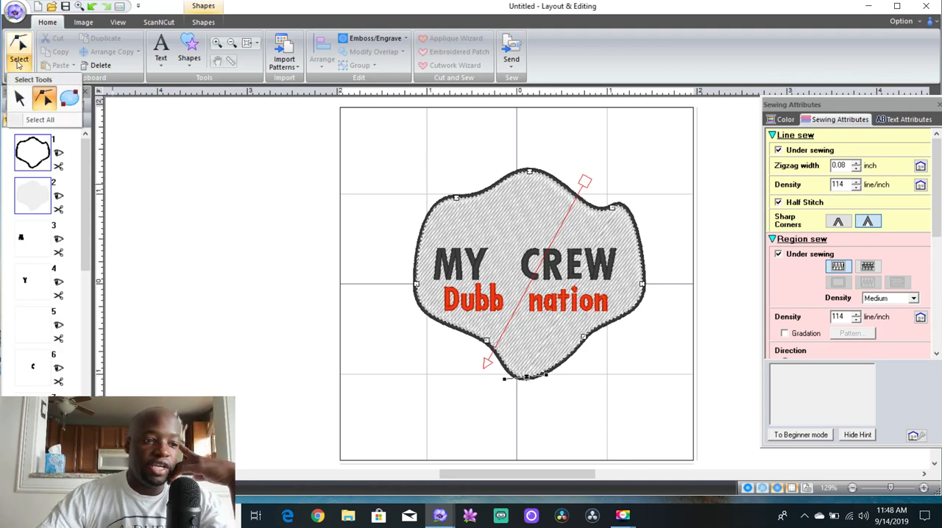
{"action": "left_click", "coordinate": [69, 98]}
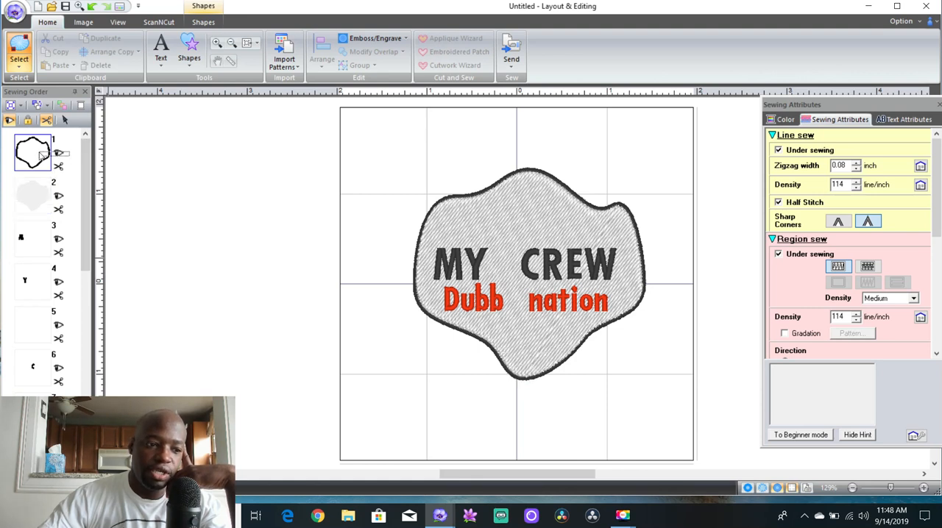
{"action": "left_click", "coordinate": [39, 156]}
{"action": "left_click_drag", "start_coordinate": [39, 157], "coordinate": [44, 192]}
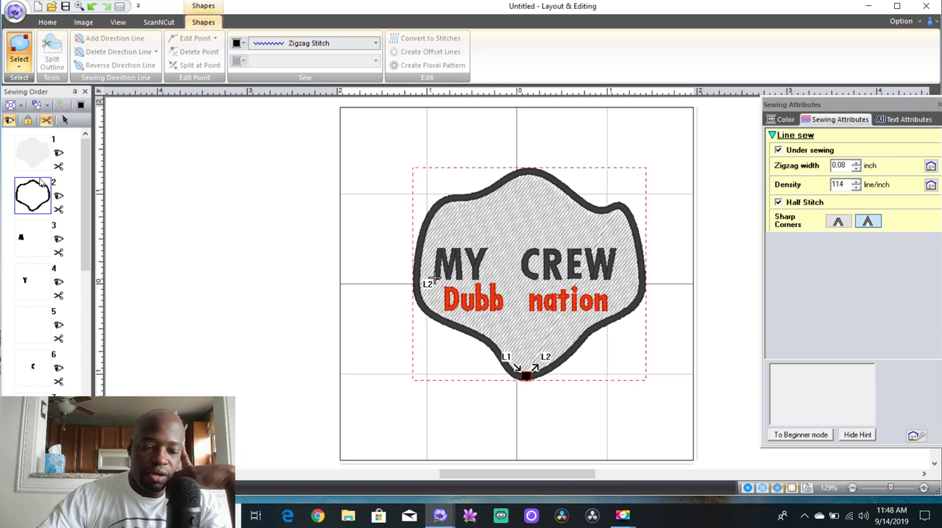
{"action": "left_click", "coordinate": [42, 166]}
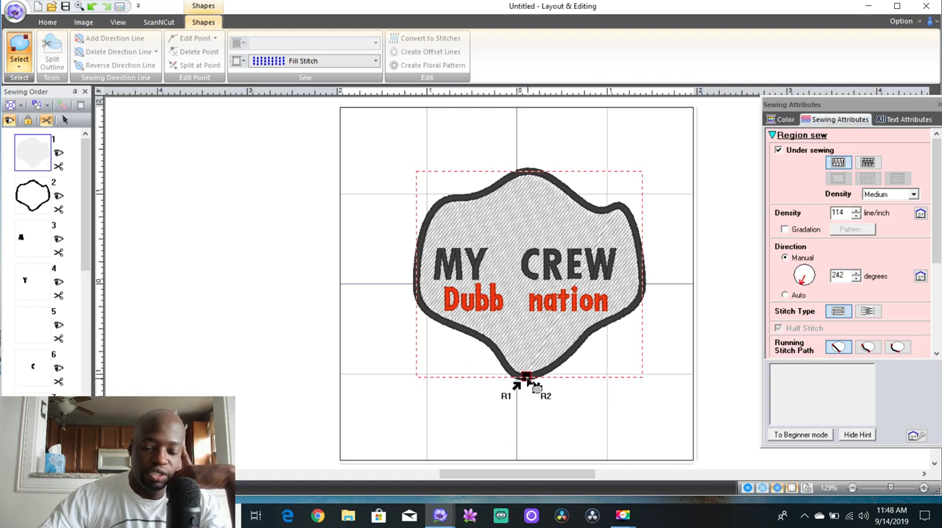
{"action": "left_click", "coordinate": [36, 208]}
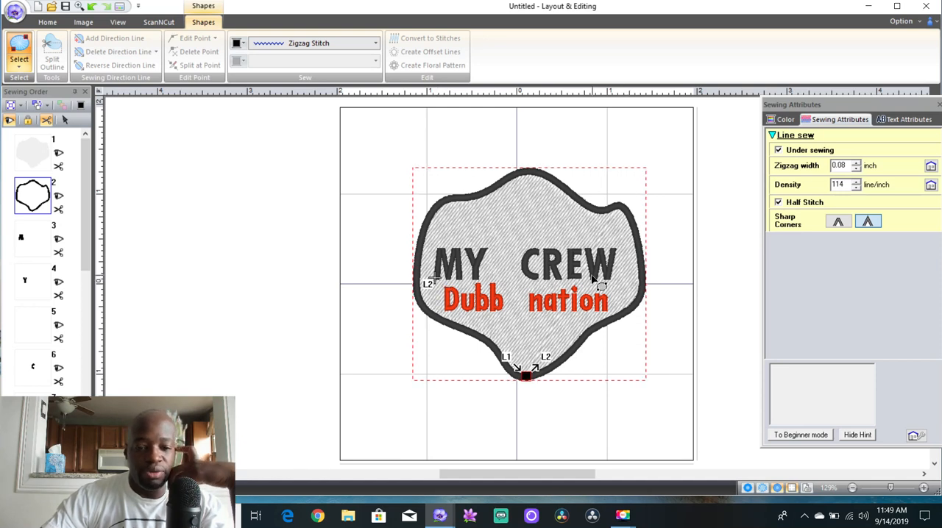
Move the letters W, E, R and C, in that sequence, to positions 3 to 6 of the sewing order
{"action": "left_click_drag", "start_coordinate": [88, 261], "coordinate": [88, 292]}
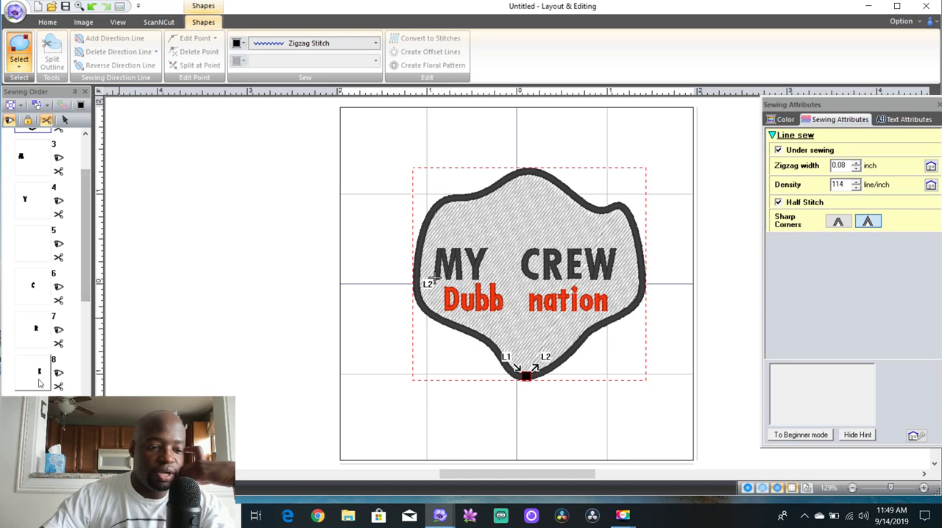
{"action": "left_click", "coordinate": [32, 413]}
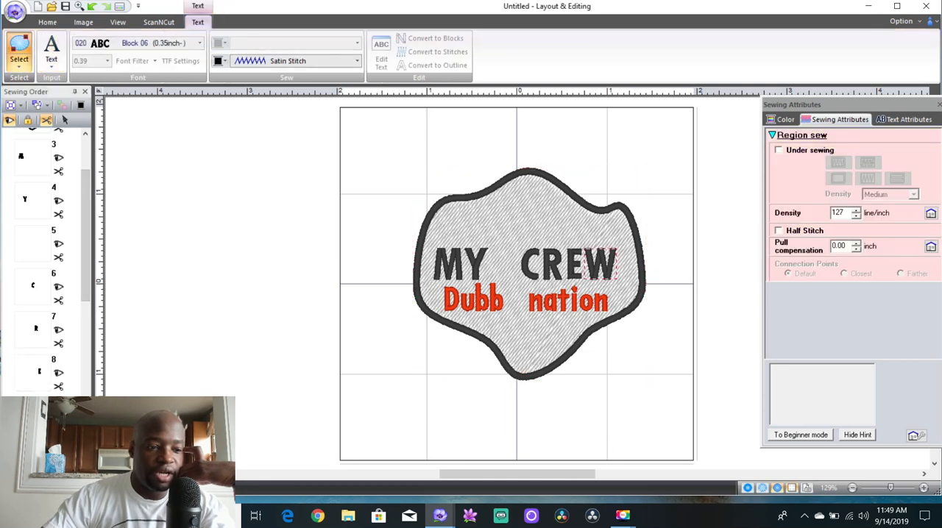
{"action": "left_click_drag", "start_coordinate": [32, 413], "coordinate": [27, 159]}
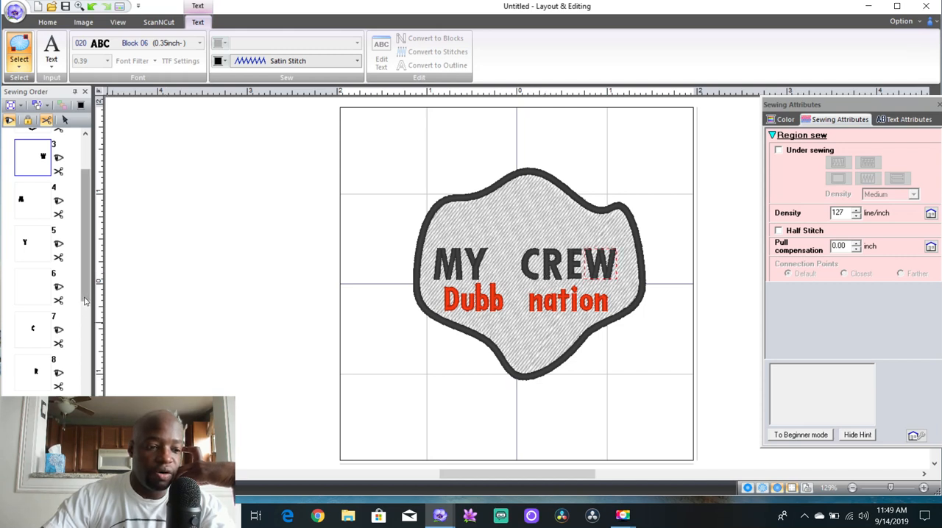
{"action": "scroll", "coordinate": [85, 315], "scroll_direction": "down", "scroll_amount": 1}
{"action": "left_click_drag", "start_coordinate": [40, 378], "coordinate": [31, 160]}
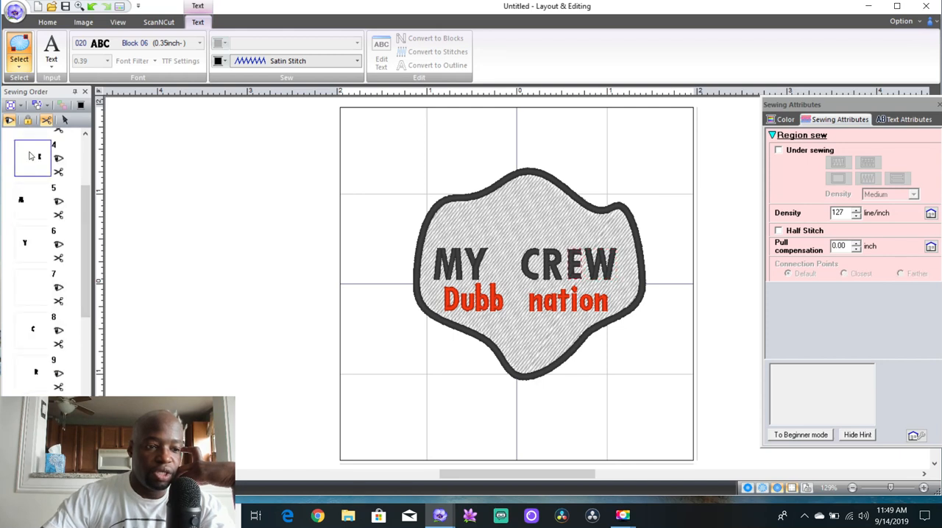
{"action": "mouse_move", "coordinate": [84, 211]}
{"action": "left_mouse_down"}
{"action": "mouse_move", "coordinate": [84, 183]}
{"action": "mouse_move", "coordinate": [85, 219]}
{"action": "left_mouse_up"}
{"action": "left_click", "coordinate": [37, 360]}
{"action": "left_click_drag", "start_coordinate": [29, 312], "coordinate": [23, 184]}
{"action": "left_click_drag", "start_coordinate": [37, 359], "coordinate": [36, 223]}
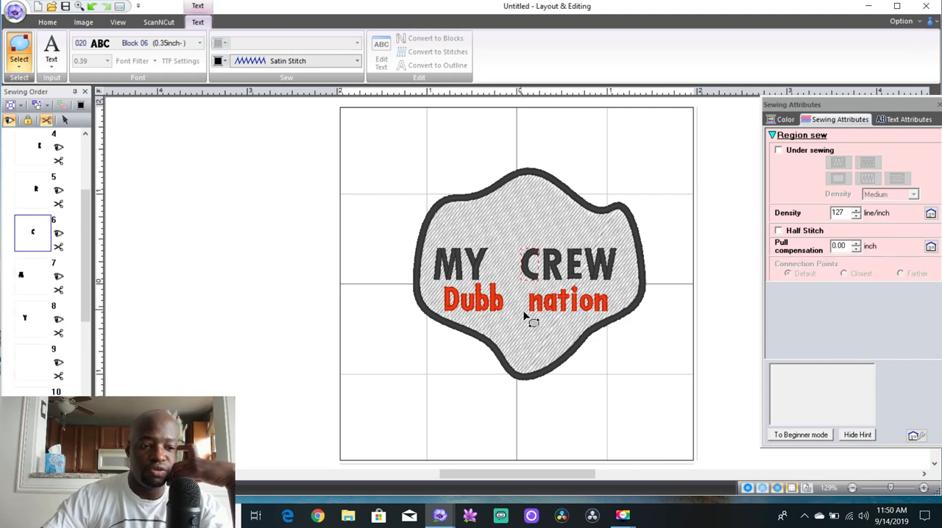
Place the outline's entry point on its lower-left edge and its exit point on the upper-right bump above the W
{"action": "left_click_drag", "start_coordinate": [84, 203], "coordinate": [85, 151]}
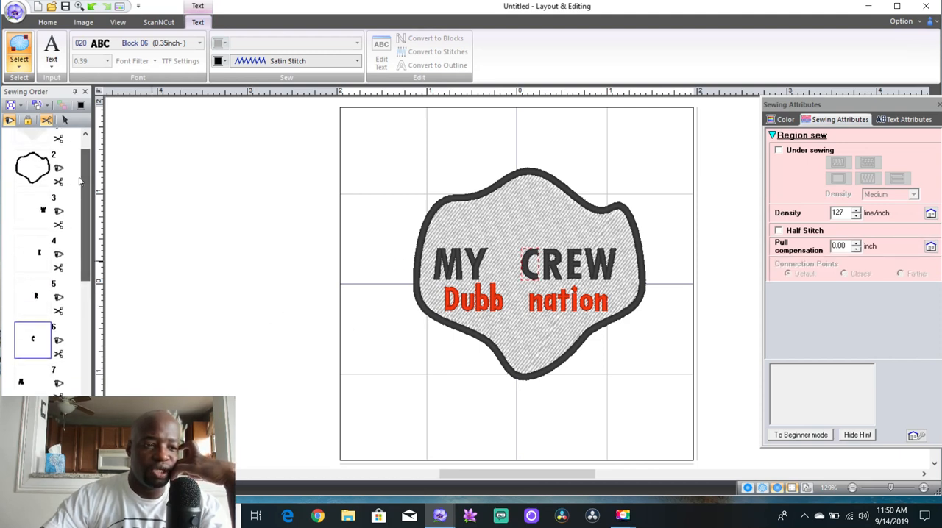
{"action": "left_click", "coordinate": [33, 168]}
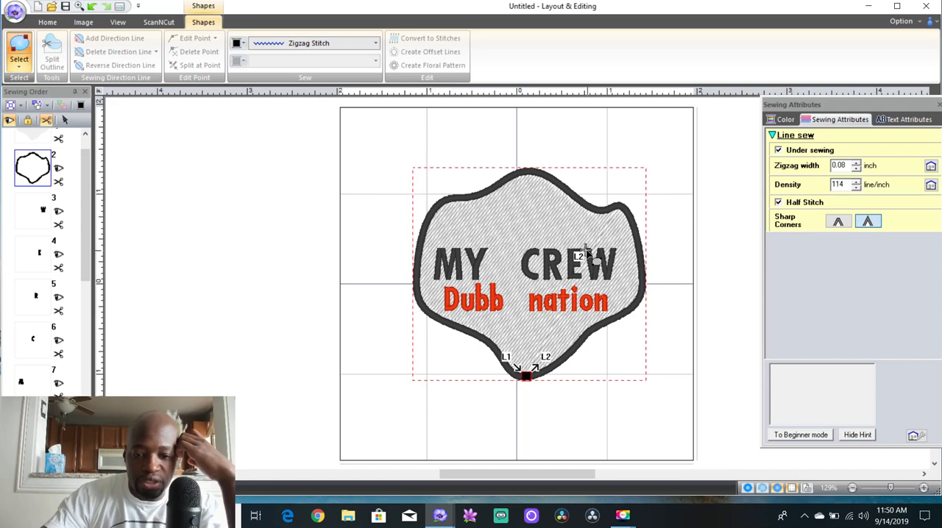
{"action": "scroll", "coordinate": [515, 279], "scroll_direction": "up", "scroll_amount": 2}
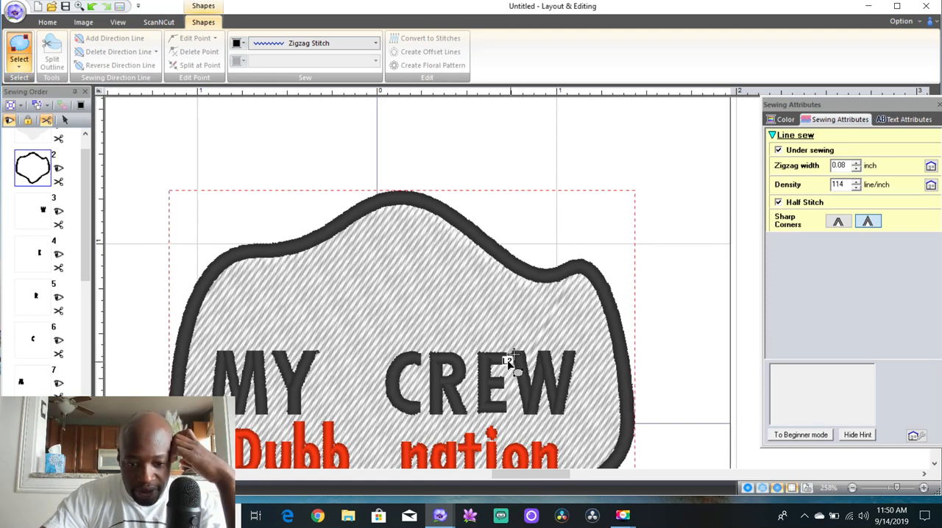
{"action": "scroll", "coordinate": [507, 322], "scroll_direction": "down", "scroll_amount": 1}
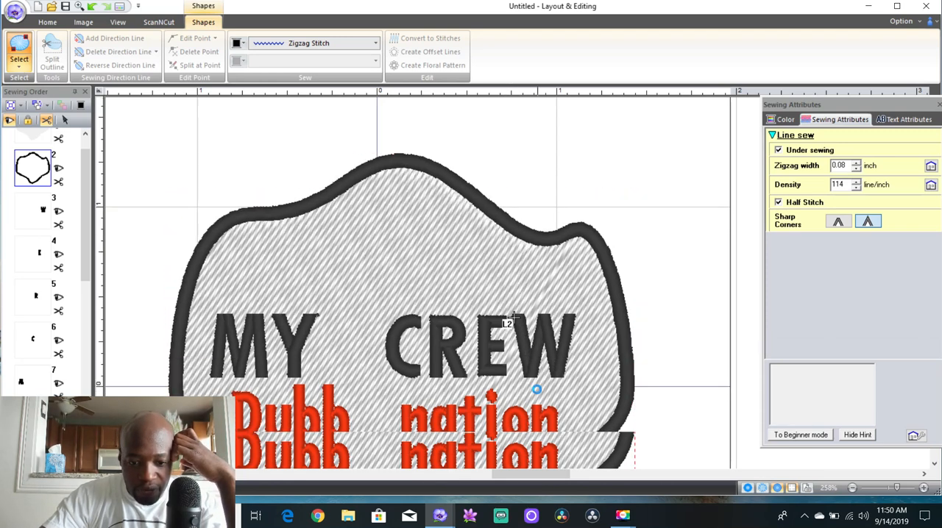
{"action": "scroll", "coordinate": [512, 316], "scroll_direction": "down", "scroll_amount": 2}
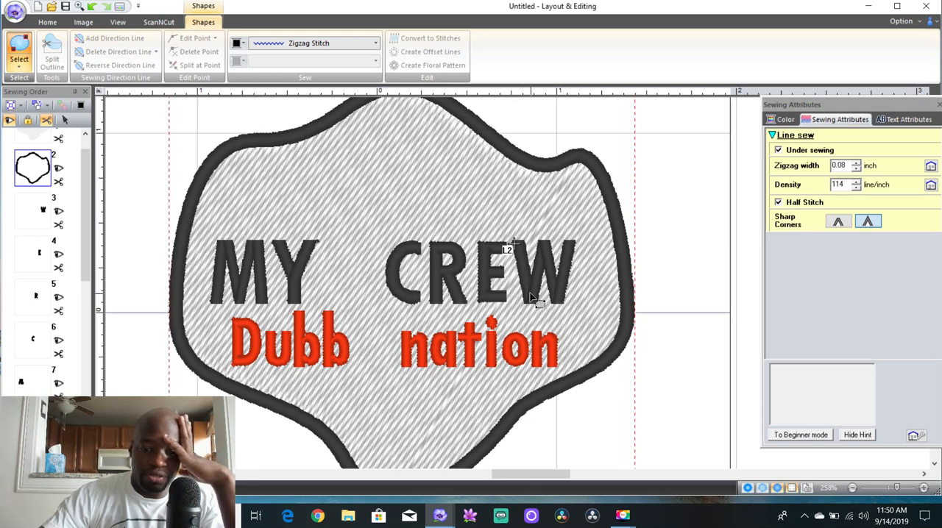
{"action": "scroll", "coordinate": [530, 296], "scroll_direction": "down", "scroll_amount": 1}
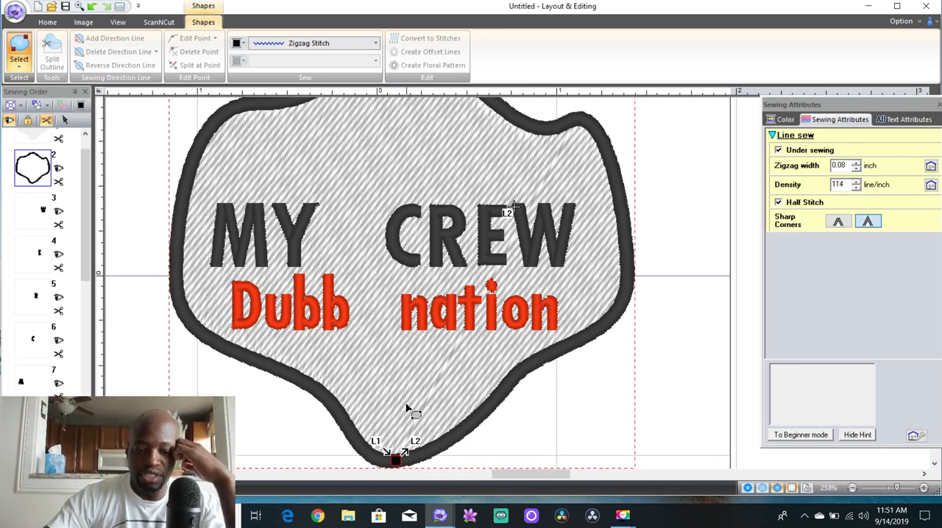
{"action": "left_click", "coordinate": [427, 454]}
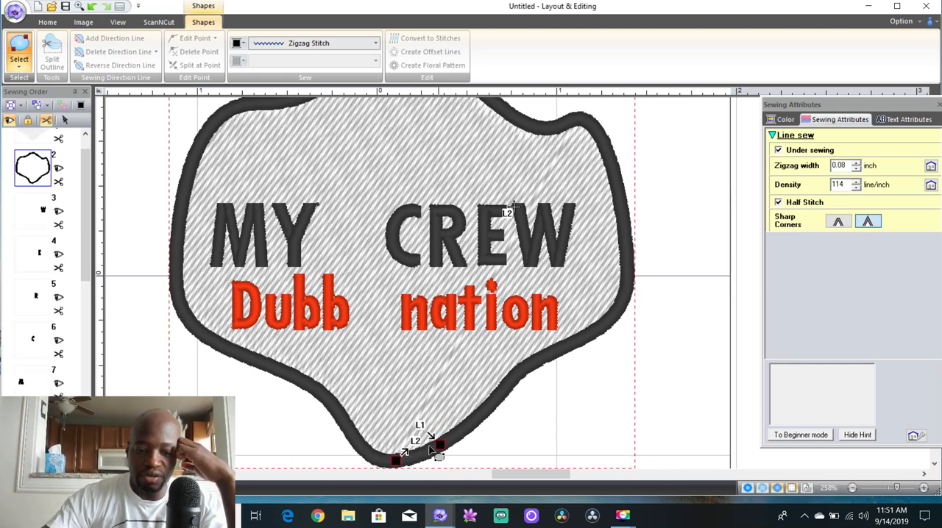
{"action": "mouse_move", "coordinate": [420, 453]}
{"action": "left_mouse_down"}
{"action": "mouse_move", "coordinate": [361, 455]}
{"action": "mouse_move", "coordinate": [309, 410]}
{"action": "left_mouse_up"}
{"action": "mouse_move", "coordinate": [398, 464]}
{"action": "left_mouse_down"}
{"action": "mouse_move", "coordinate": [437, 448]}
{"action": "mouse_move", "coordinate": [541, 363]}
{"action": "mouse_move", "coordinate": [629, 255]}
{"action": "mouse_move", "coordinate": [635, 307]}
{"action": "mouse_move", "coordinate": [626, 206]}
{"action": "mouse_move", "coordinate": [629, 234]}
{"action": "mouse_move", "coordinate": [614, 178]}
{"action": "mouse_move", "coordinate": [585, 129]}
{"action": "mouse_move", "coordinate": [568, 119]}
{"action": "left_mouse_up"}
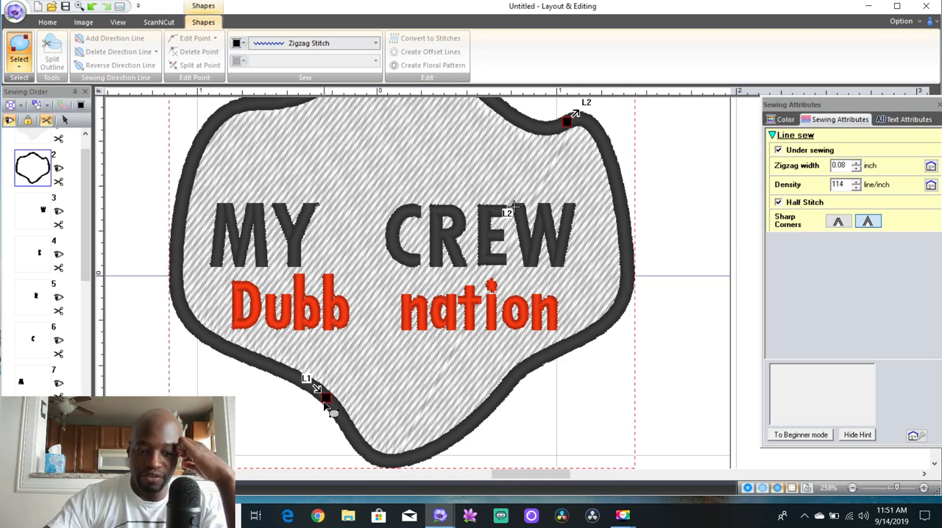
Move the outline's entry point along the right edge to the same upper-right spot as the exit point
{"action": "mouse_move", "coordinate": [325, 398]}
{"action": "left_mouse_down"}
{"action": "mouse_move", "coordinate": [407, 445]}
{"action": "mouse_move", "coordinate": [489, 406]}
{"action": "mouse_move", "coordinate": [604, 291]}
{"action": "mouse_move", "coordinate": [604, 172]}
{"action": "left_mouse_up"}
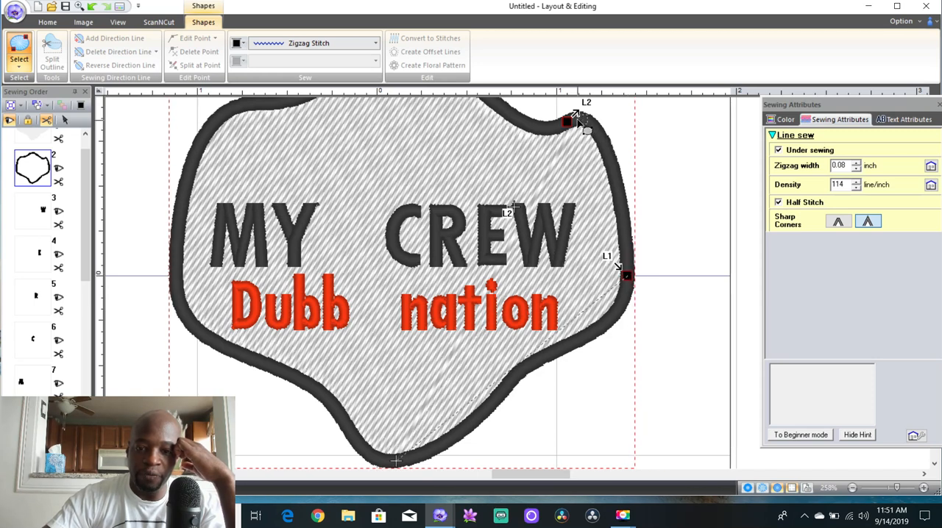
{"action": "left_click_drag", "start_coordinate": [571, 120], "coordinate": [563, 127]}
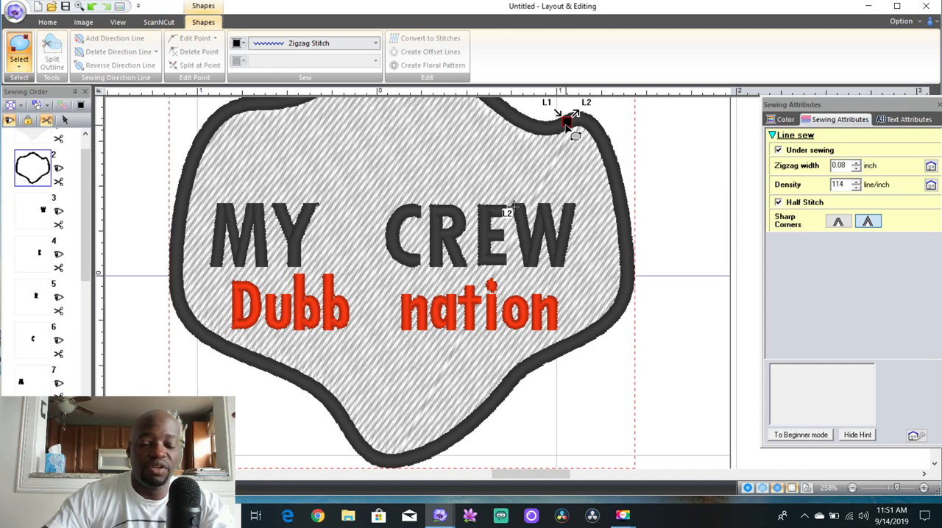
{"action": "left_click", "coordinate": [536, 237]}
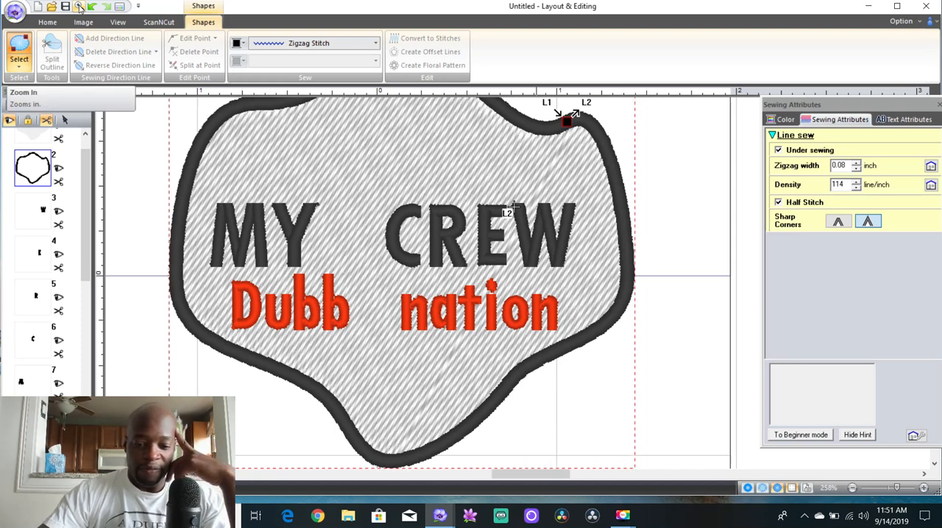
Reposition the floating Sewing Attributes window beside the whole design and switch back to the object Select tool
{"action": "left_click", "coordinate": [79, 8]}
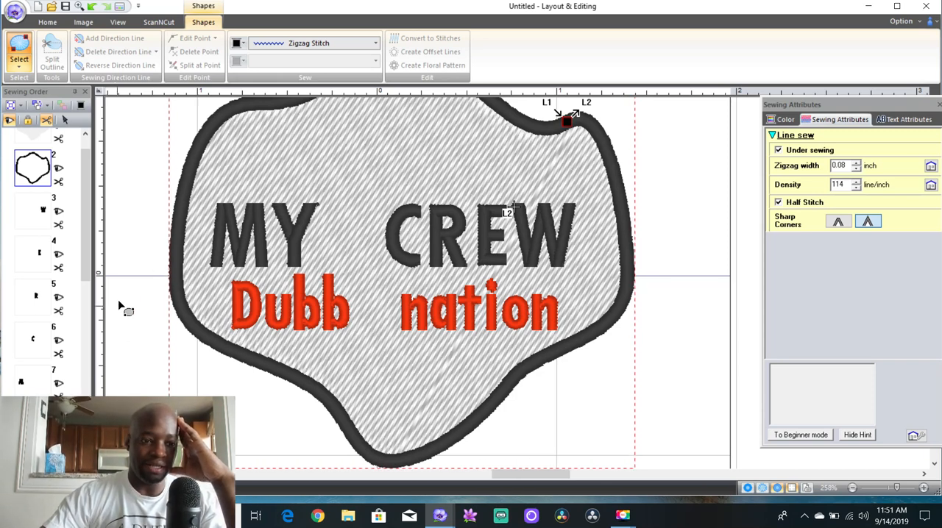
{"action": "left_click", "coordinate": [79, 7]}
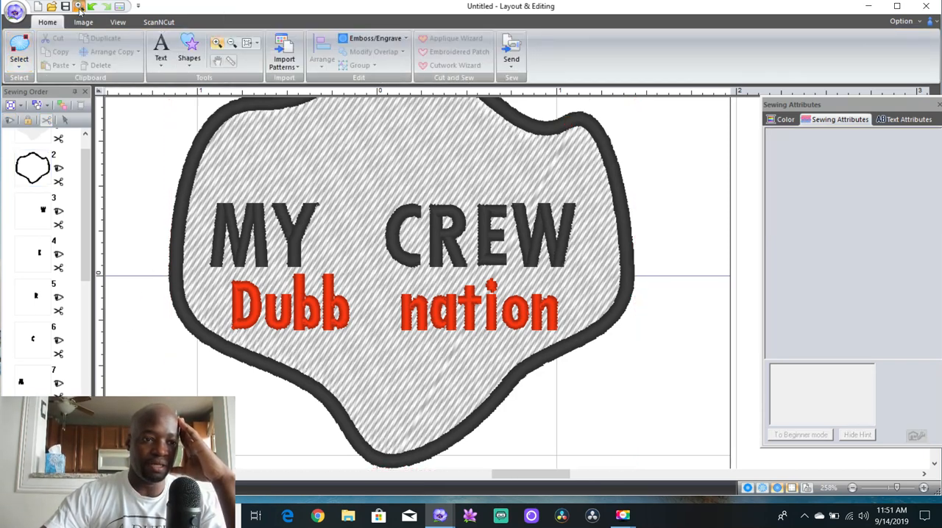
{"action": "left_click", "coordinate": [232, 43]}
{"action": "left_click", "coordinate": [357, 153]}
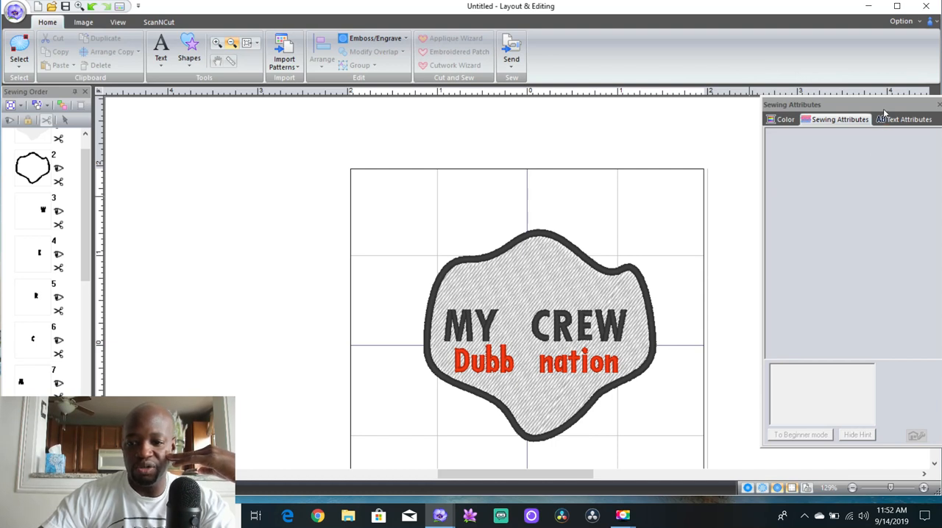
{"action": "left_click_drag", "start_coordinate": [847, 90], "coordinate": [832, 84]}
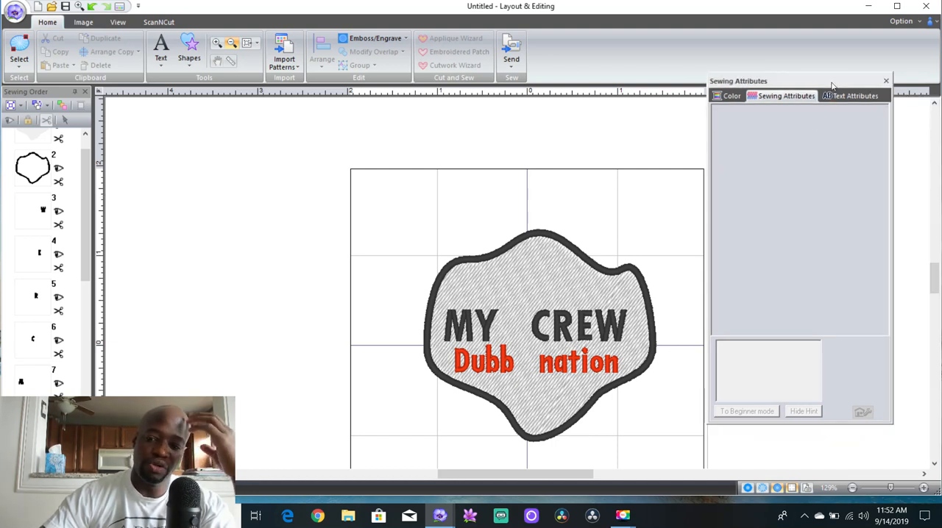
{"action": "left_click", "coordinate": [938, 277]}
{"action": "left_click_drag", "start_coordinate": [936, 272], "coordinate": [938, 281]}
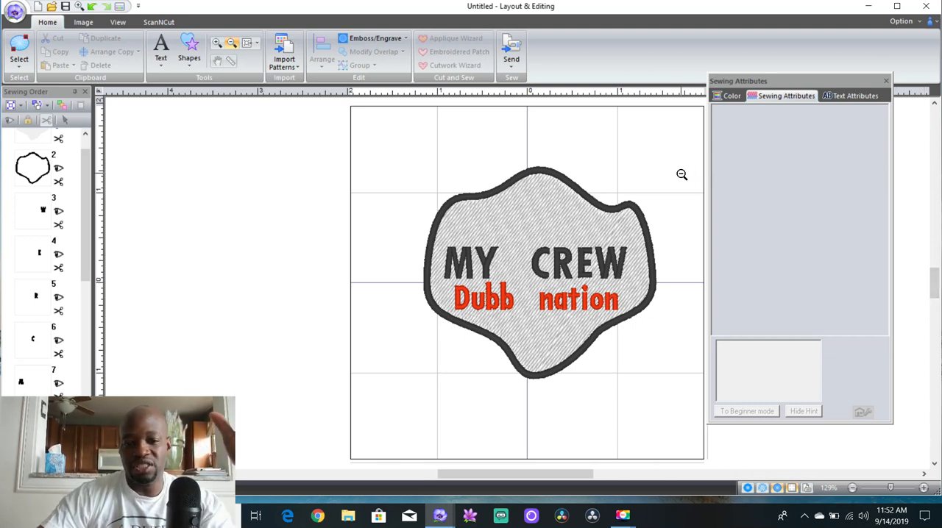
{"action": "left_click", "coordinate": [19, 55]}
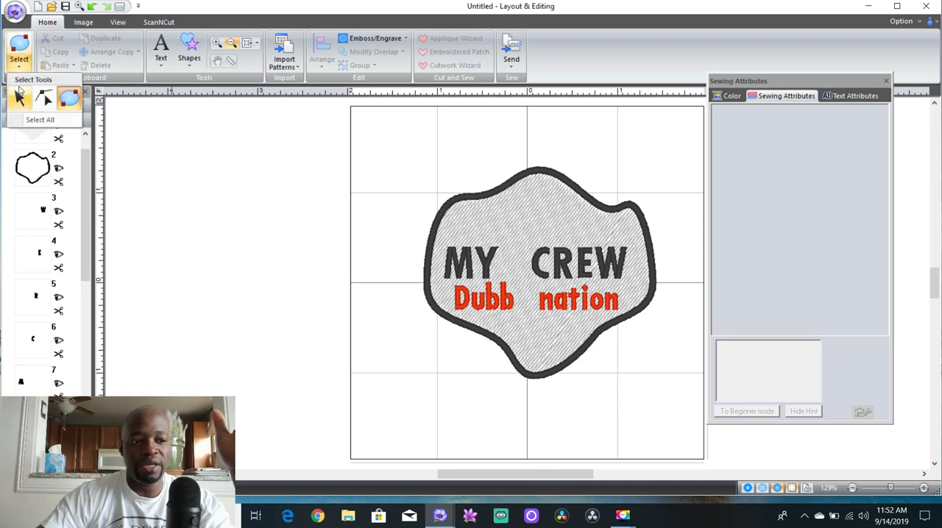
{"action": "left_click", "coordinate": [21, 99]}
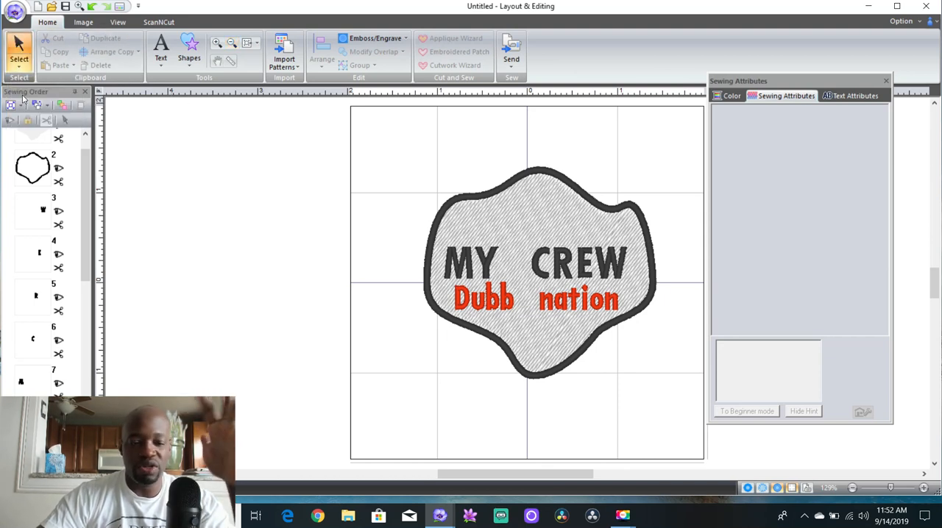